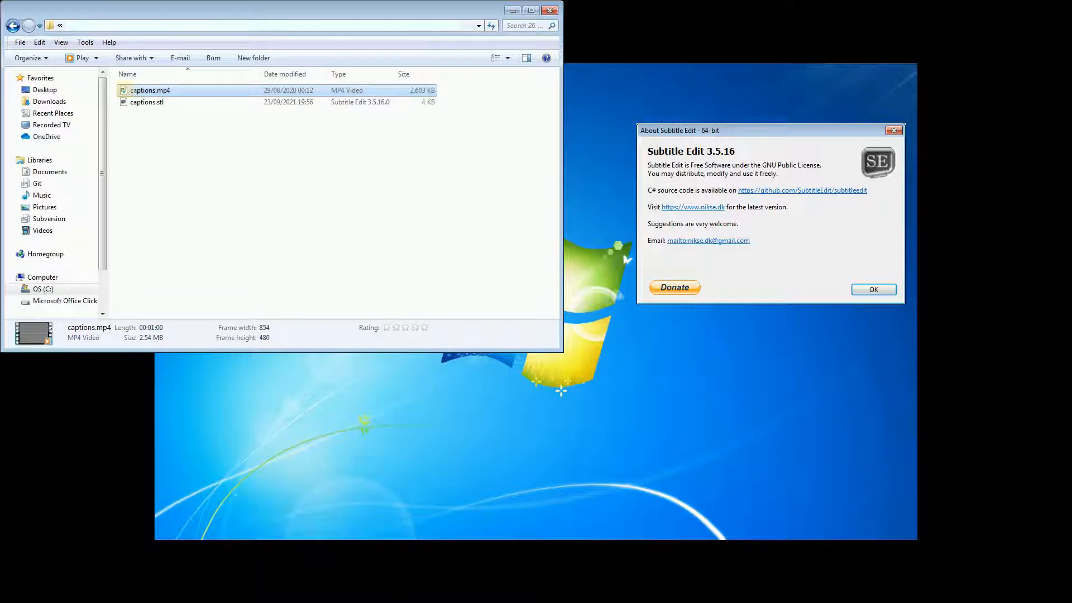
Step: Open the captions.mp4 video file with Subtitle Edit
right_click(123, 92)
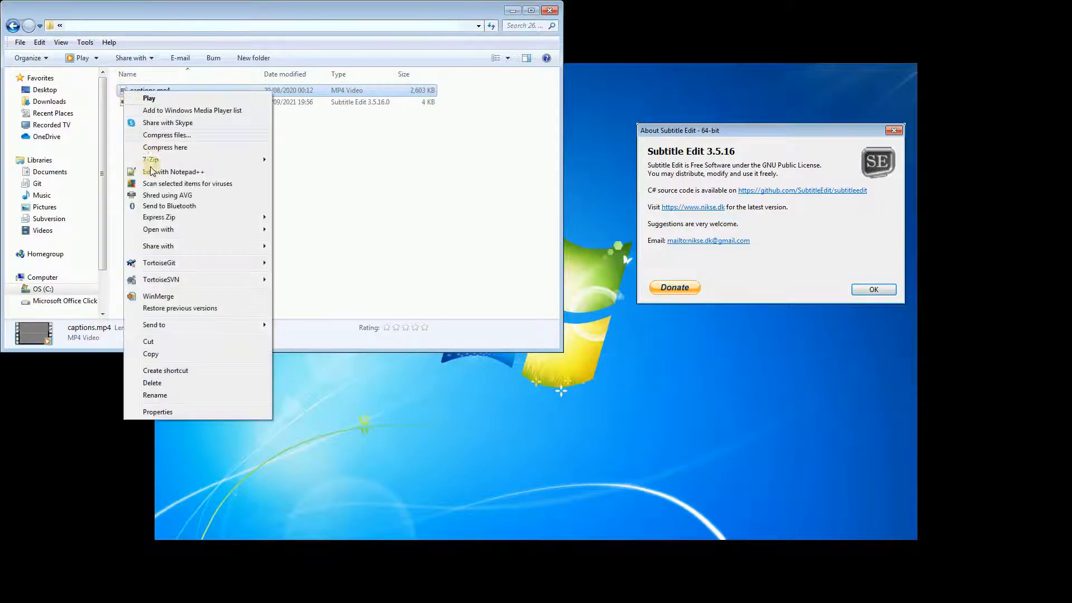
mouse_move(167, 229)
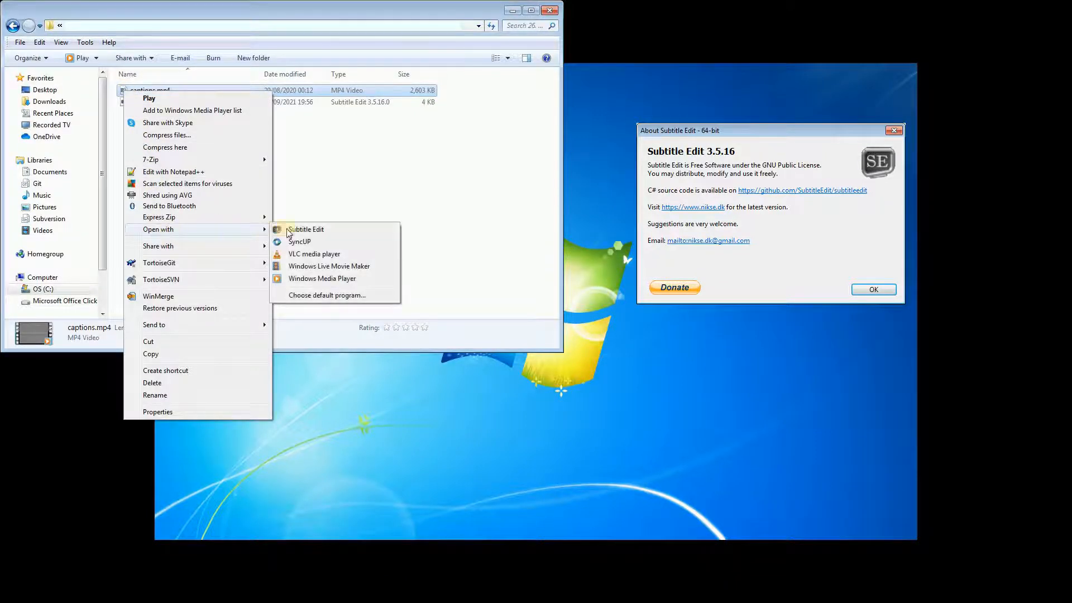
click(316, 228)
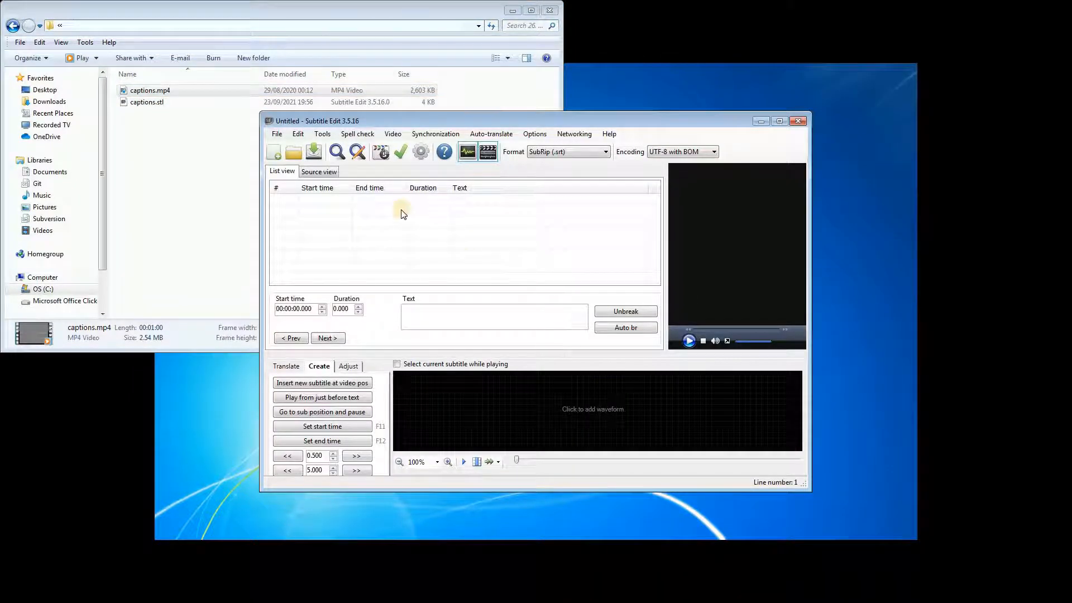
Step: Load the captions.stl subtitle file from the Documents library
click(277, 135)
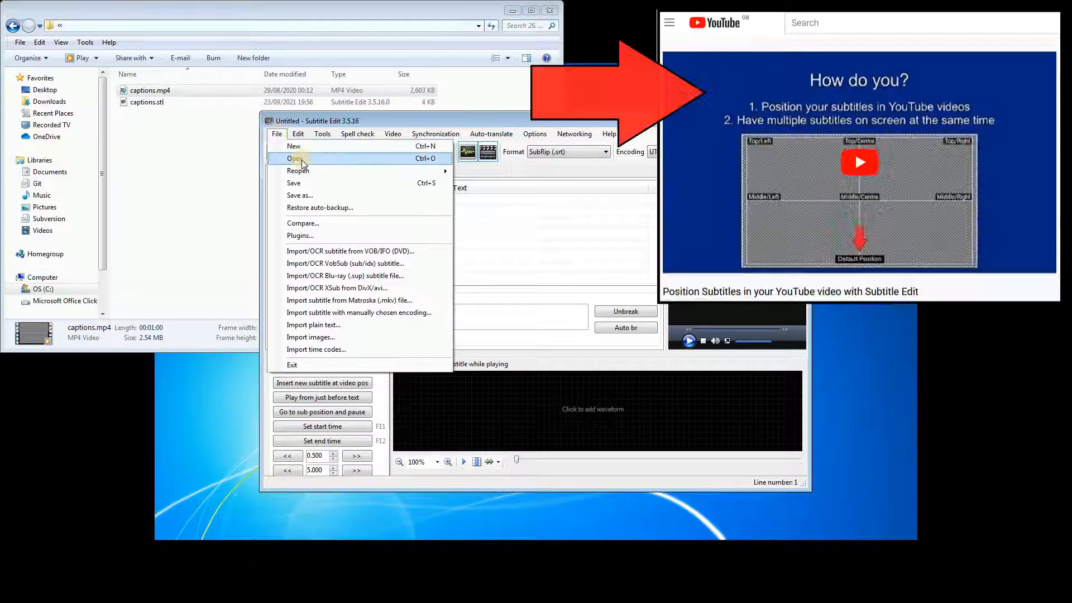
click(301, 159)
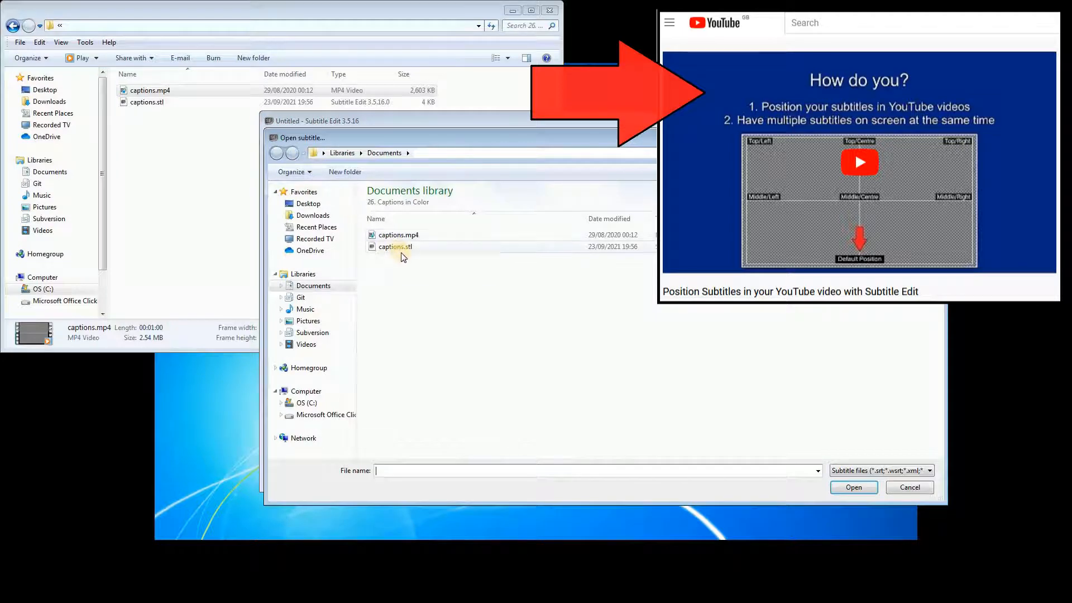
click(395, 247)
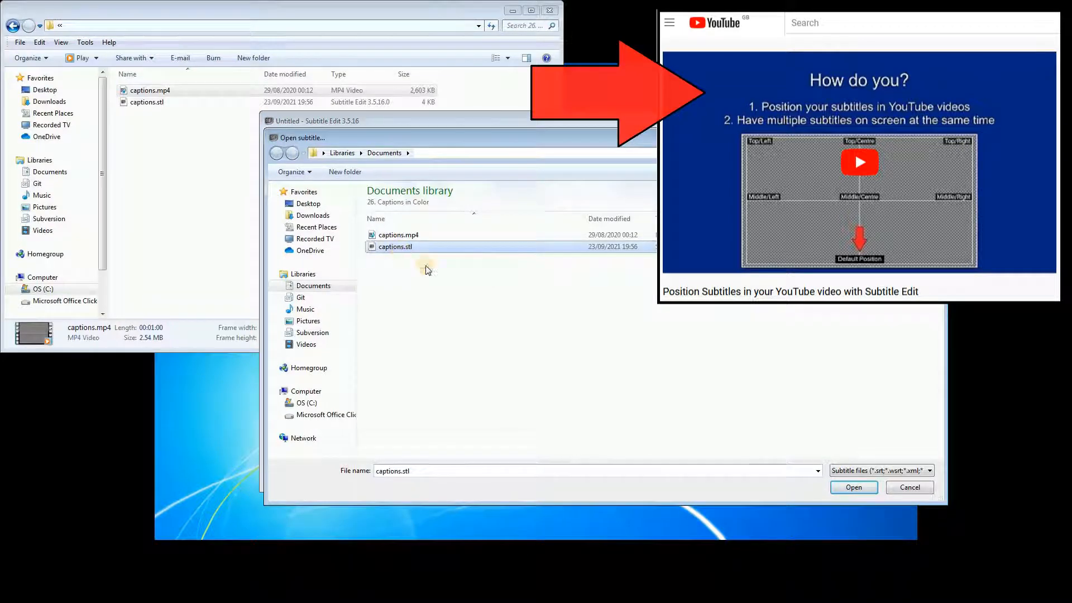
click(849, 486)
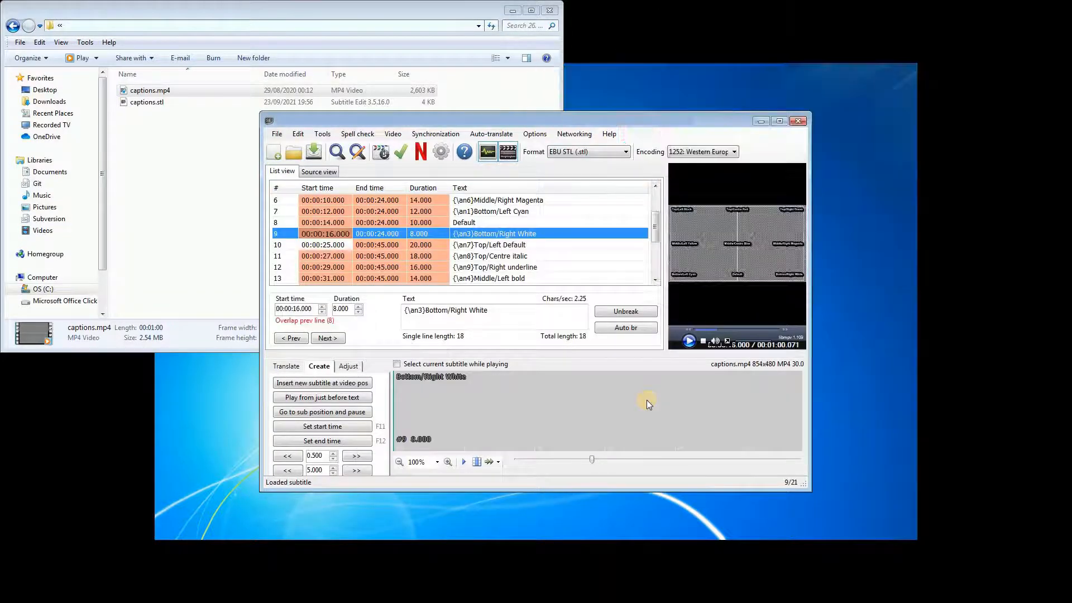
Step: Maximize the Subtitle Edit window and choose EBU STL (.stl) as the subtitle format
click(780, 120)
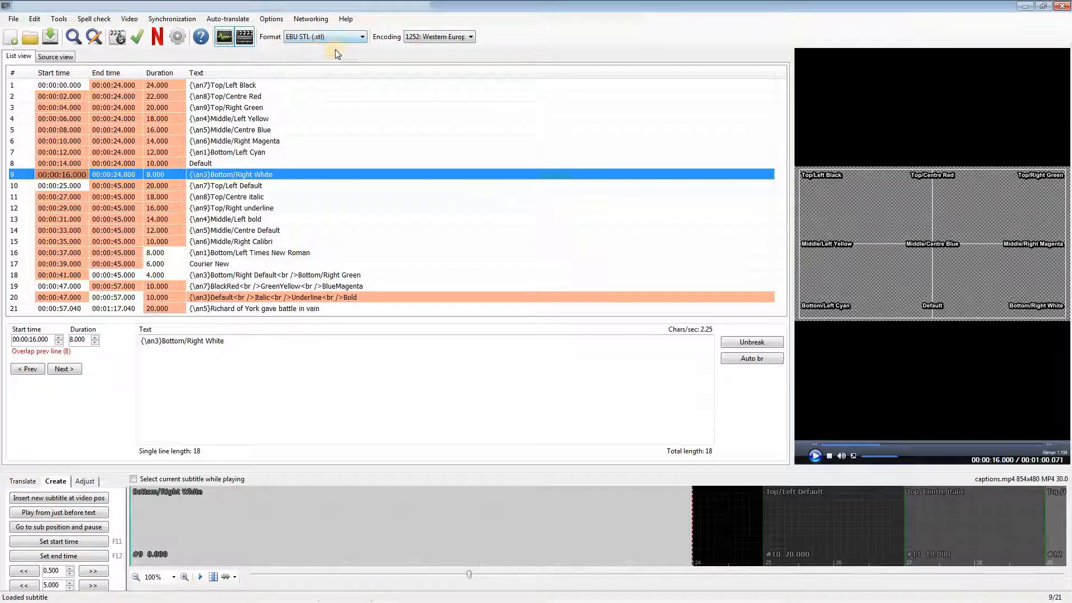
click(362, 36)
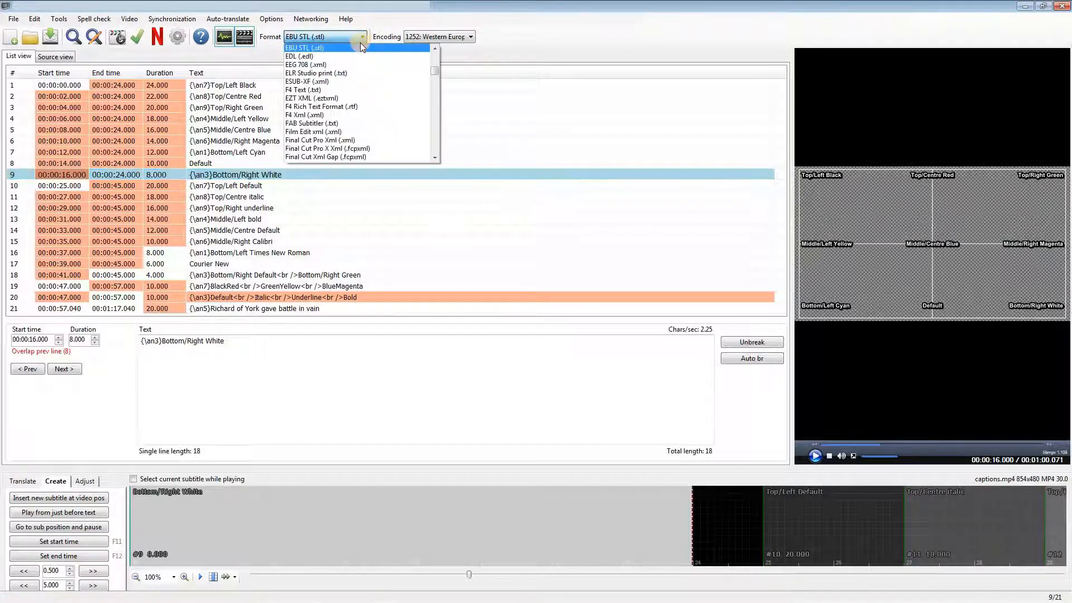
click(320, 47)
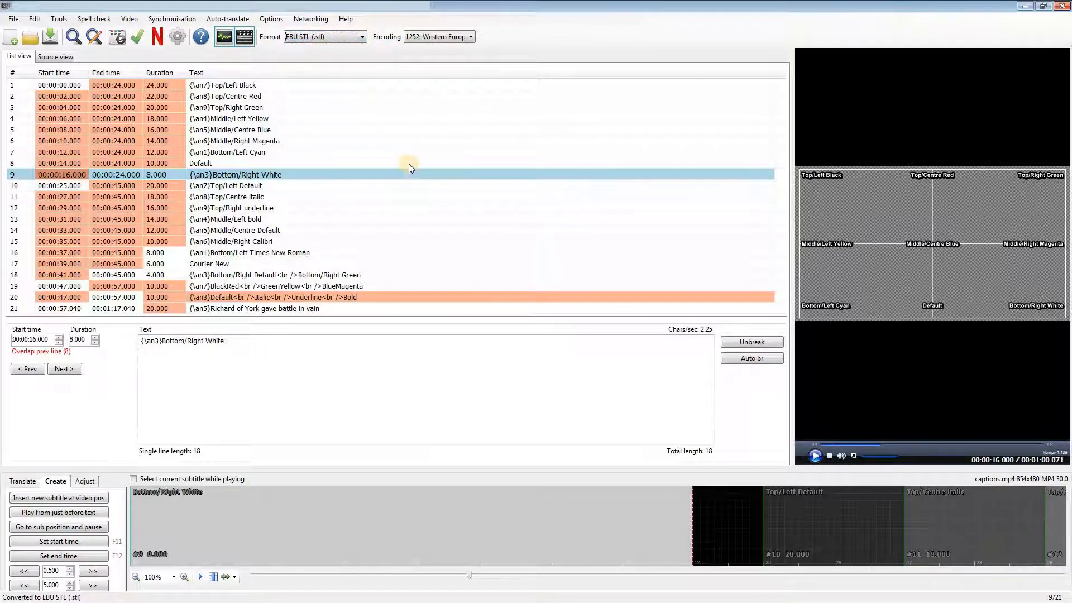
Step: Toggle the Top/left alignment of the first subtitle line off and back on
click(246, 87)
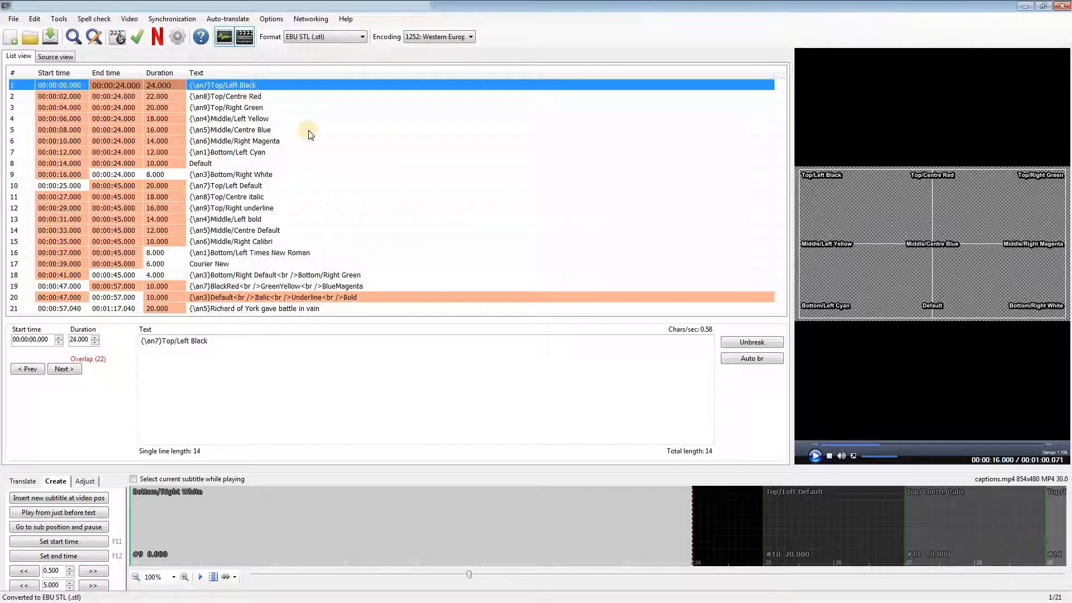
right_click(240, 85)
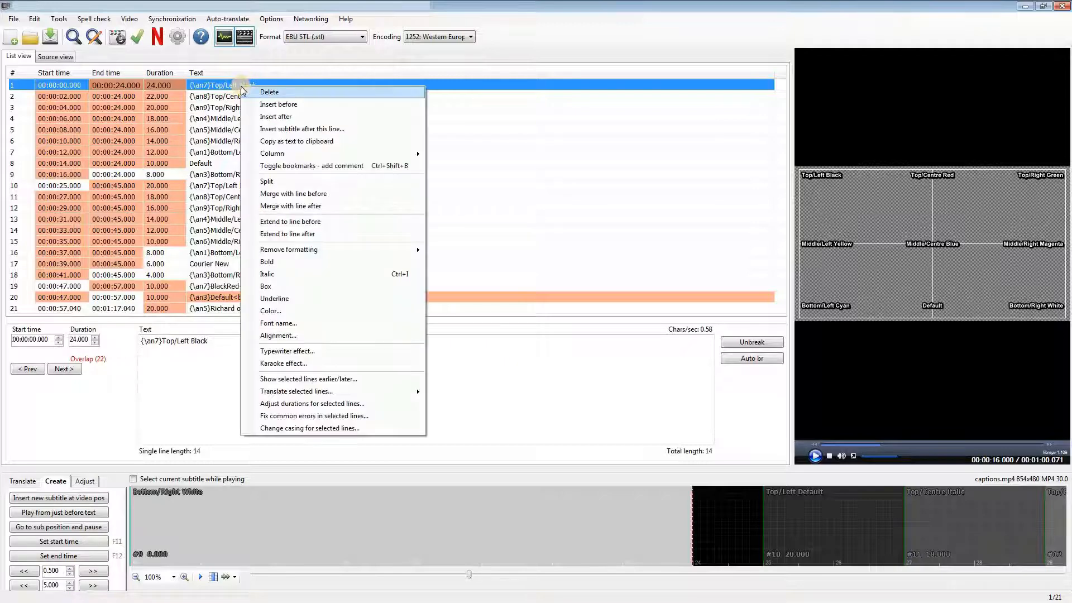
click(278, 336)
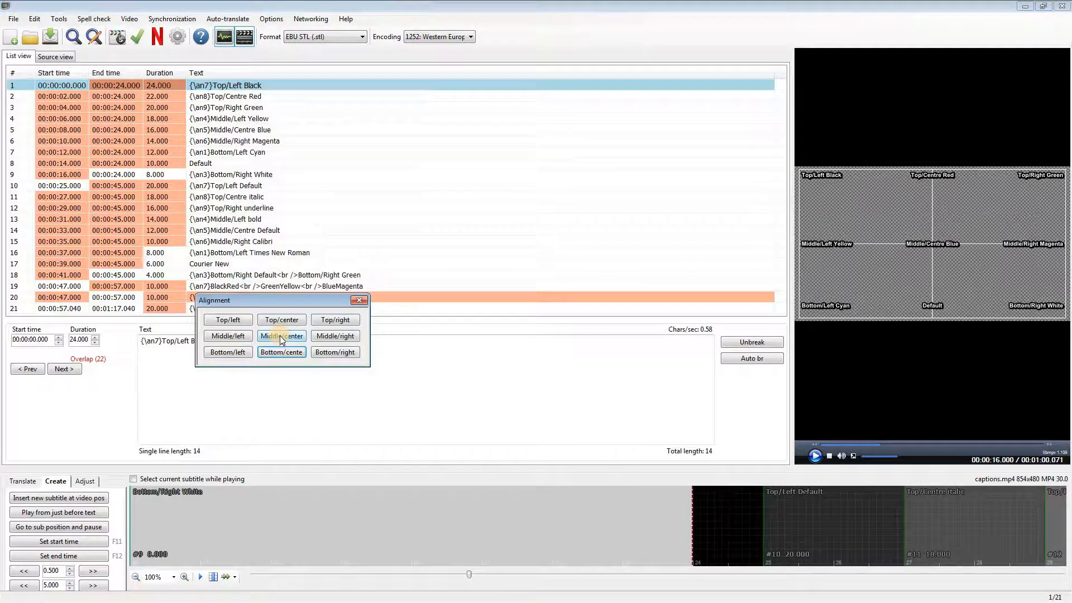
click(238, 321)
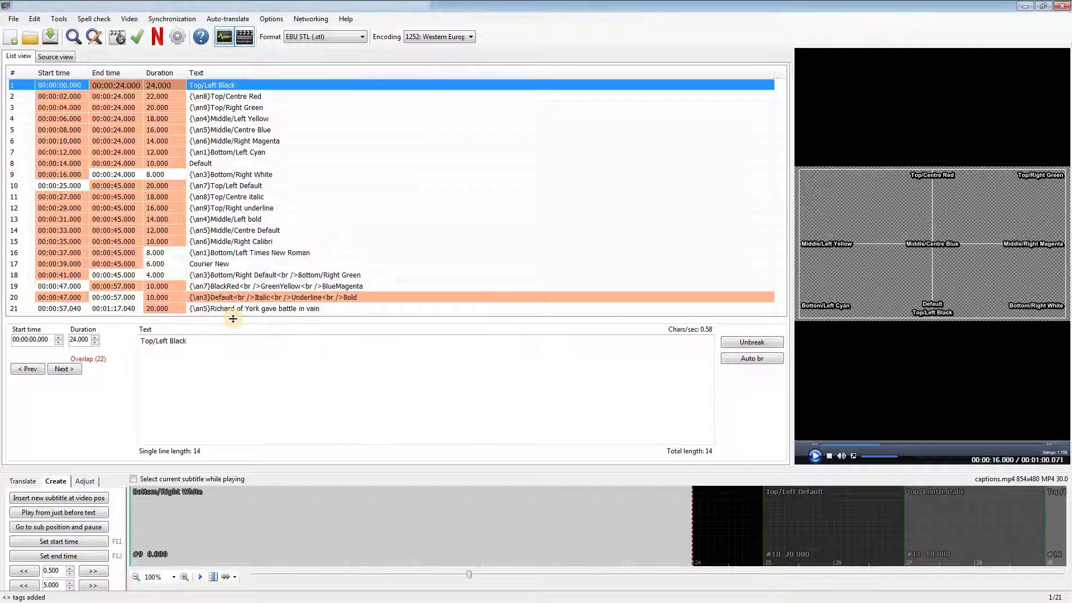
right_click(260, 84)
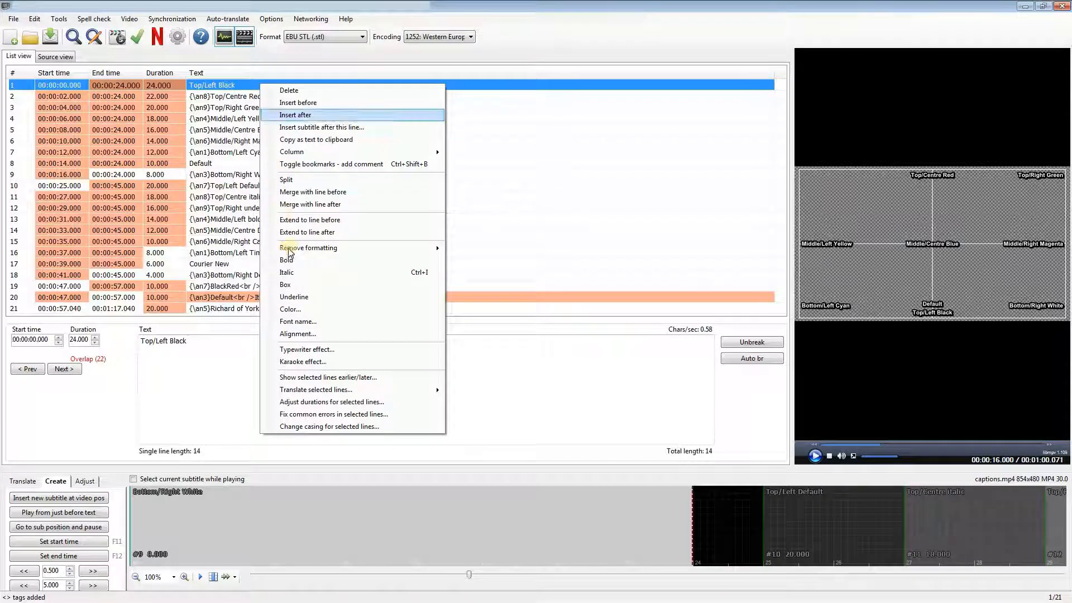
click(299, 334)
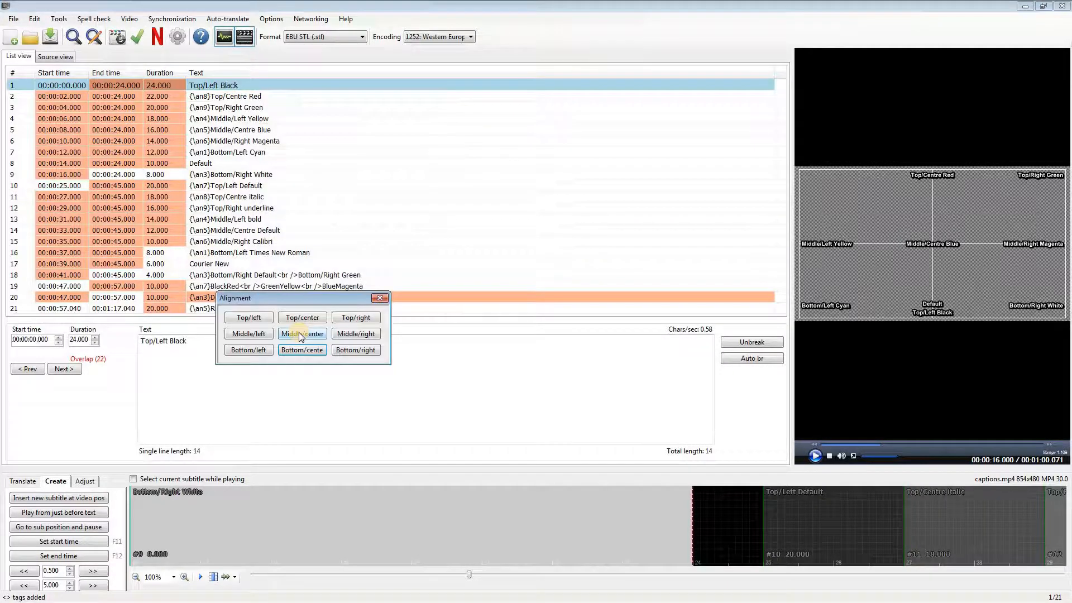
click(260, 317)
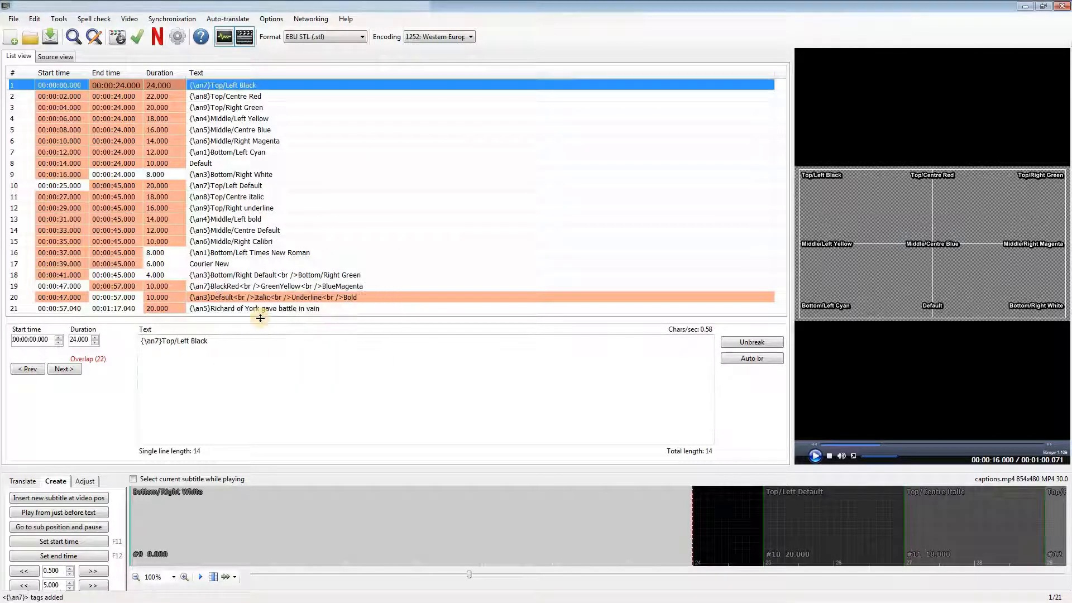
Step: Colour the "Top/Left Black" subtitle line black and the "Top/Centre Red" line red
right_click(274, 84)
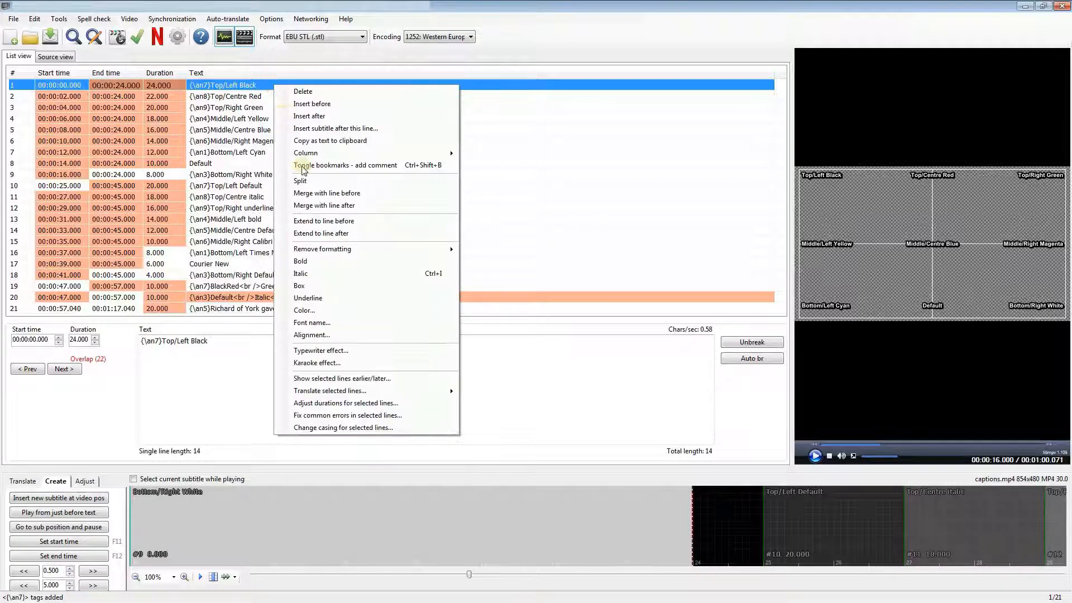
click(309, 311)
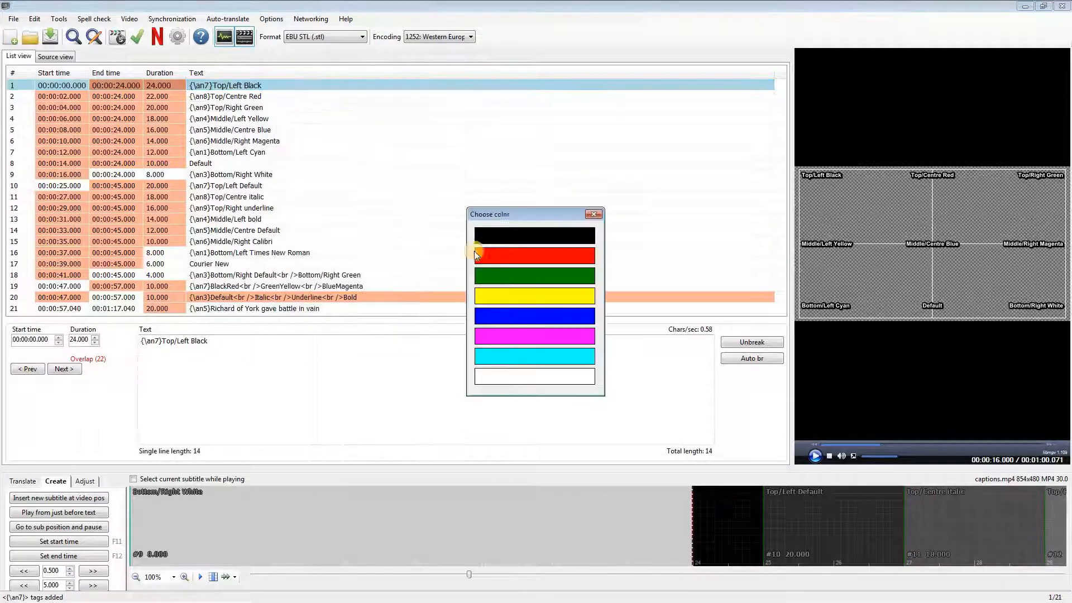
click(515, 236)
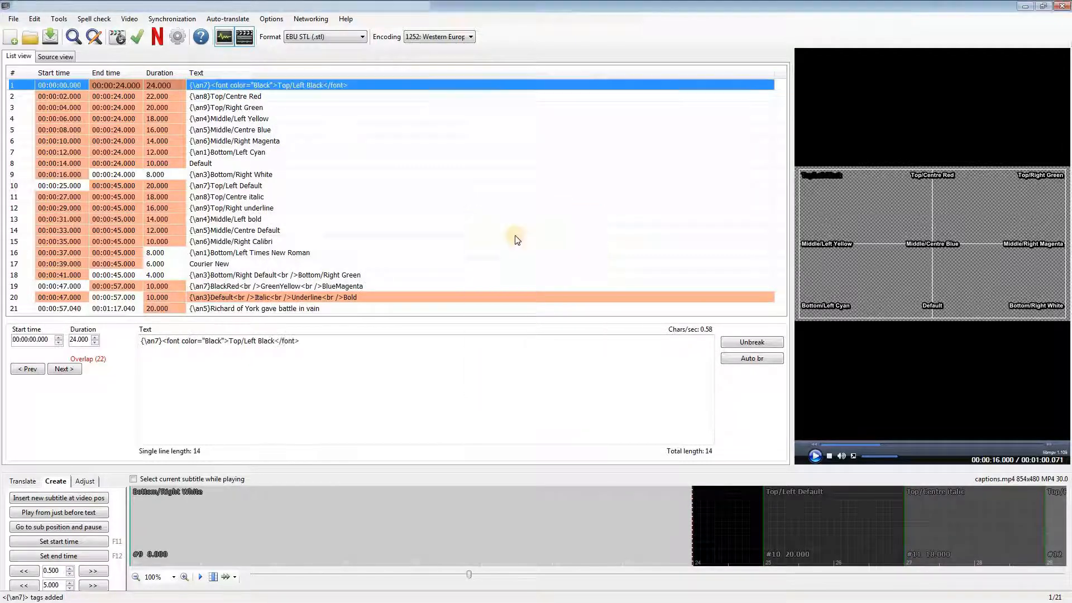
right_click(246, 99)
click(290, 324)
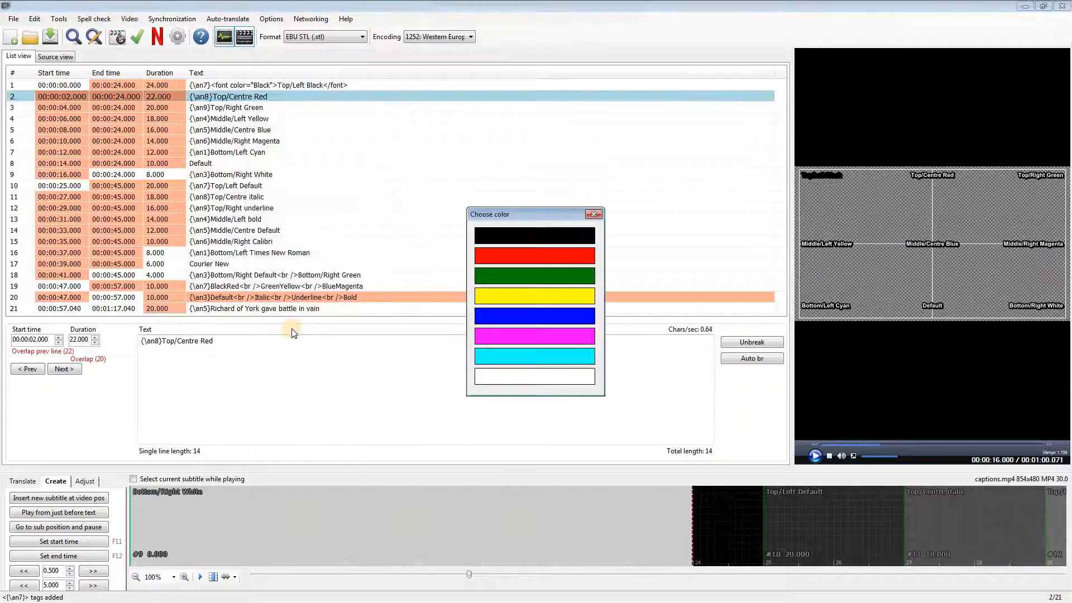
click(494, 255)
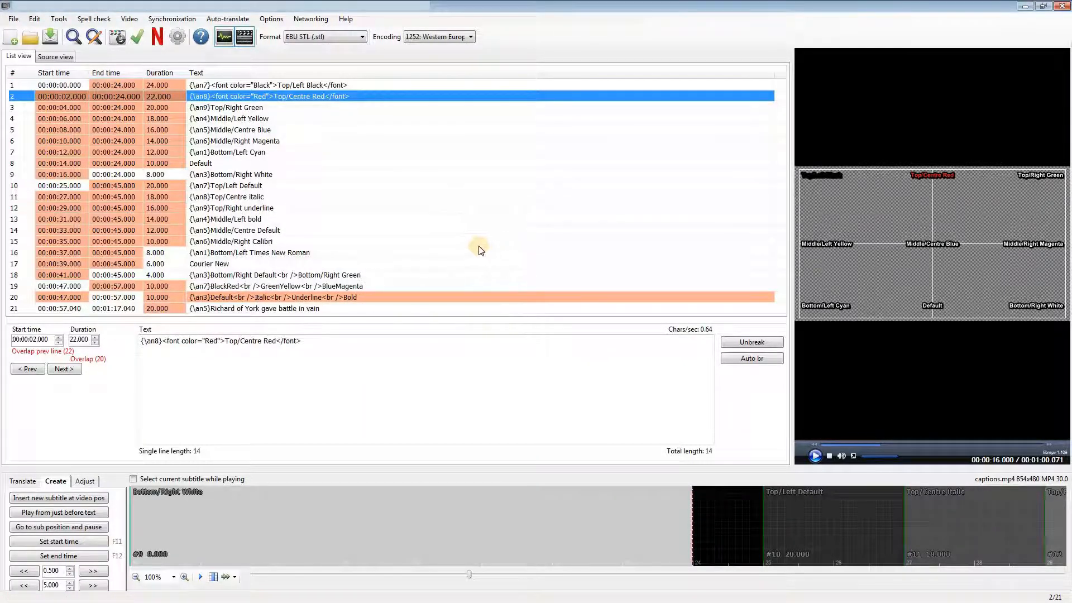
Step: Colour the "Top/Right Green" subtitle line green and the "Middle/Left Yellow" line yellow
right_click(259, 109)
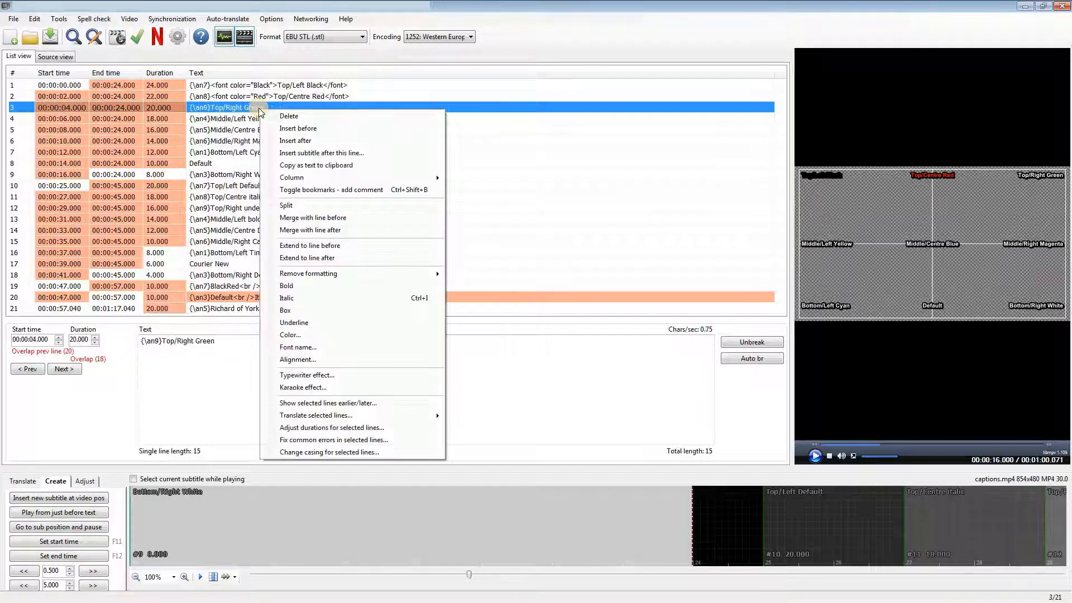
click(301, 335)
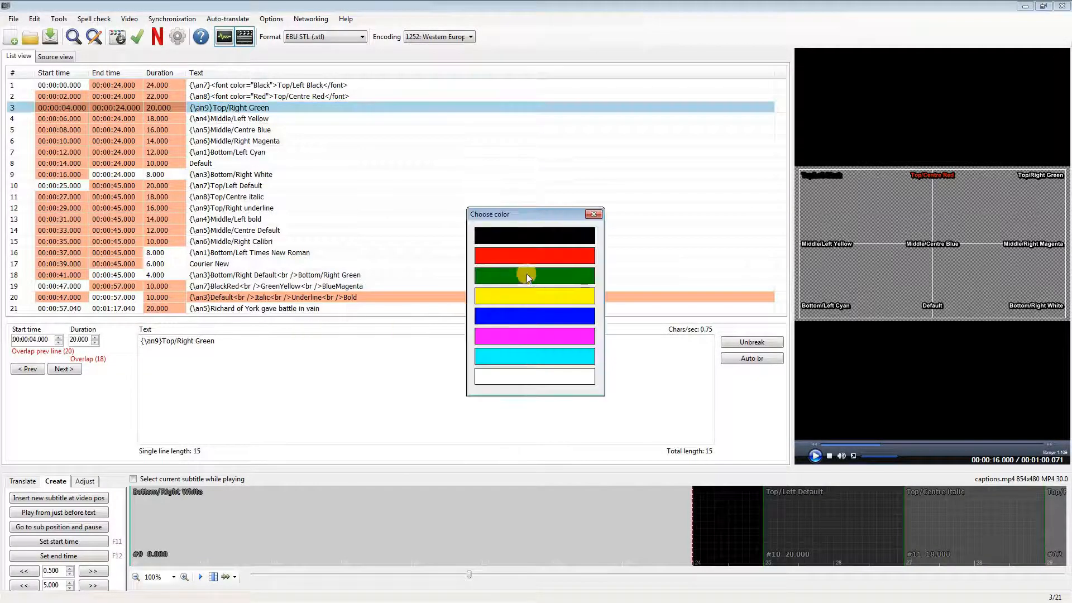
click(531, 272)
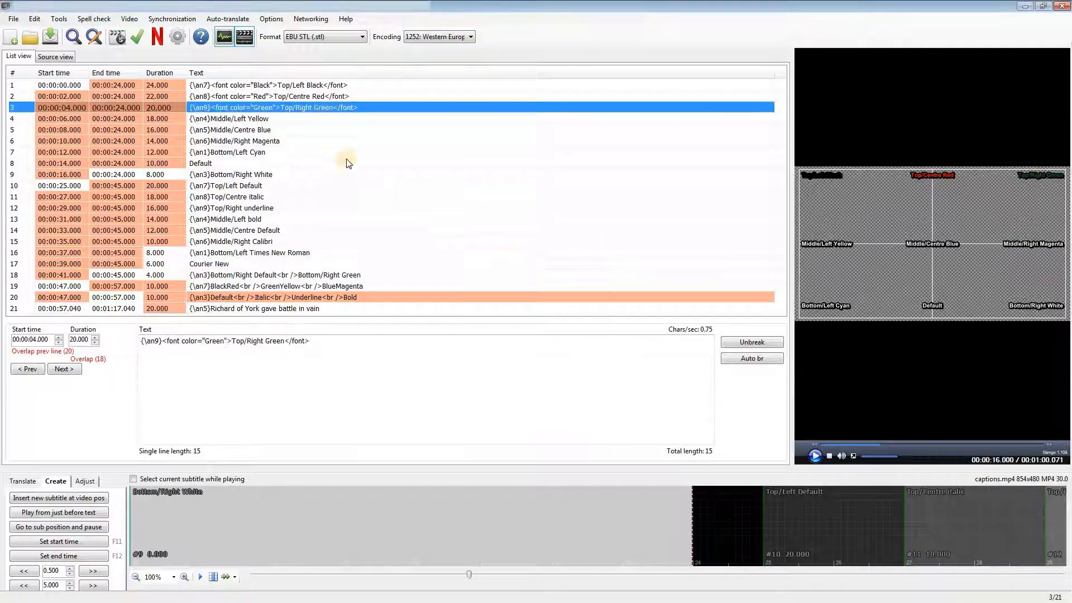
right_click(237, 119)
click(285, 342)
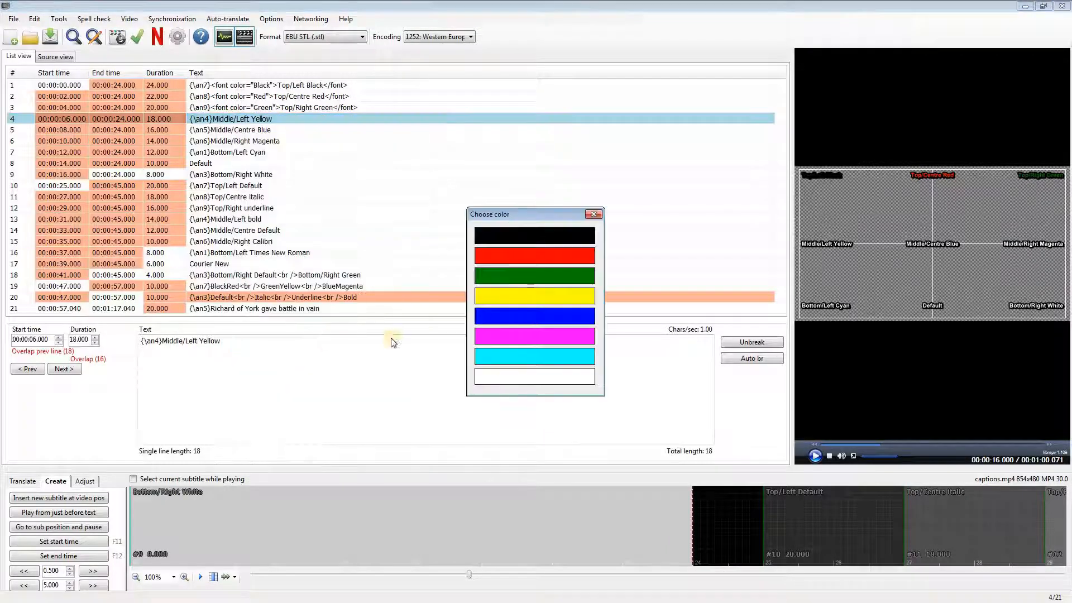
click(514, 296)
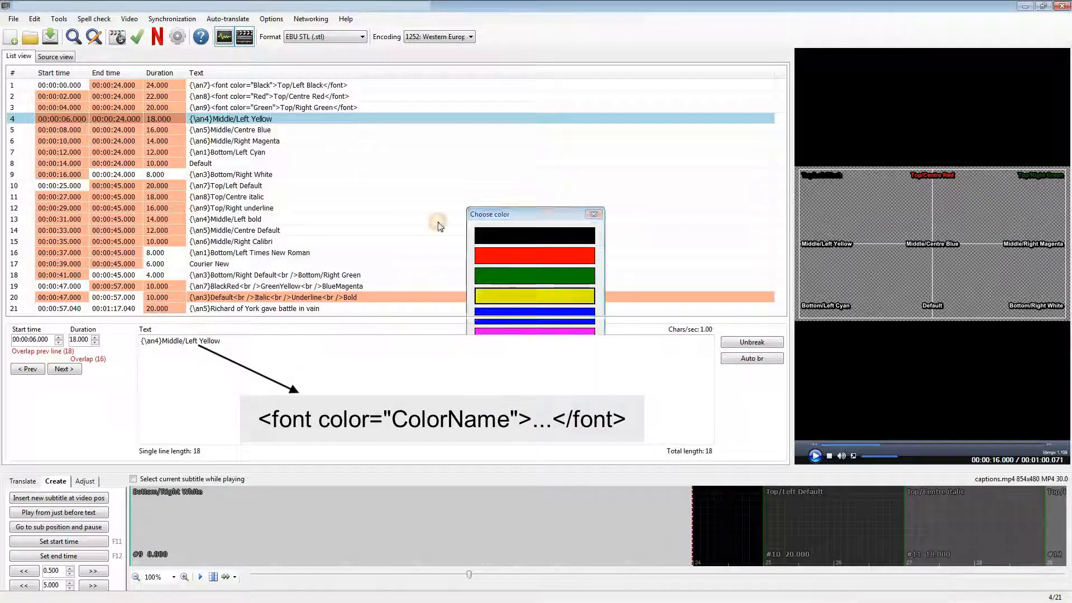
Step: Colour subtitle line 5 blue, line 6 magenta, line 7 cyan and line 9 white, matching the colour named in each text
right_click(273, 132)
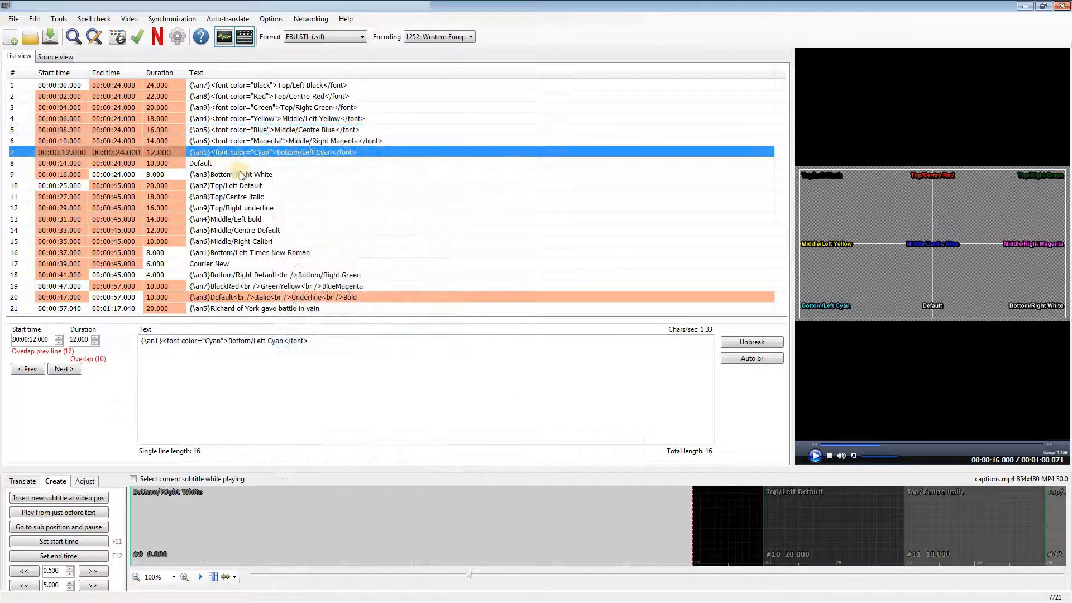
click(259, 176)
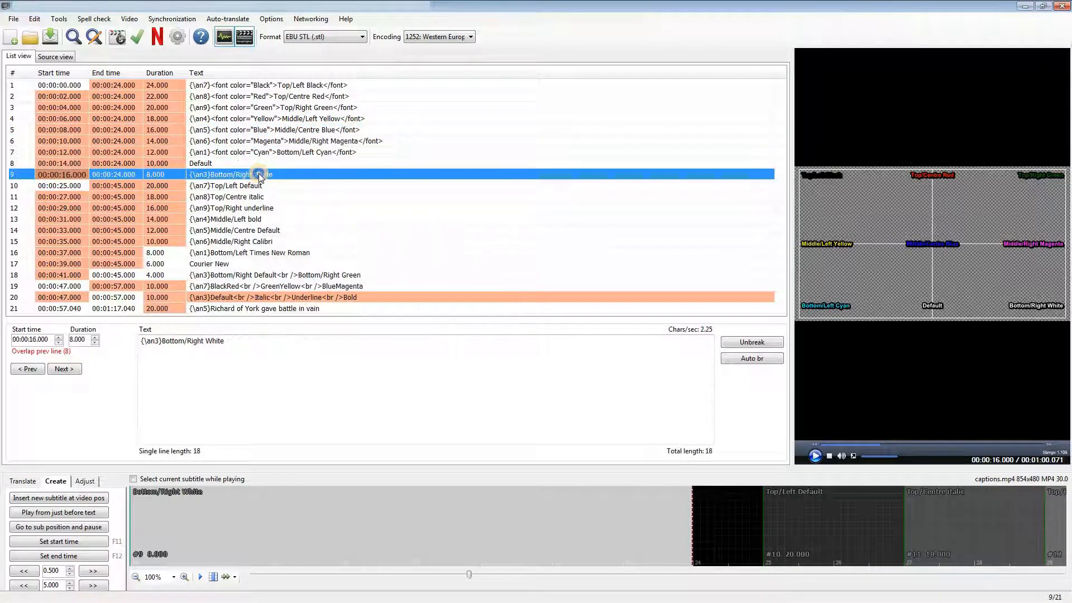
right_click(260, 176)
click(301, 399)
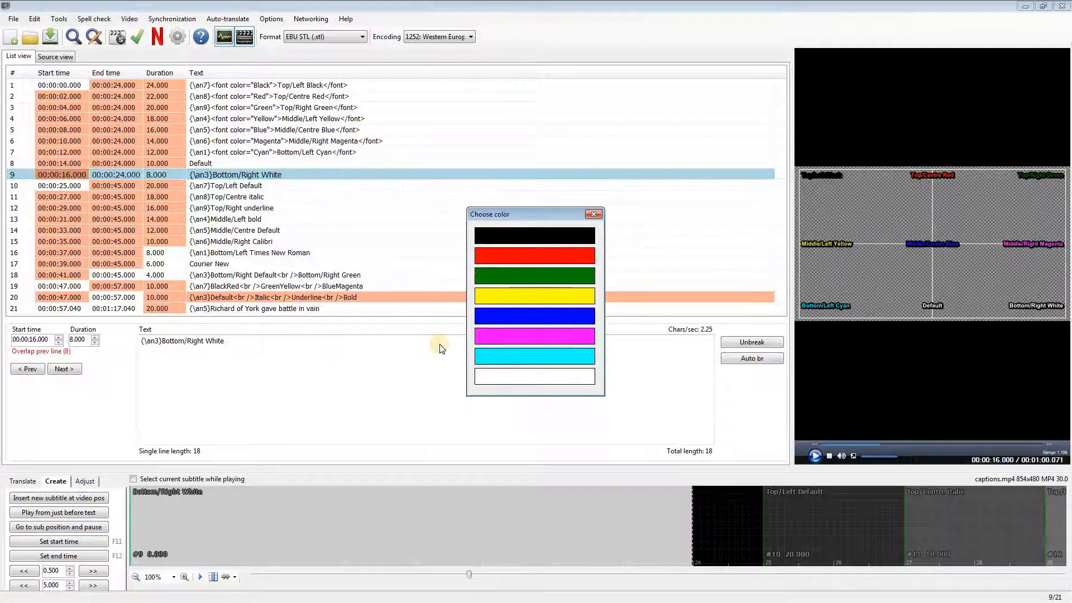
click(534, 375)
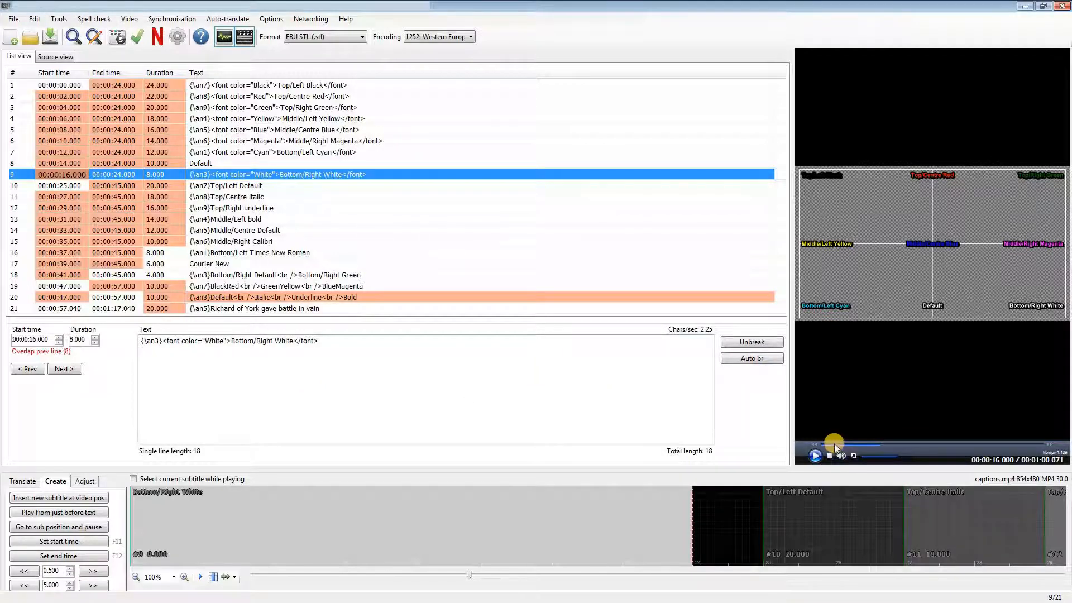
Step: Play the video preview from near the beginning to check the coloured subtitles, then pause it
click(818, 445)
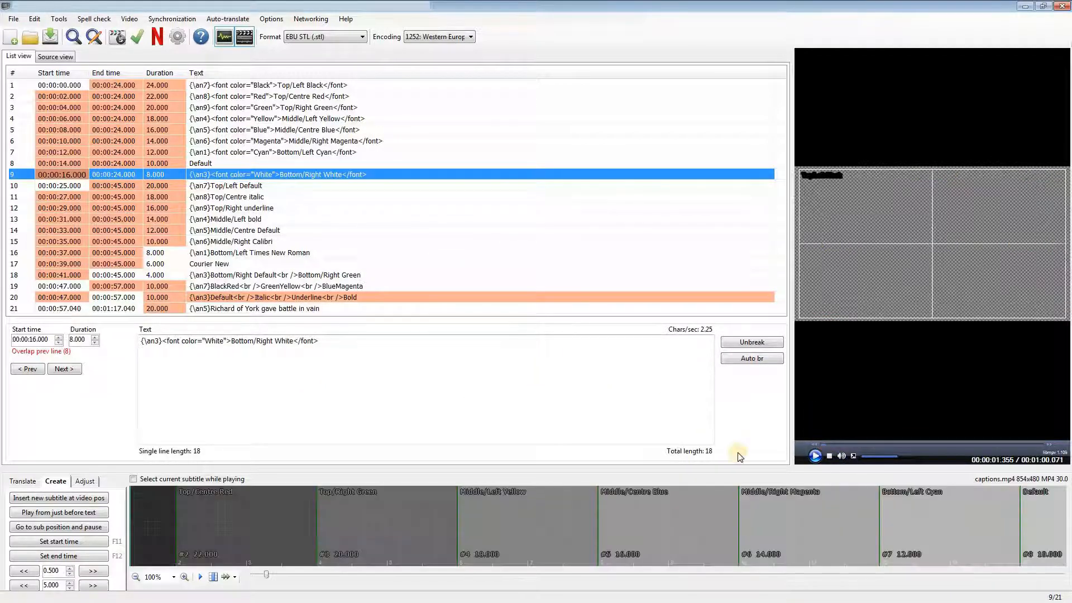
click(815, 456)
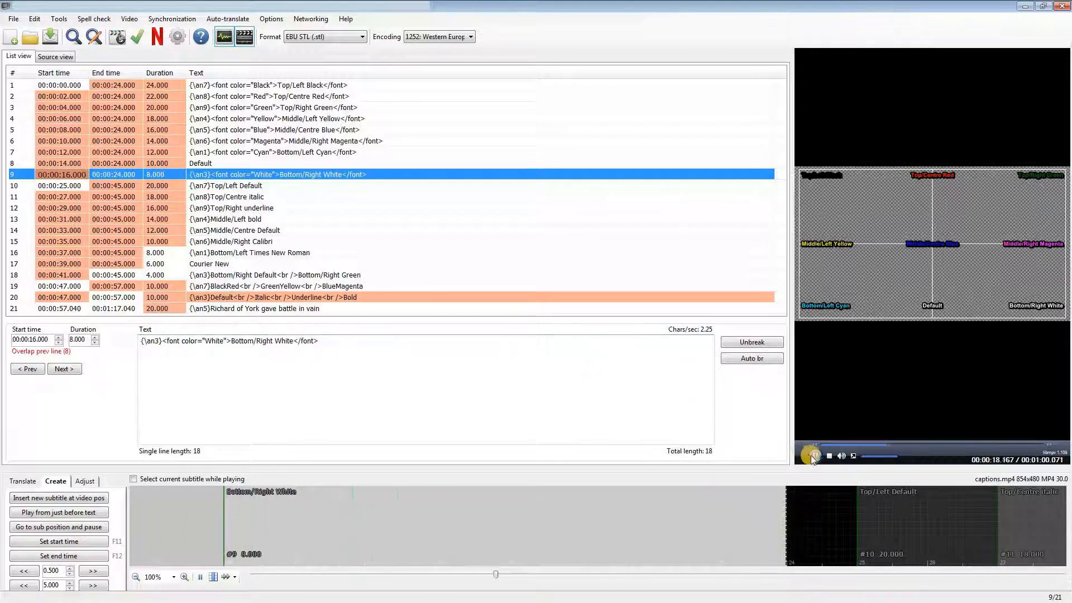
click(816, 456)
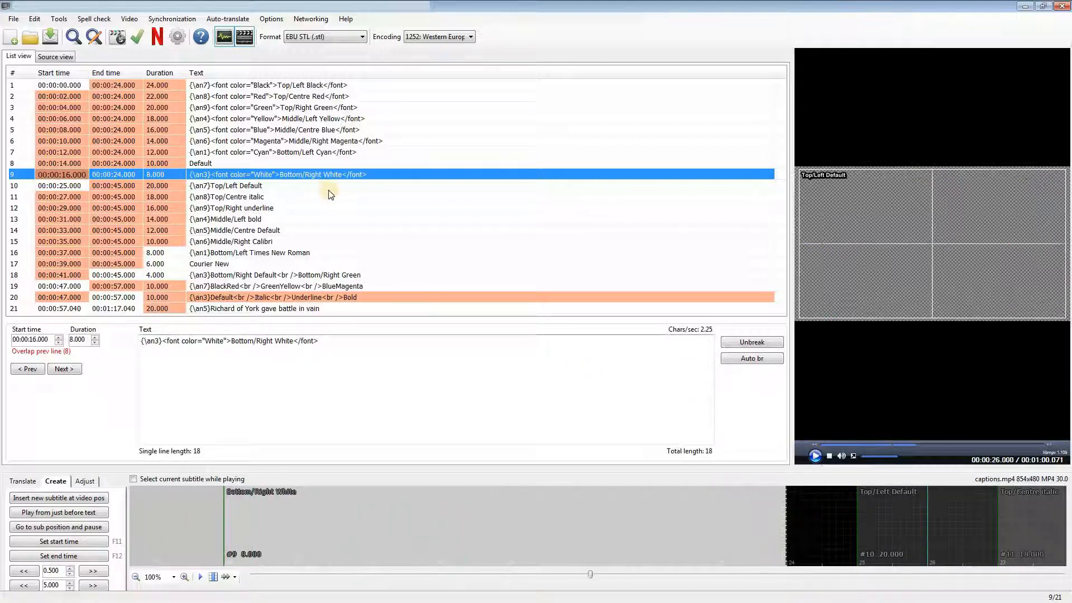
Step: Make the "Top/Centre italic" subtitle line italic
click(259, 196)
right_click(257, 196)
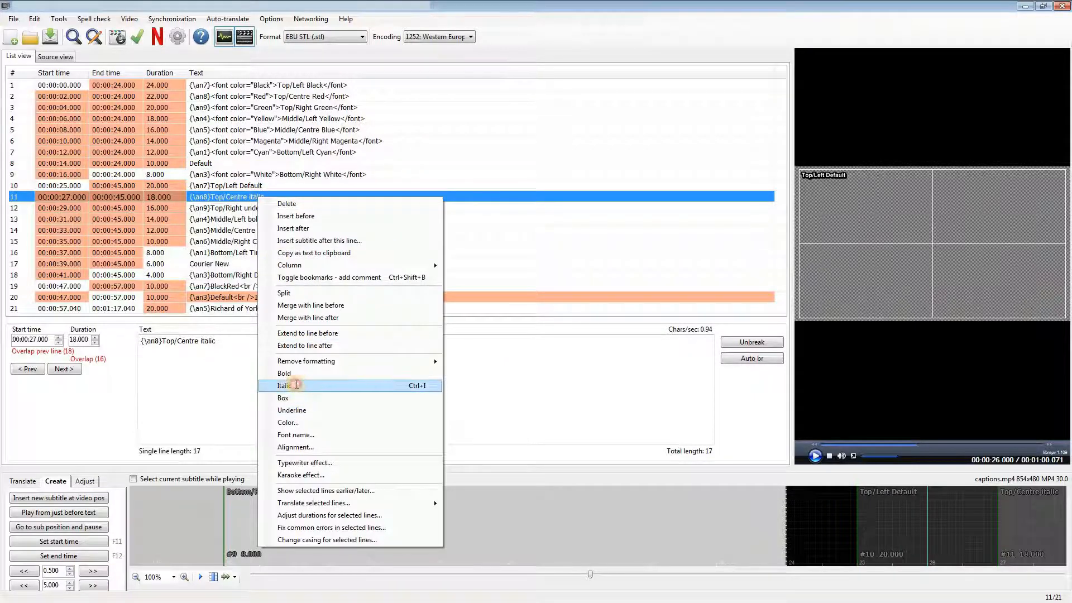
click(291, 385)
Step: Underline the "Top/Right underline" subtitle line and make the "Middle/Left bold" line bold
right_click(264, 207)
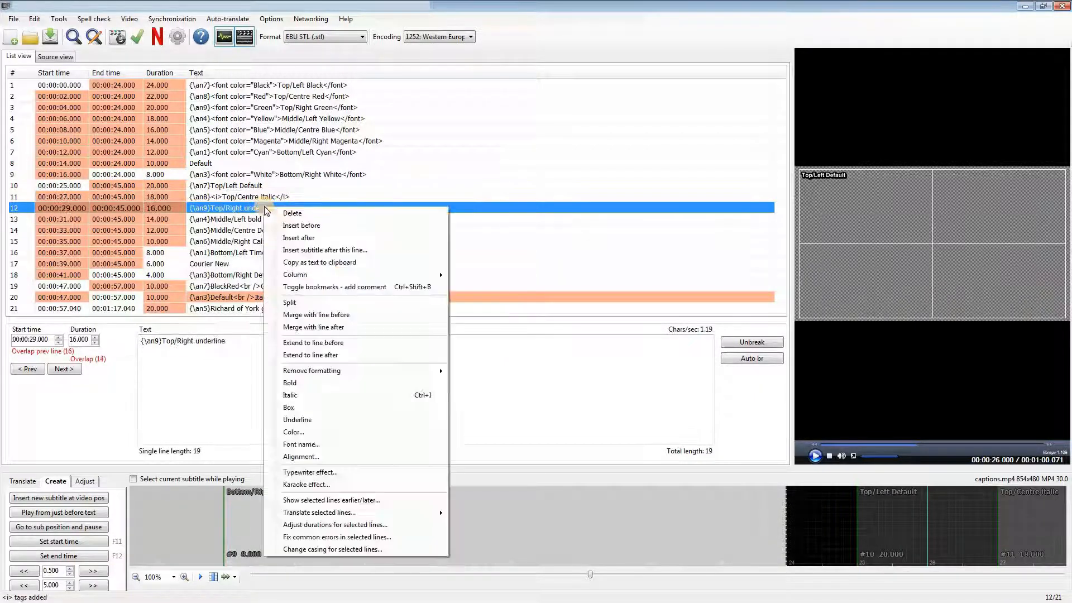
click(295, 420)
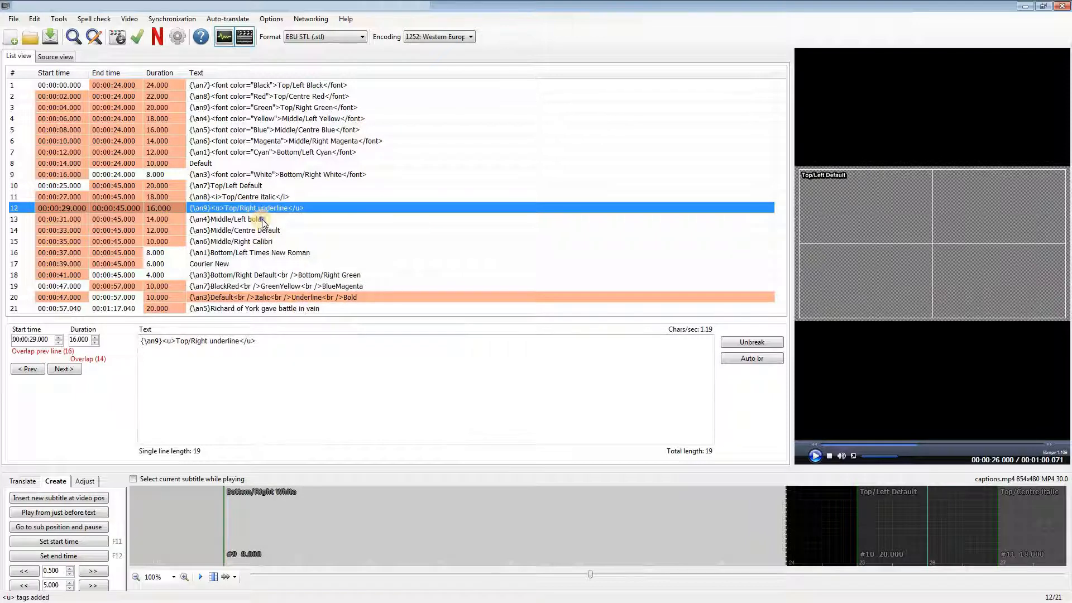
right_click(260, 220)
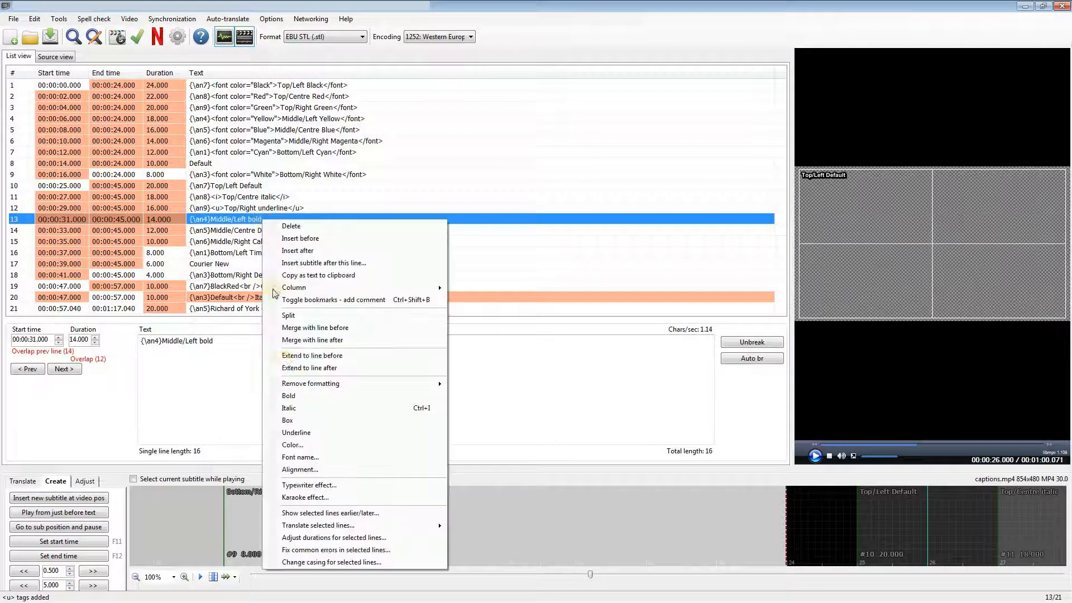
click(289, 395)
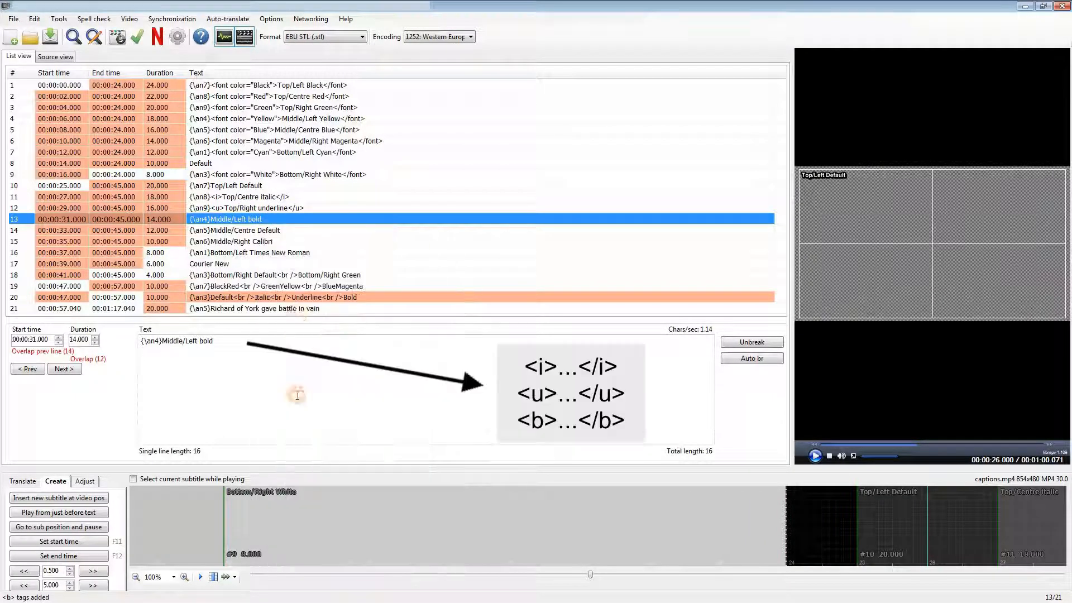
Step: Set the font of the "Middle/Right Calibri" subtitle line to Calibri
right_click(265, 244)
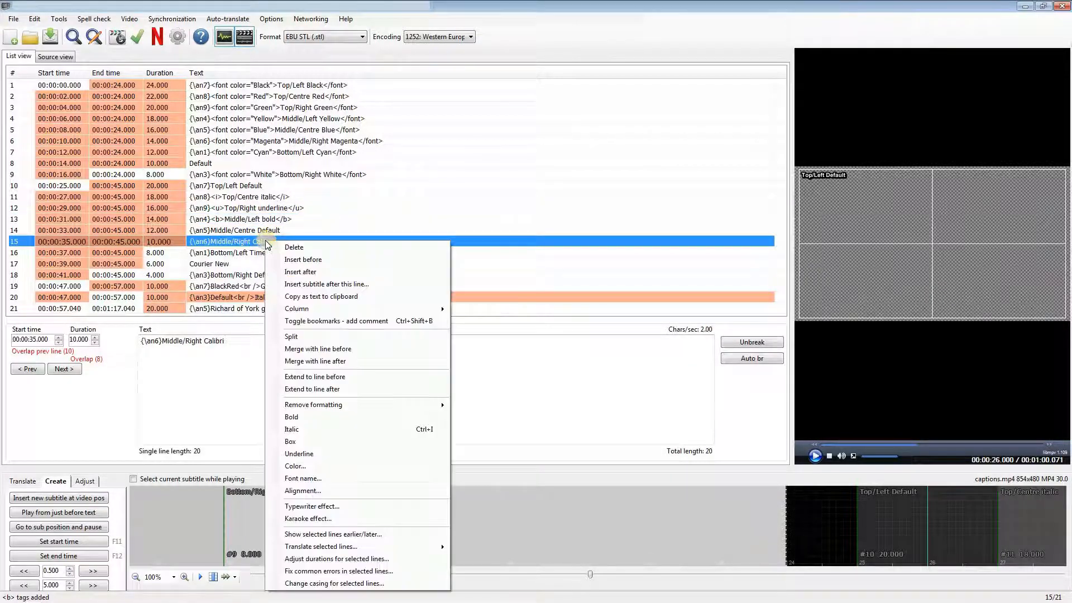
click(310, 478)
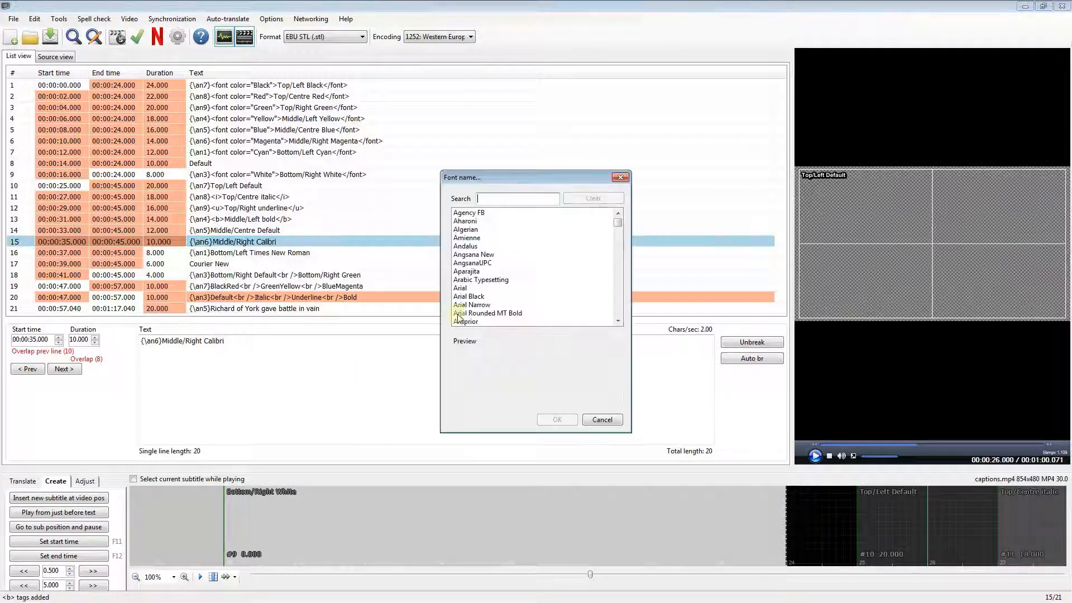
scroll(618, 277, down, 15)
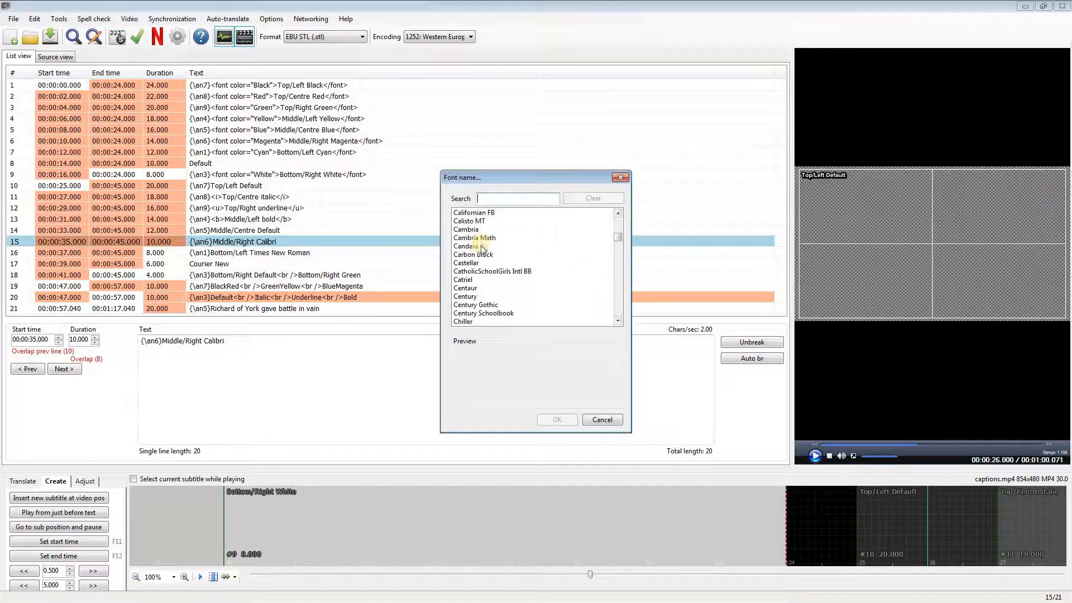
click(618, 212)
click(618, 213)
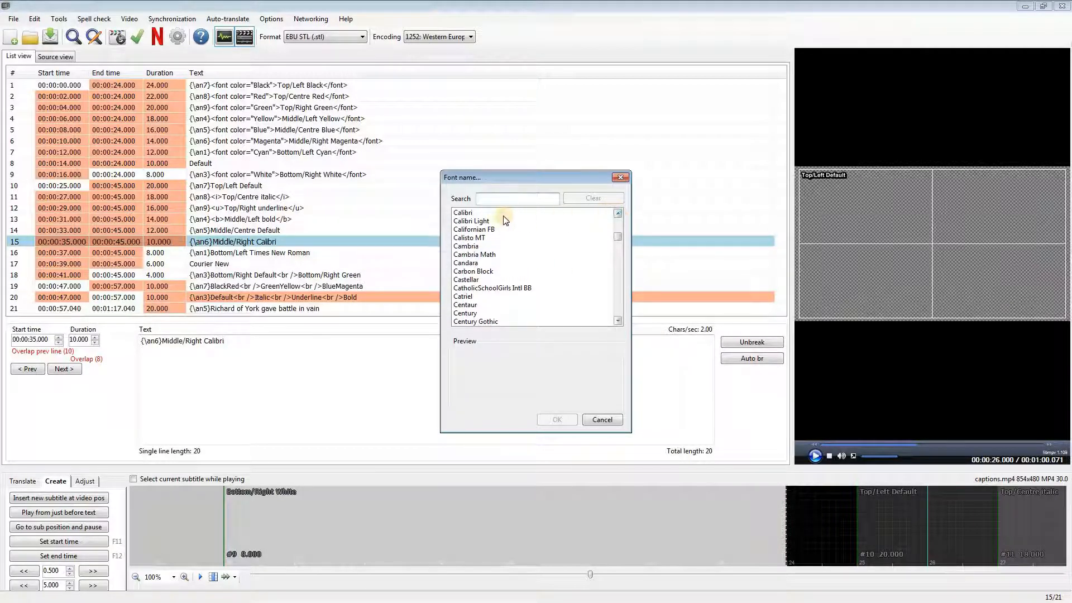
click(463, 212)
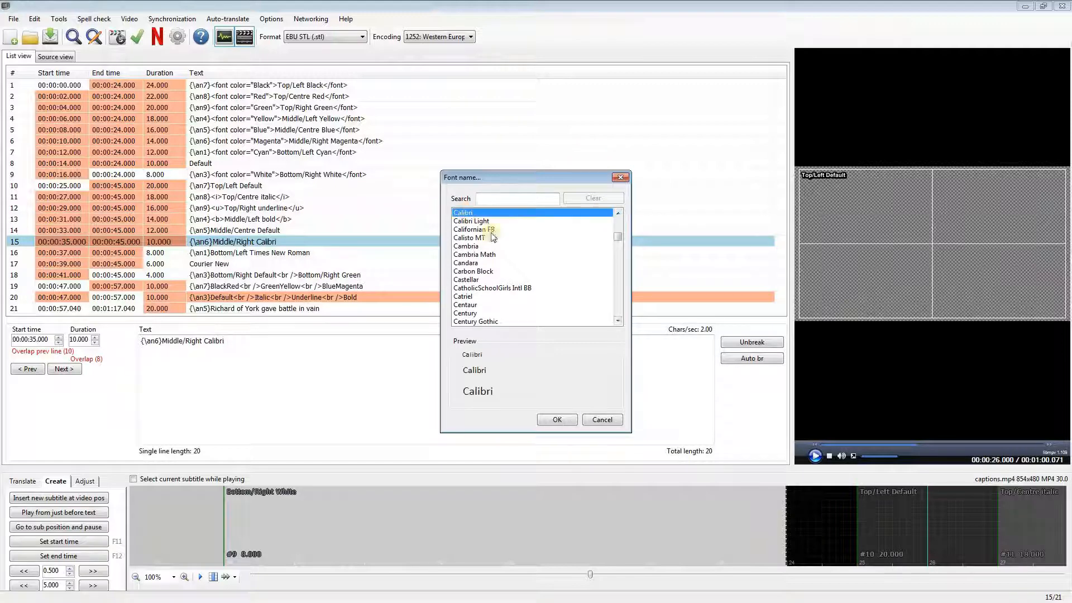
click(558, 420)
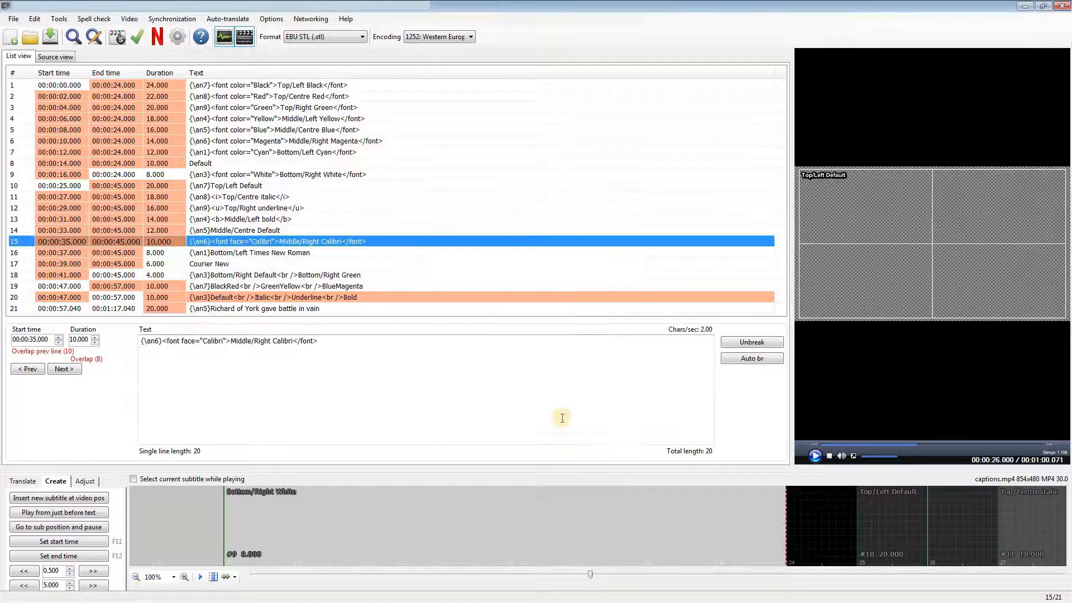
Step: Set the font of the "Bottom/Left Times New Roman" subtitle line to Times New Roman
right_click(317, 252)
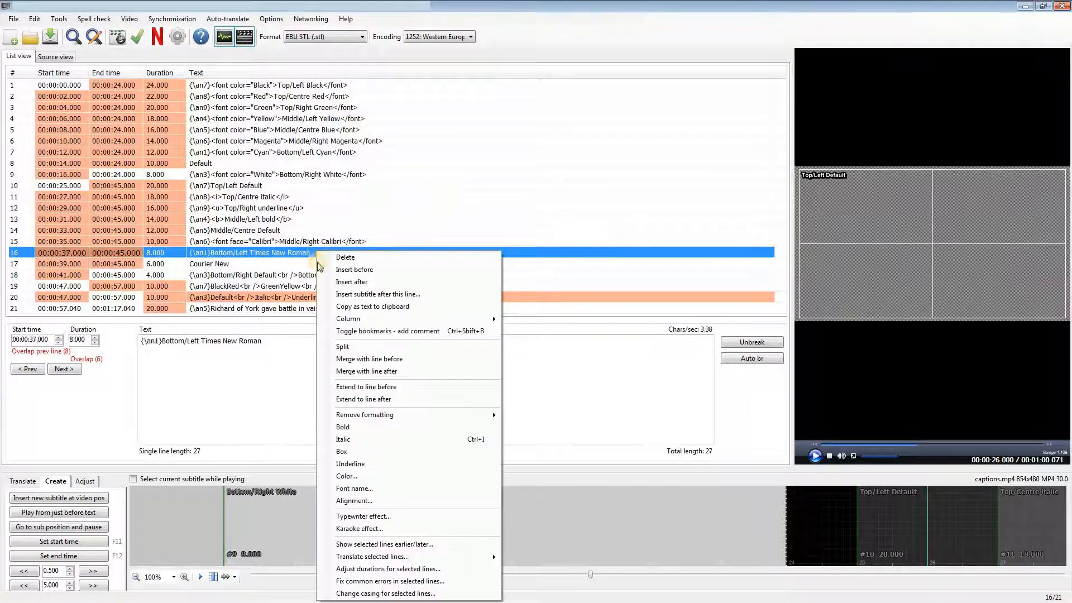
click(355, 489)
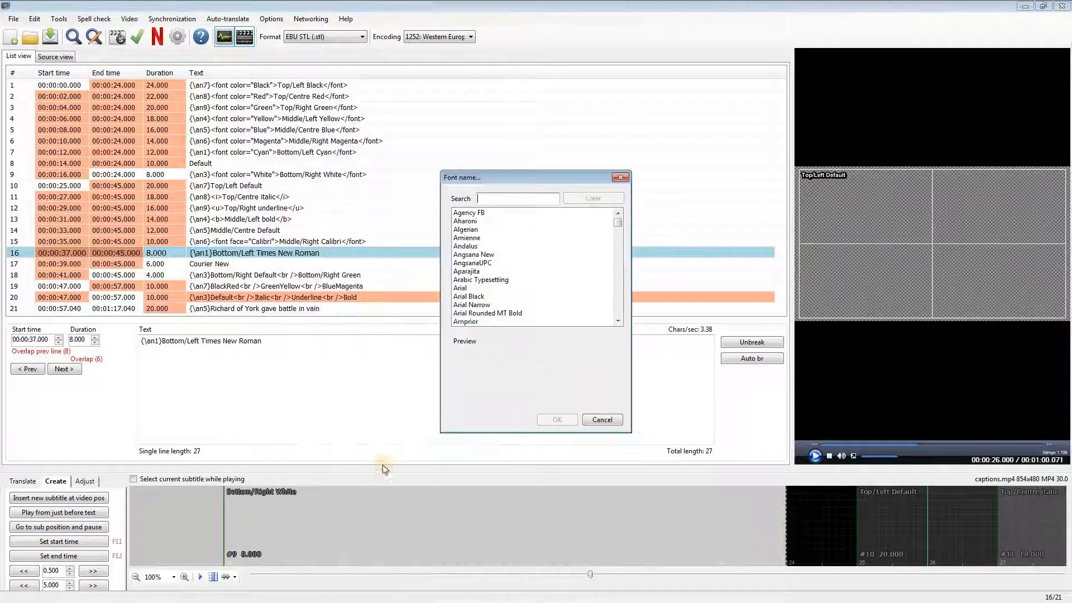
click(617, 302)
click(618, 302)
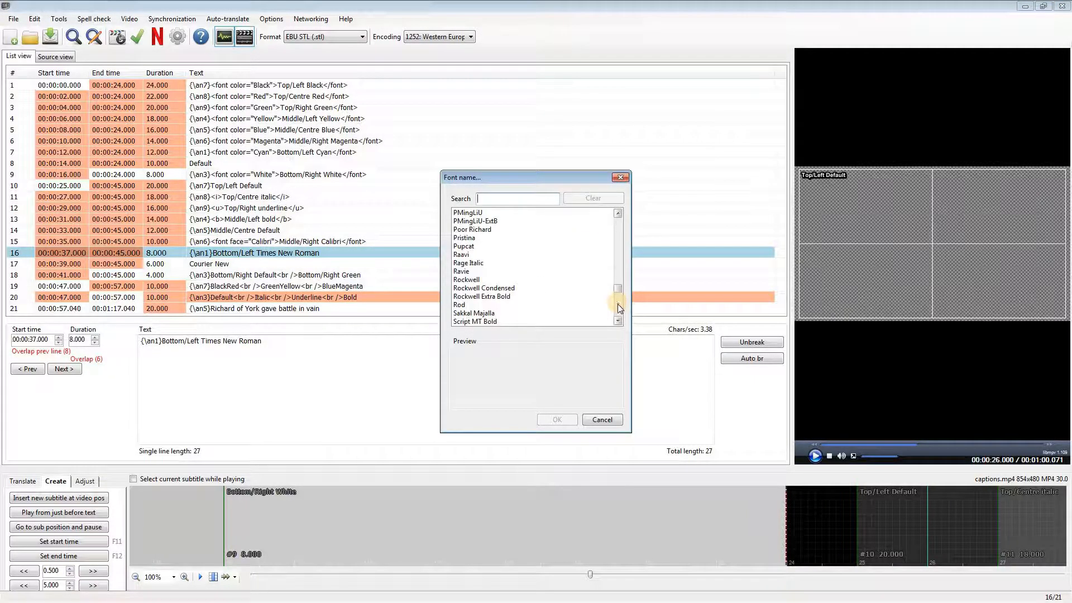
click(617, 304)
click(618, 305)
click(618, 310)
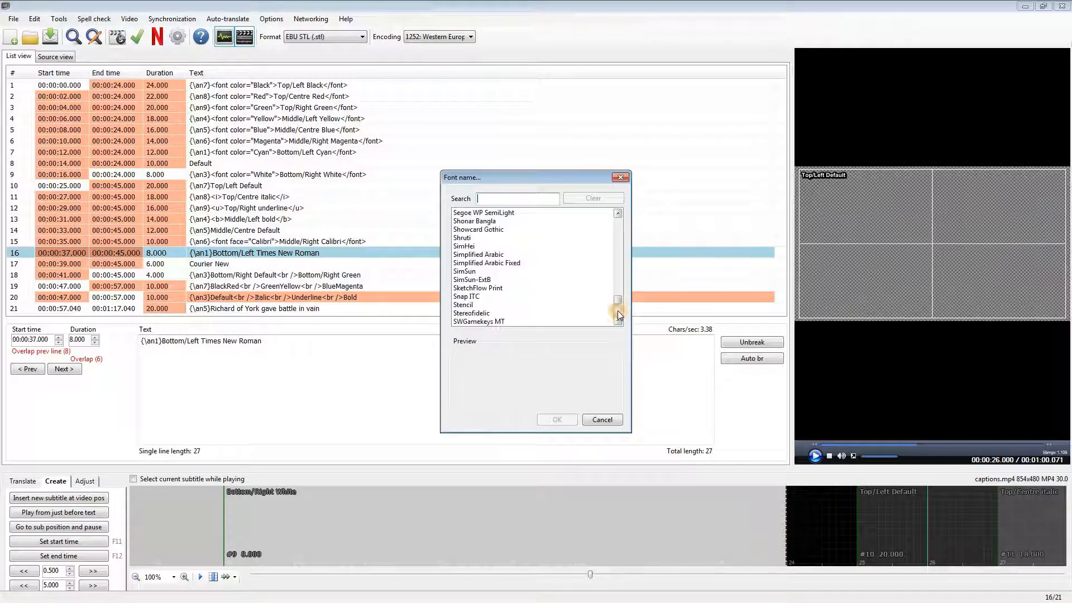
click(617, 310)
click(518, 289)
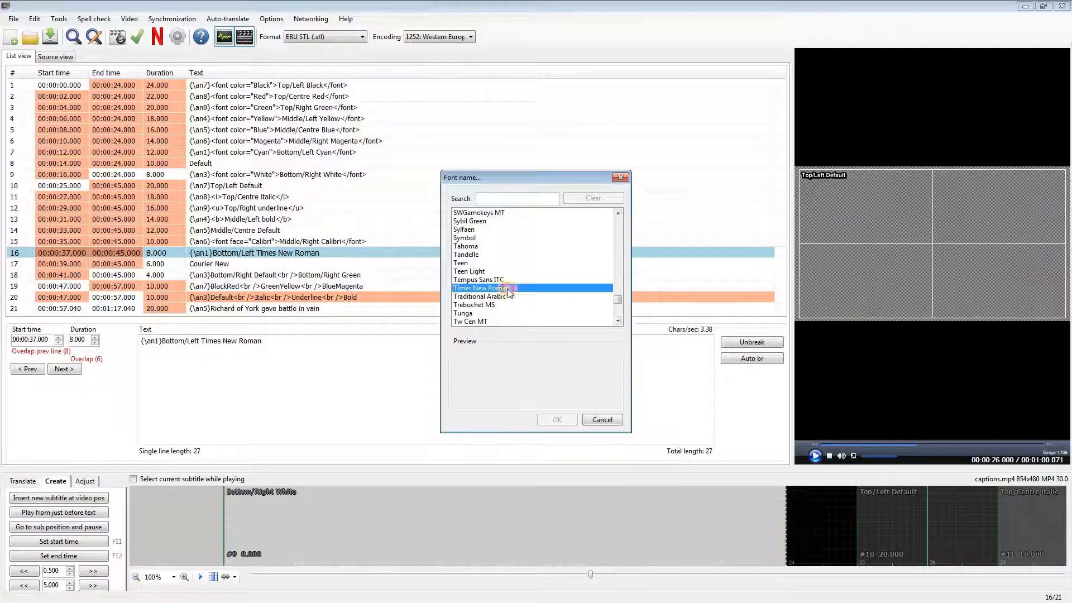
click(557, 419)
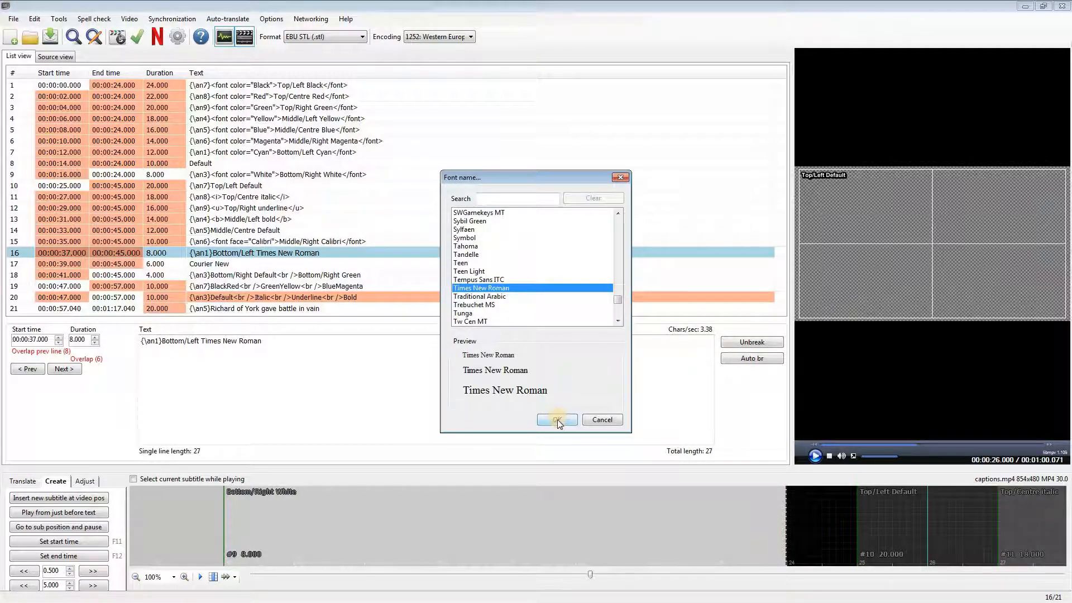
Step: Set the font of the "Courier New" subtitle line to Courier New
right_click(233, 265)
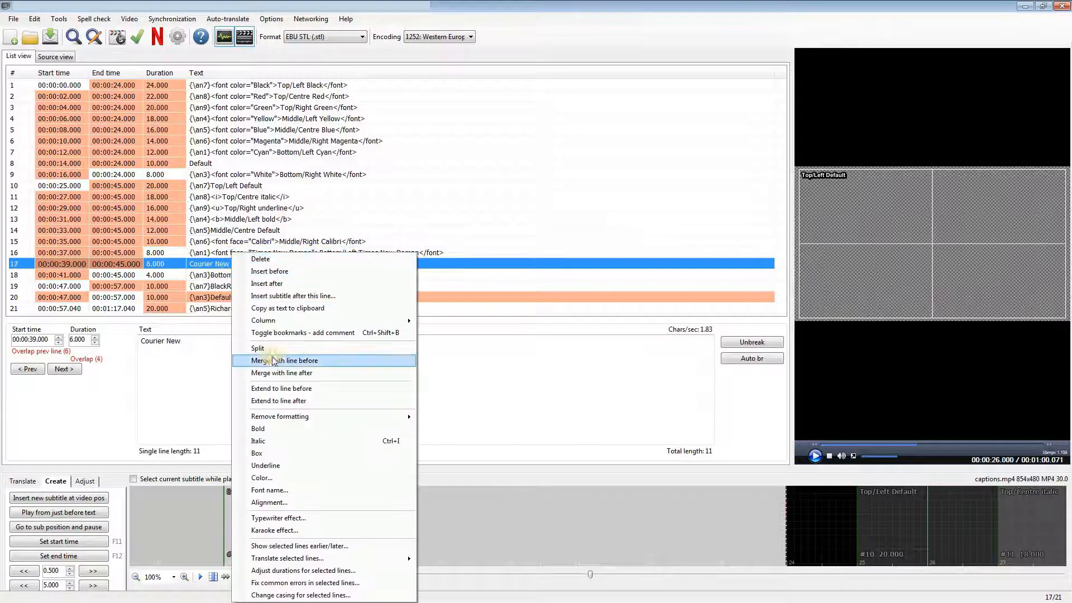
click(281, 490)
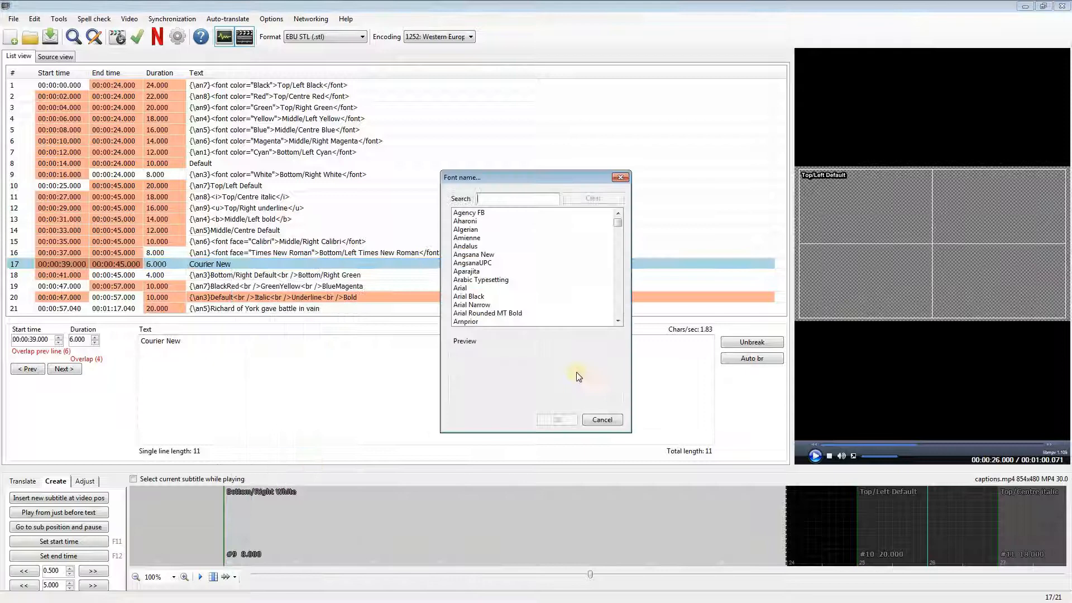
click(619, 307)
click(619, 307)
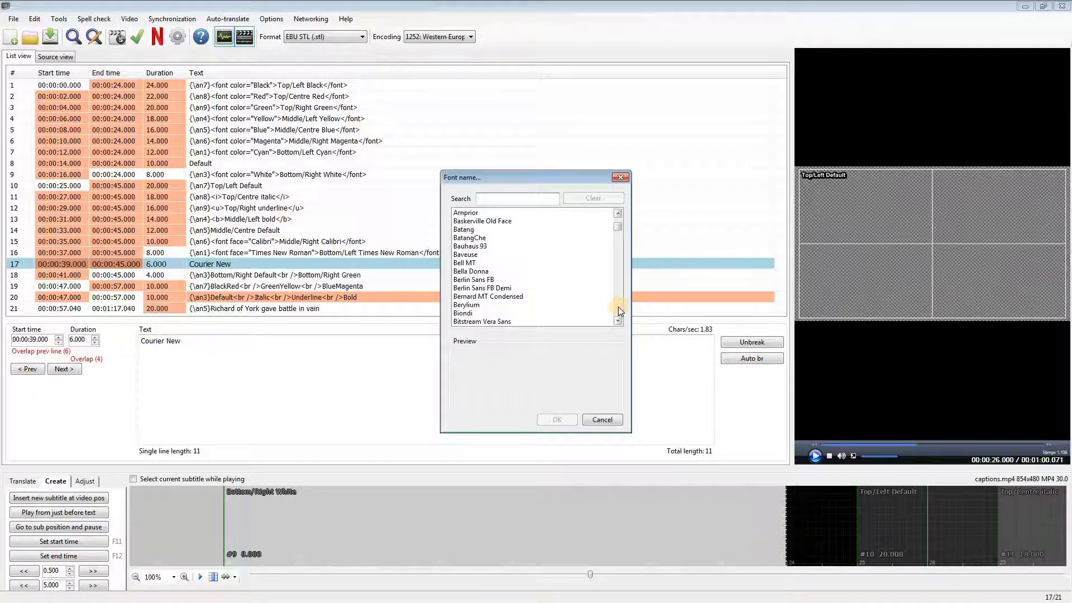
click(618, 307)
click(618, 306)
click(619, 306)
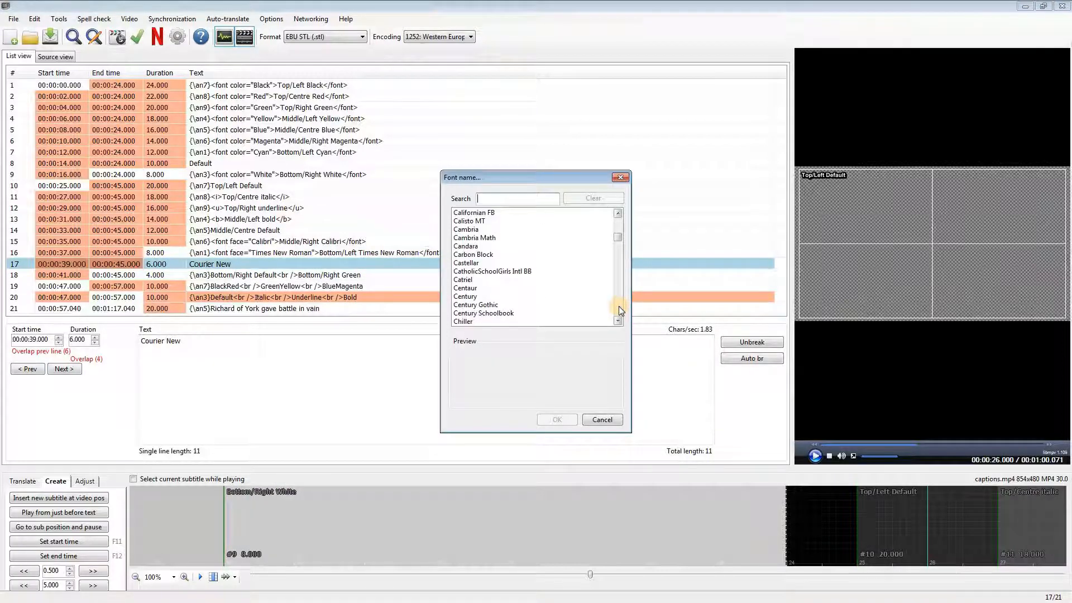
click(618, 306)
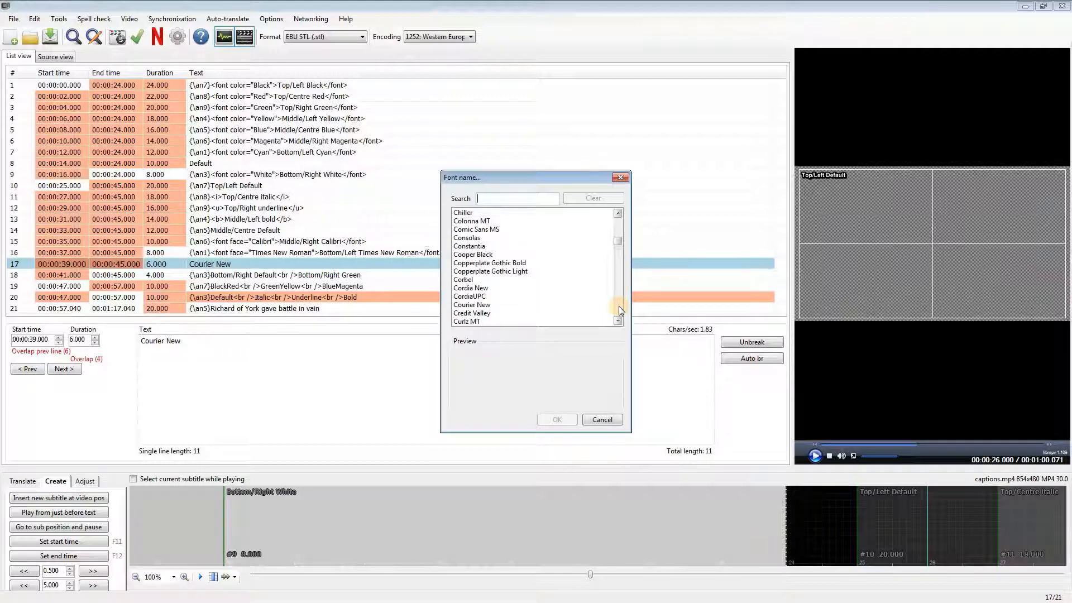
click(487, 304)
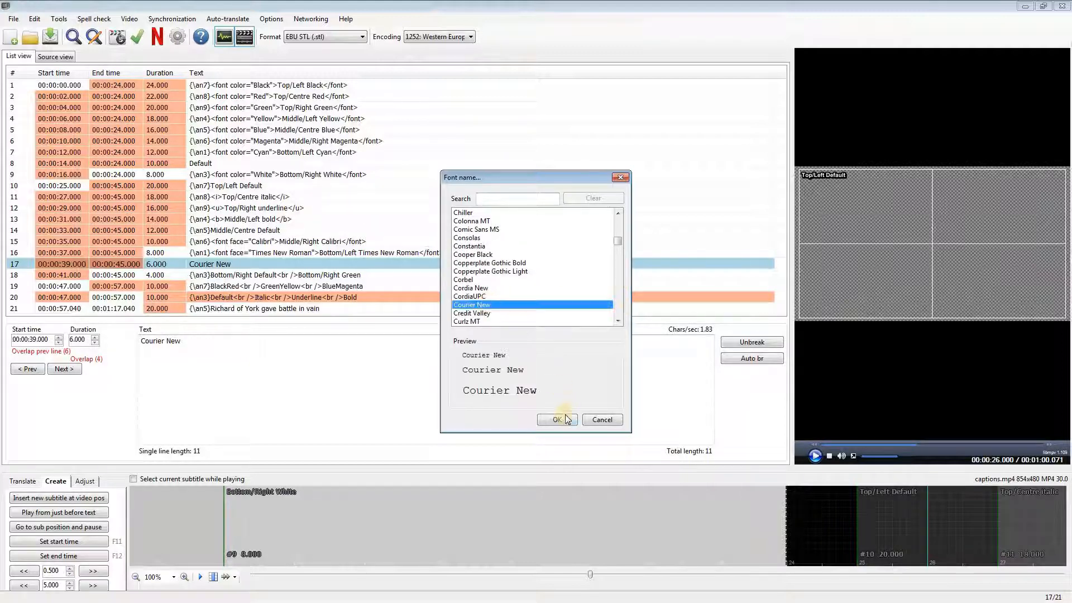
click(558, 420)
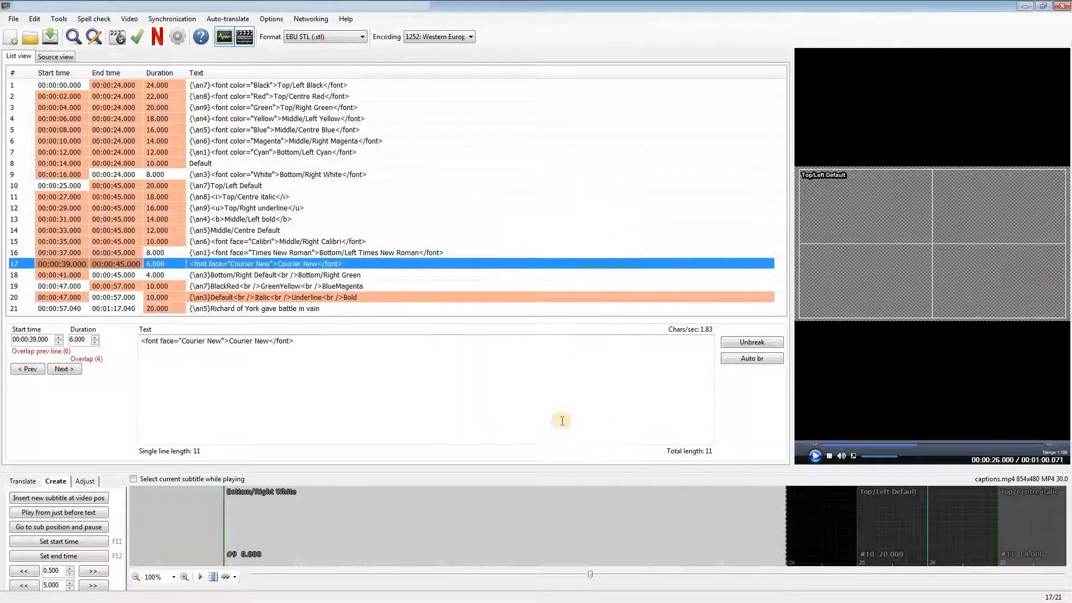
Step: Colour only the "Bottom/Right Green" row of subtitle line 18 green, and play then pause the video preview to check it
click(350, 275)
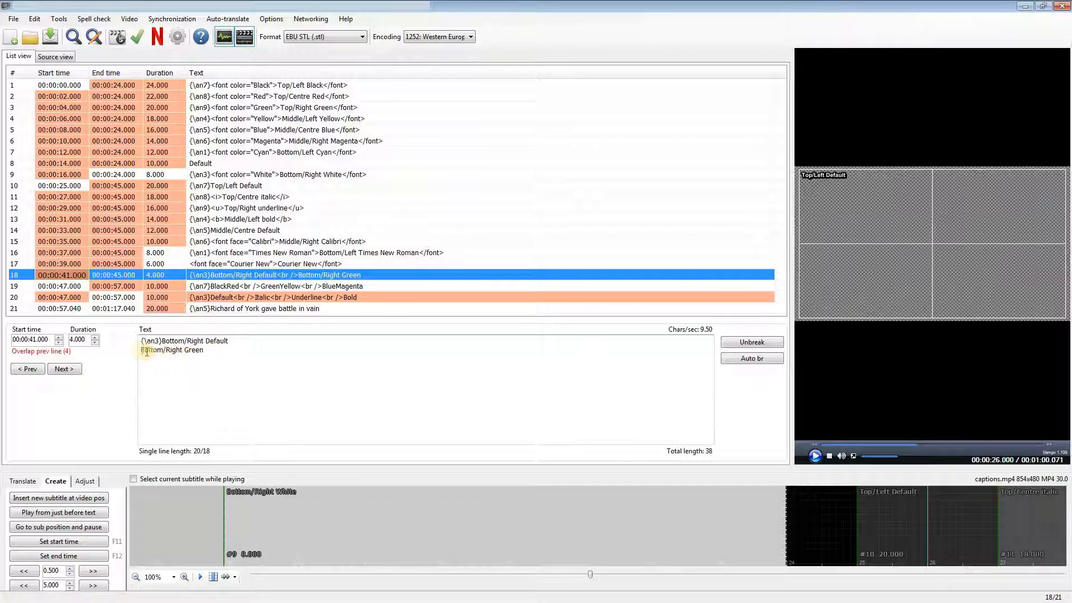
drag(142, 349, 194, 351)
right_click(194, 350)
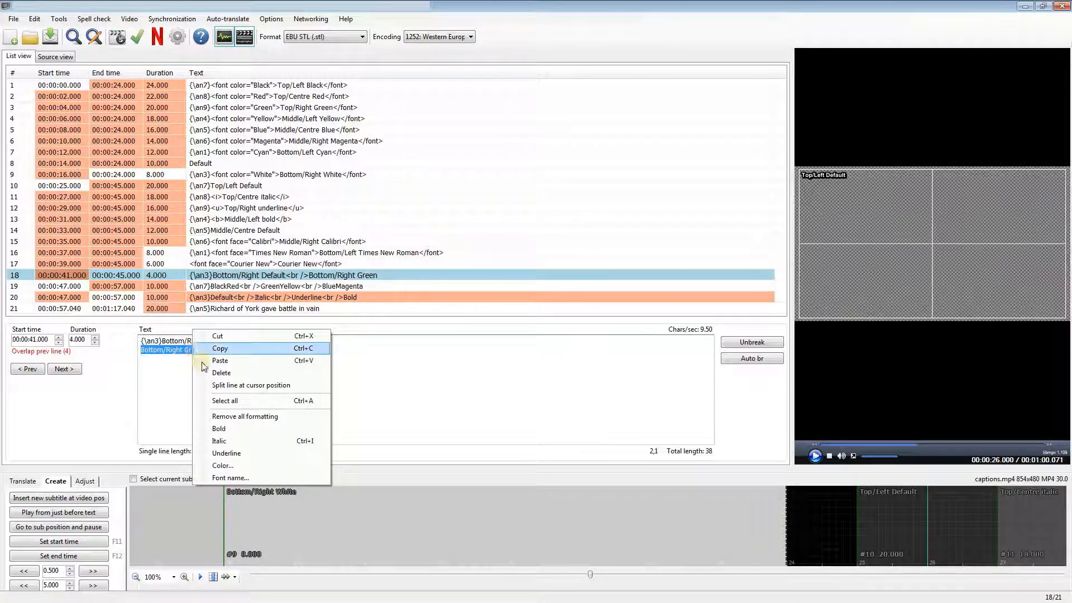
click(226, 467)
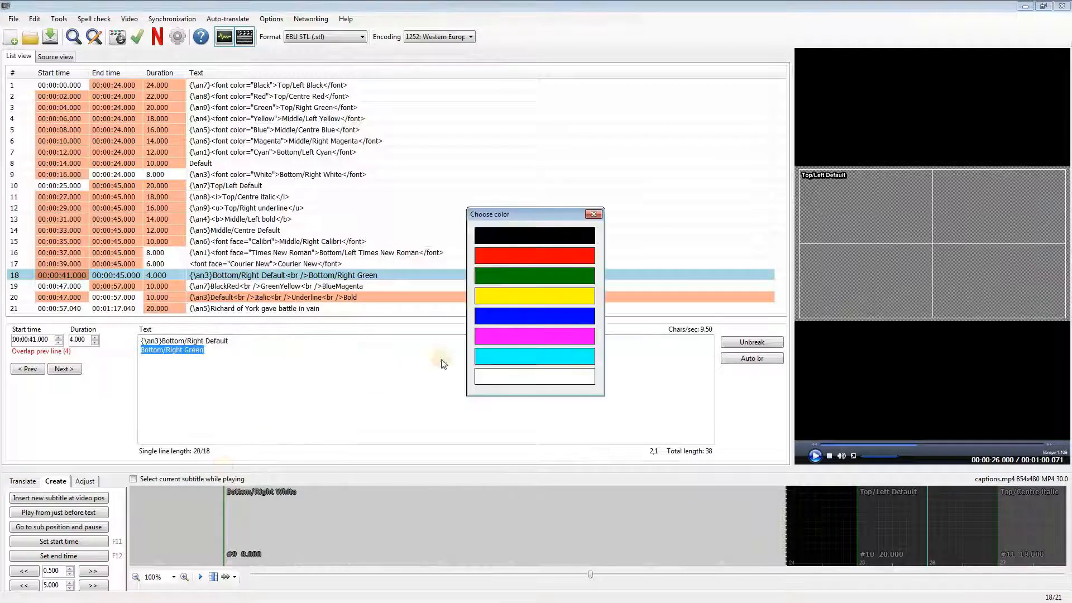
click(535, 275)
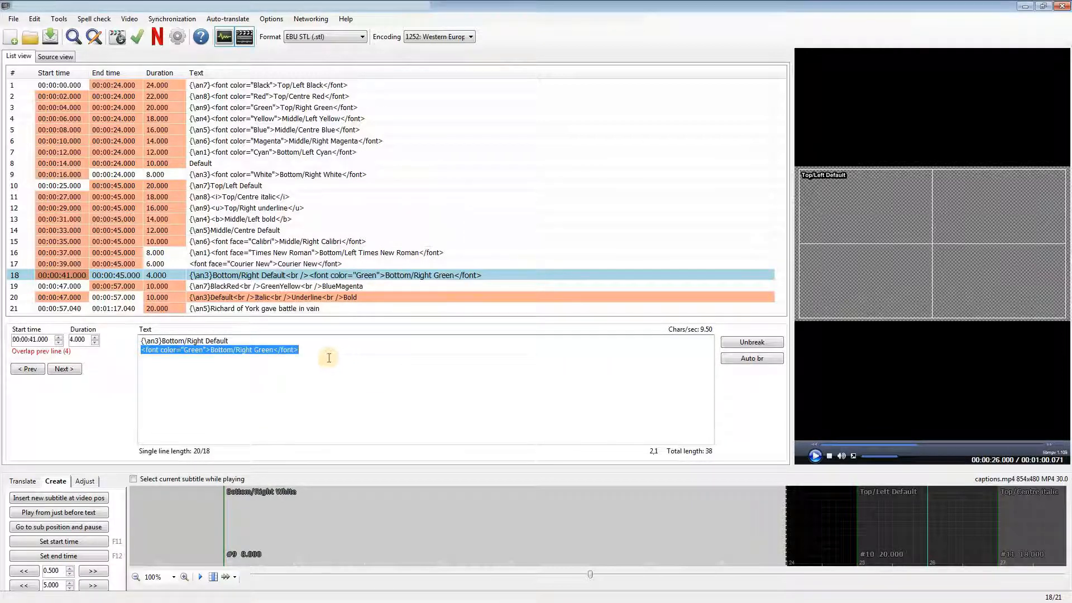
click(298, 351)
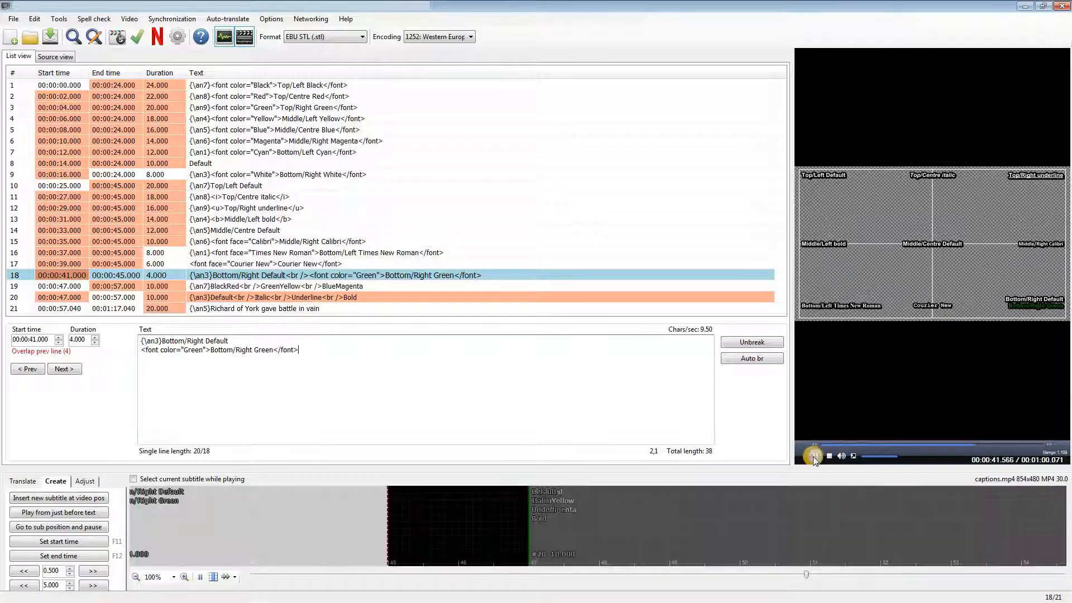
click(815, 455)
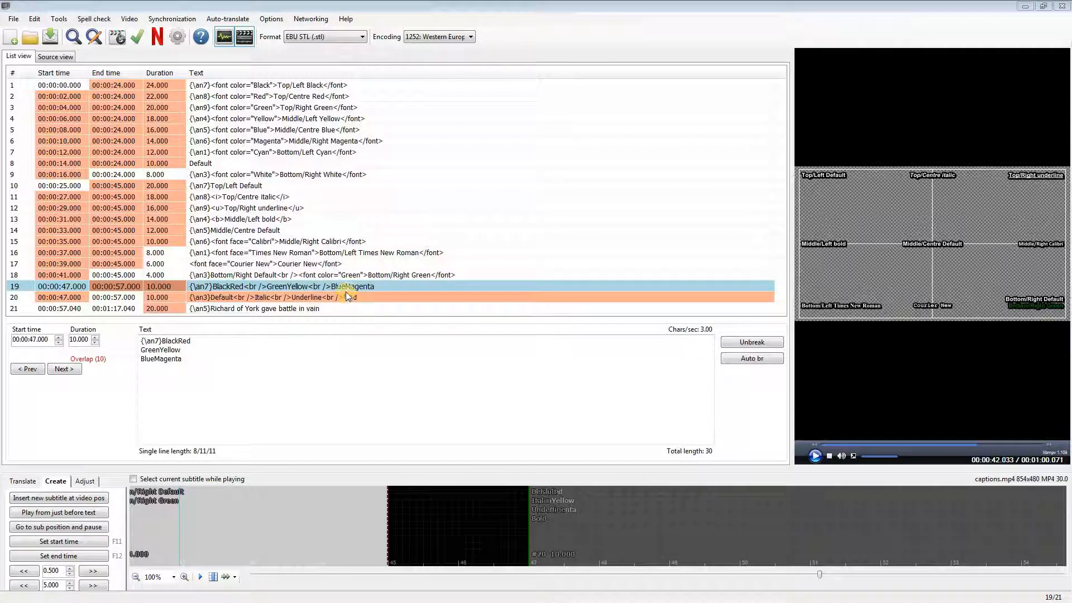
Step: In the first row of subtitle line 19, colour the word "Black" black and the word "Red" red
click(343, 283)
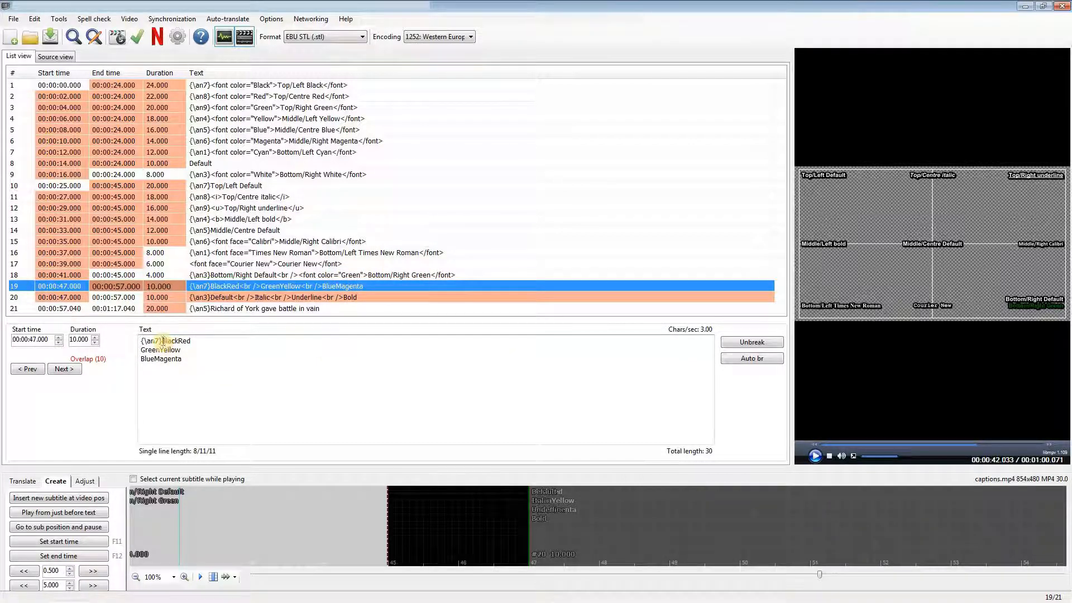
drag(162, 340, 177, 341)
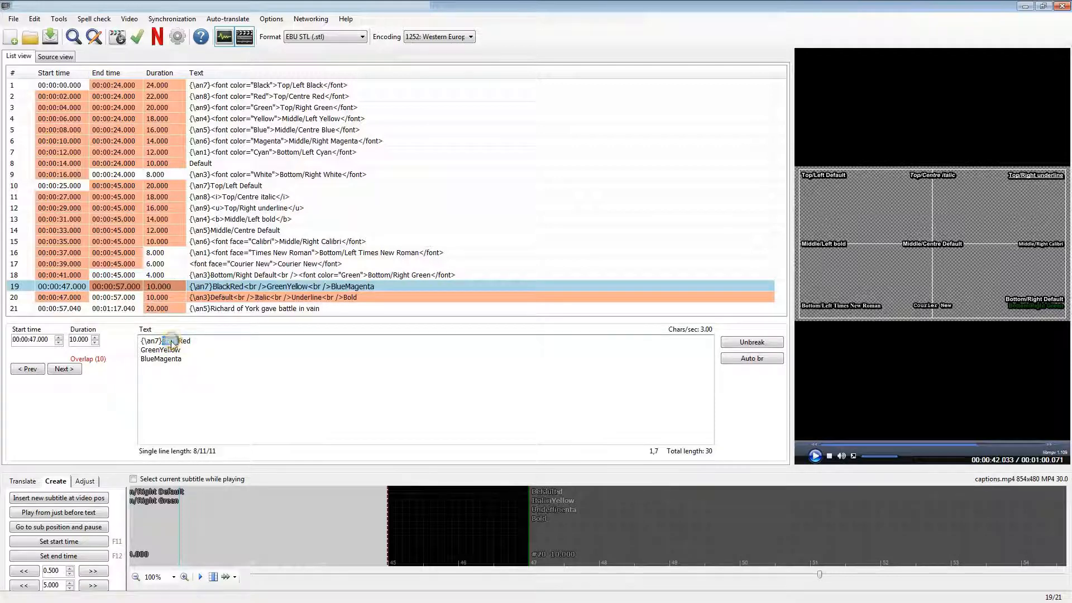
right_click(173, 341)
click(210, 477)
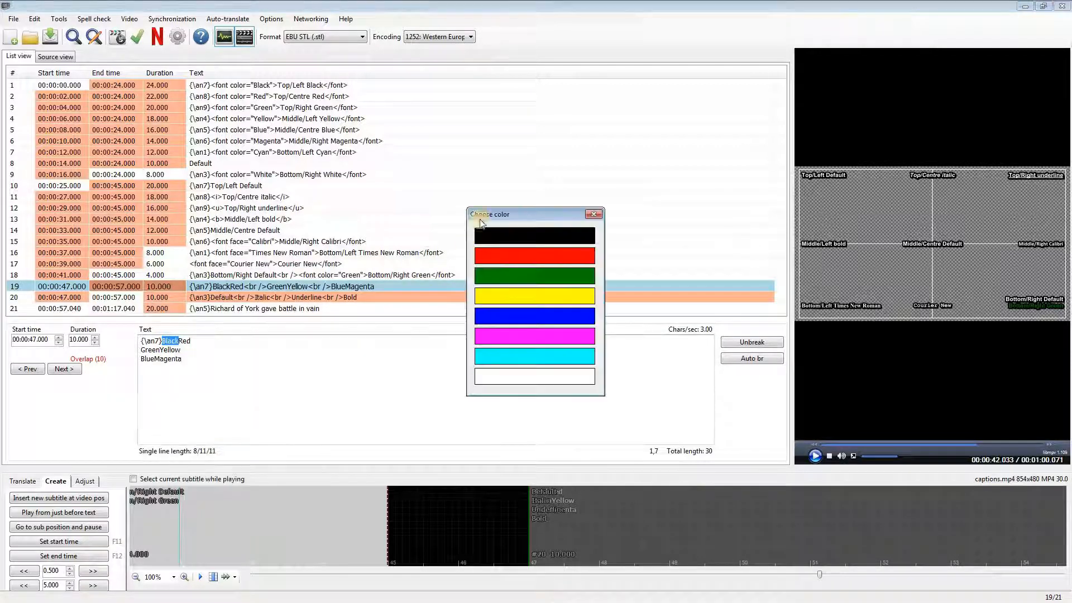
click(497, 229)
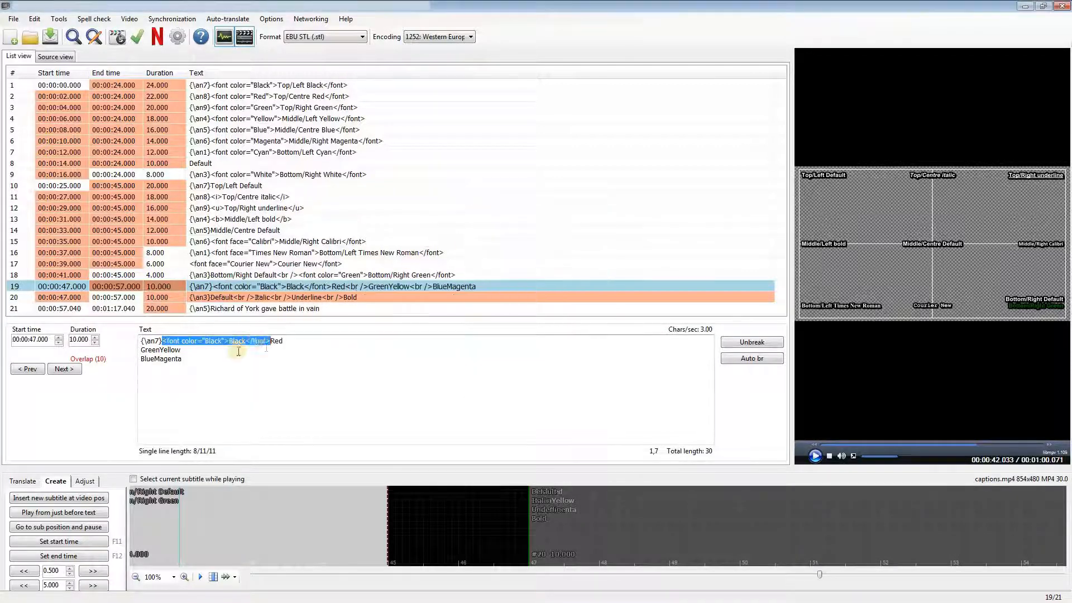
double_click(276, 341)
right_click(277, 341)
click(314, 463)
click(517, 266)
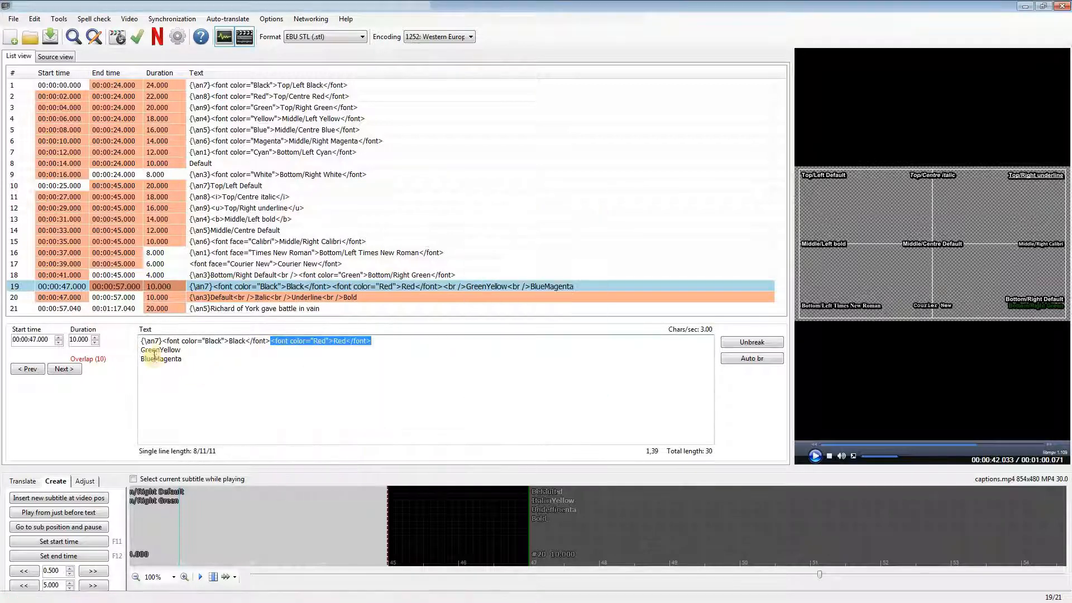
Step: In the second row of subtitle line 19, colour the word "Green" green and the word "Yellow" yellow
right_click(146, 350)
click(146, 350)
drag(141, 350, 161, 350)
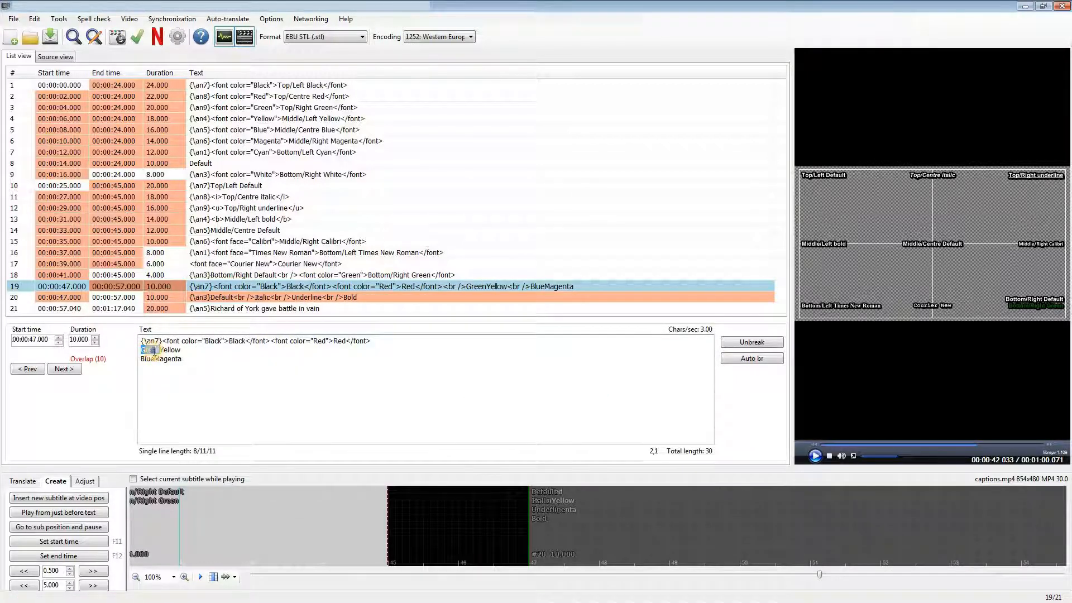
right_click(153, 351)
click(197, 487)
click(516, 277)
click(255, 349)
double_click(262, 350)
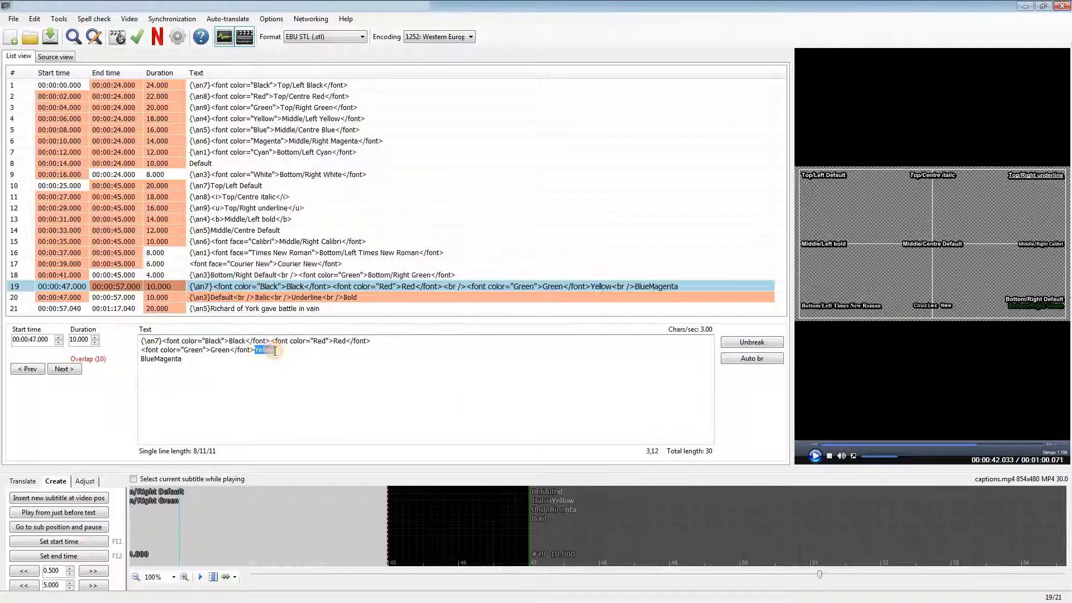
right_click(264, 350)
click(302, 486)
click(517, 289)
Step: In the third row of subtitle line 19, colour the word "Blue" blue and the word "Magenta" magenta
drag(141, 359, 154, 358)
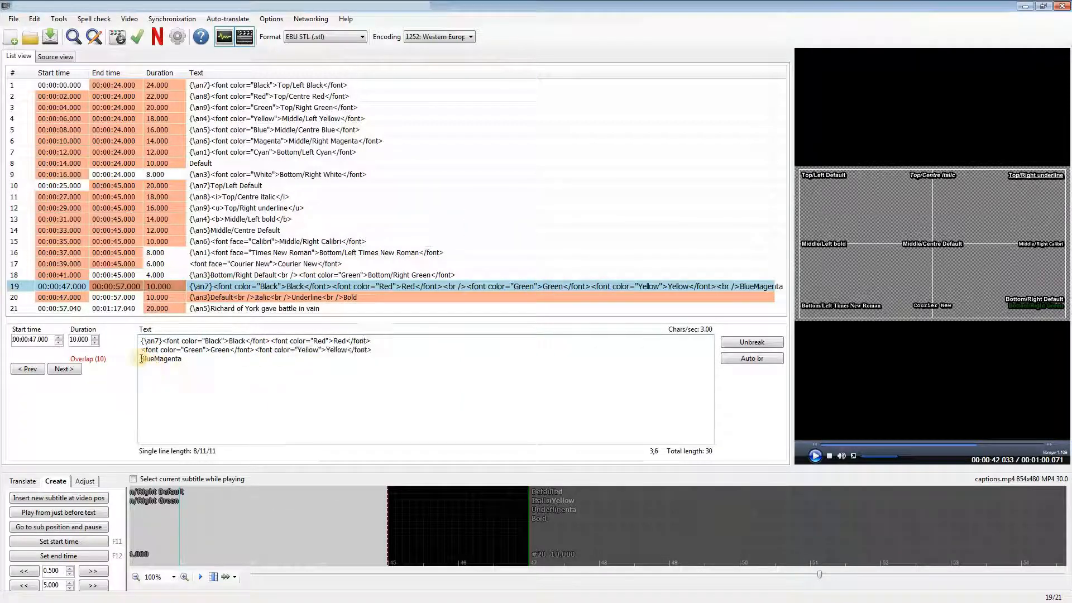
right_click(148, 360)
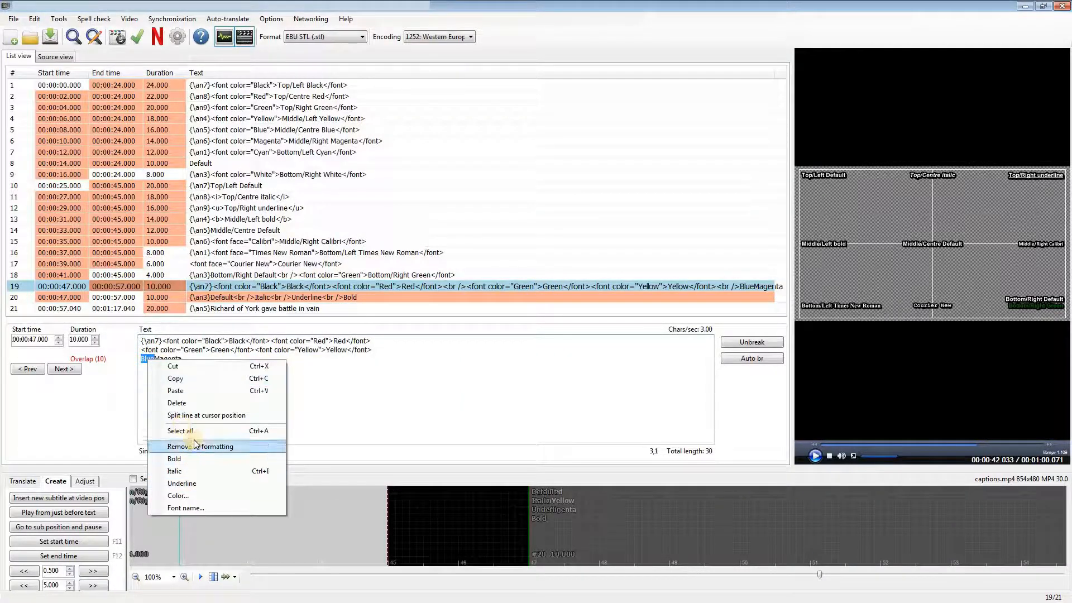
click(178, 495)
click(509, 311)
click(248, 359)
double_click(248, 359)
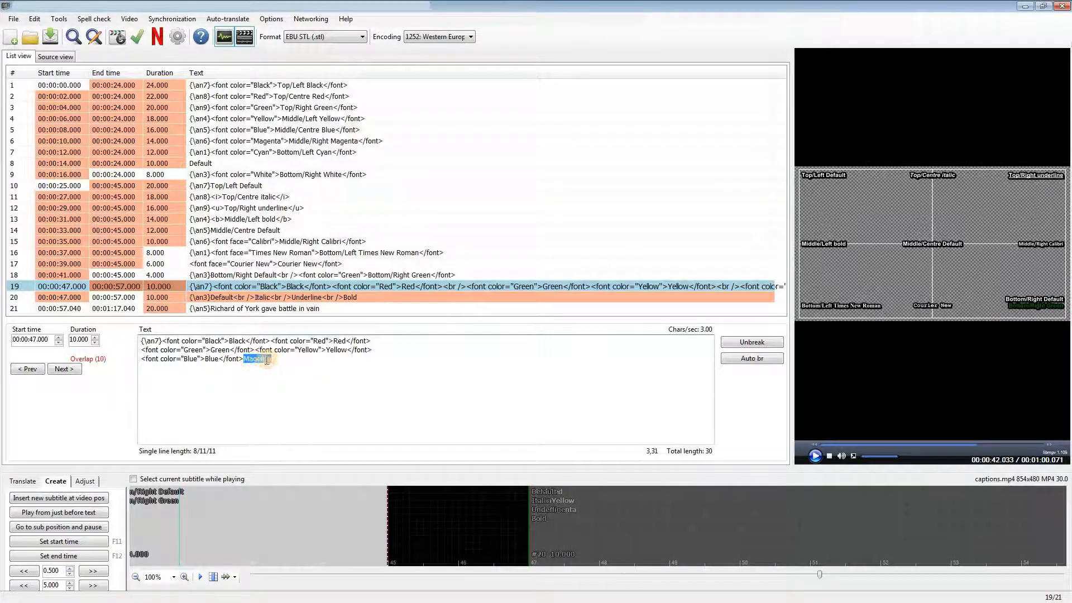
right_click(258, 357)
click(290, 492)
click(528, 334)
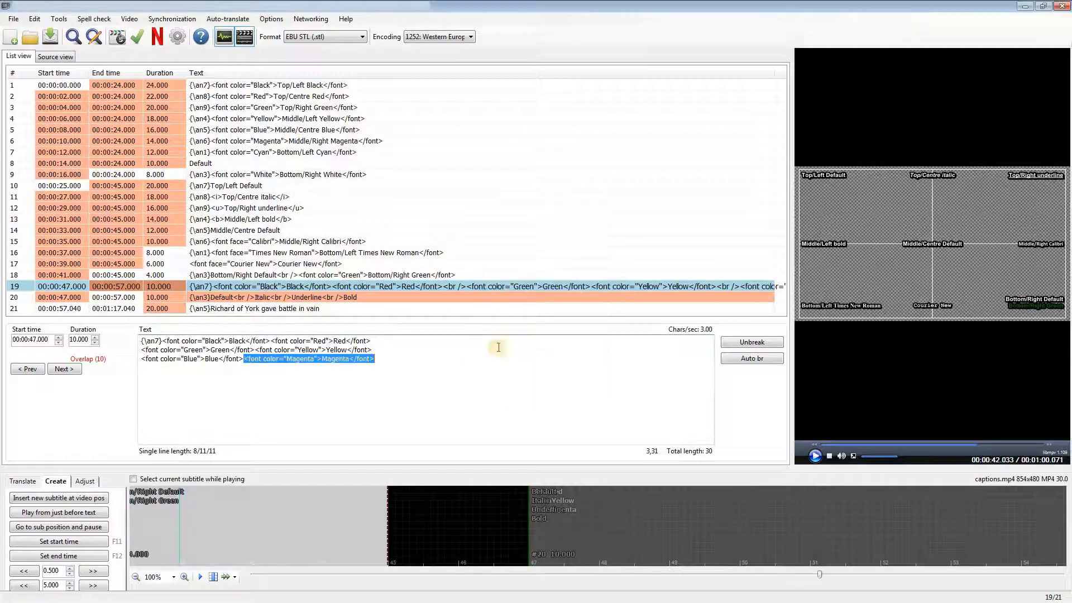
click(389, 380)
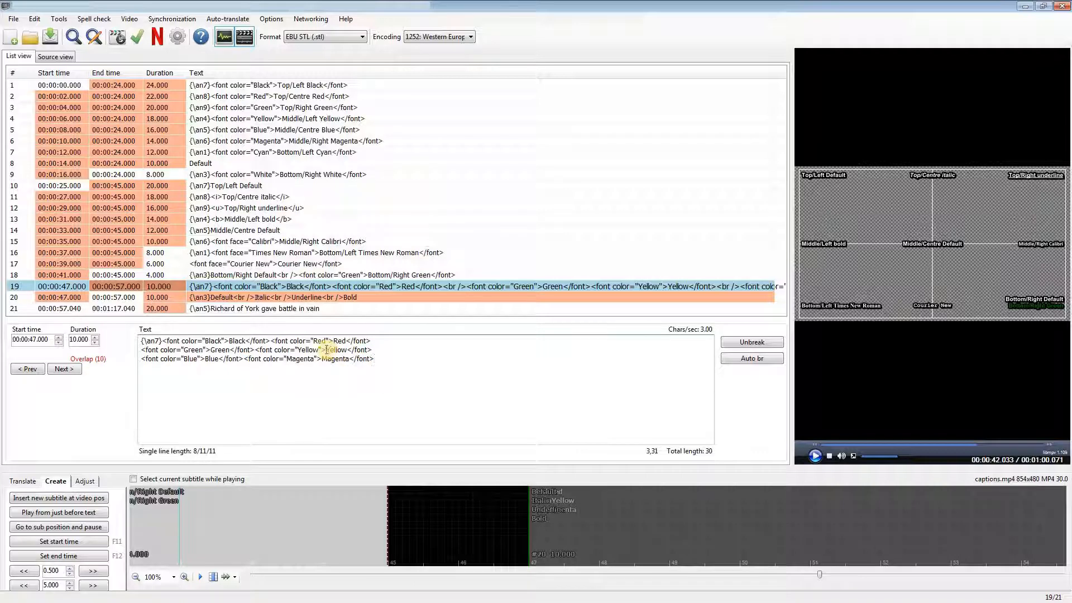
Step: Underline only the word "Yellow" inside its colour tags in subtitle line 19
double_click(335, 350)
right_click(340, 351)
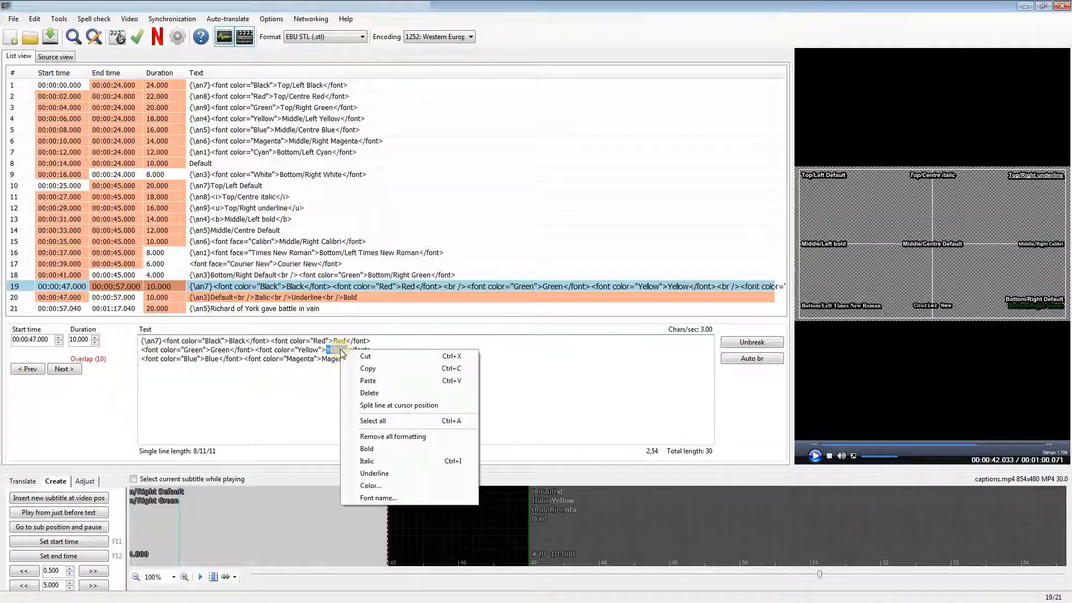
click(383, 472)
click(321, 410)
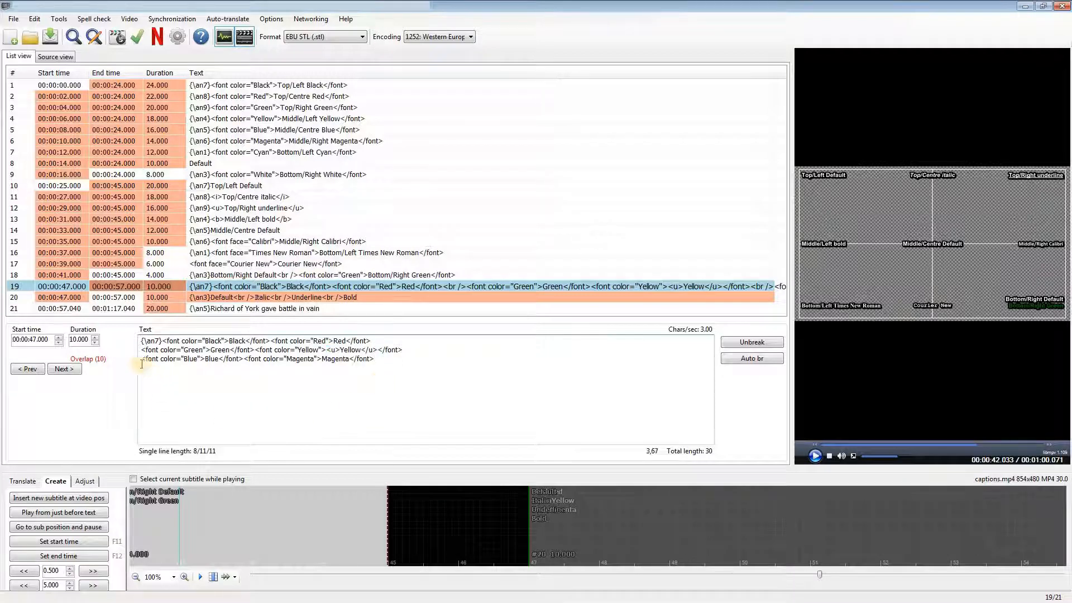
Step: Italicise the word "Blue" together with its surrounding colour tags in subtitle line 19
drag(140, 358, 241, 358)
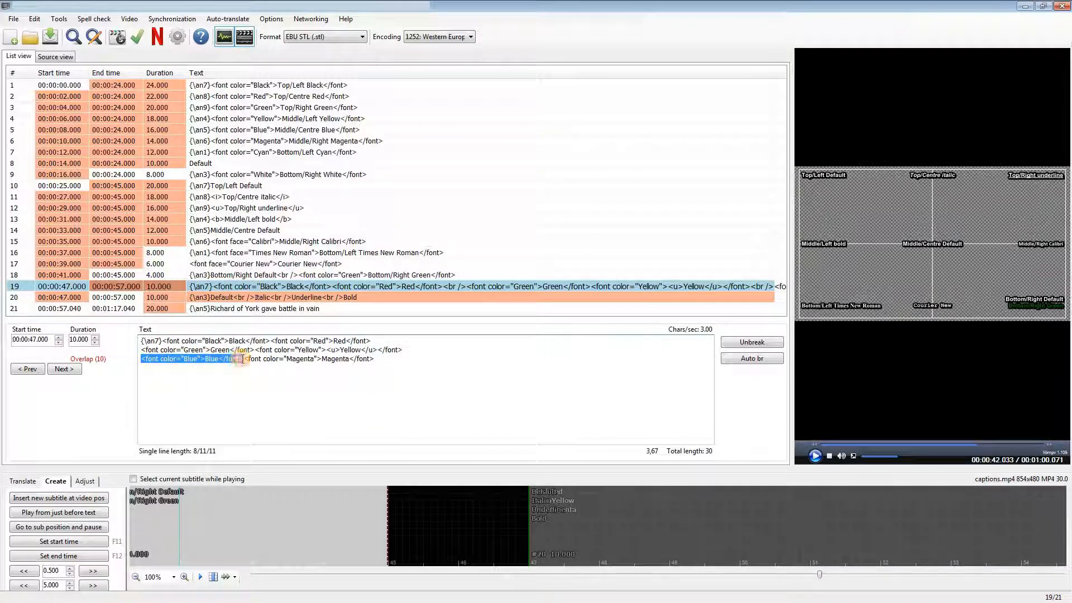
right_click(193, 358)
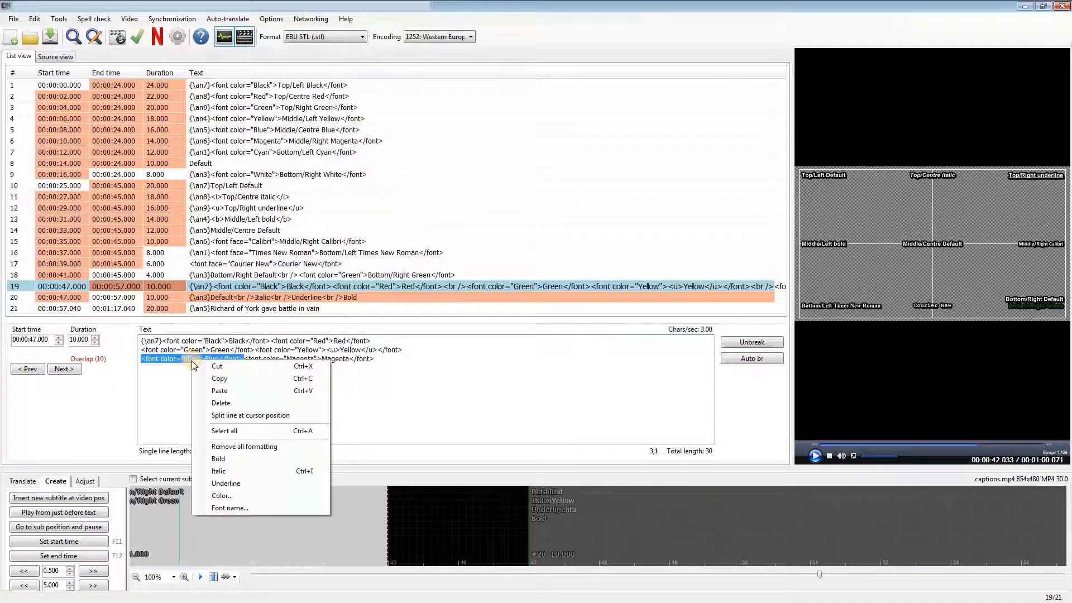
click(245, 467)
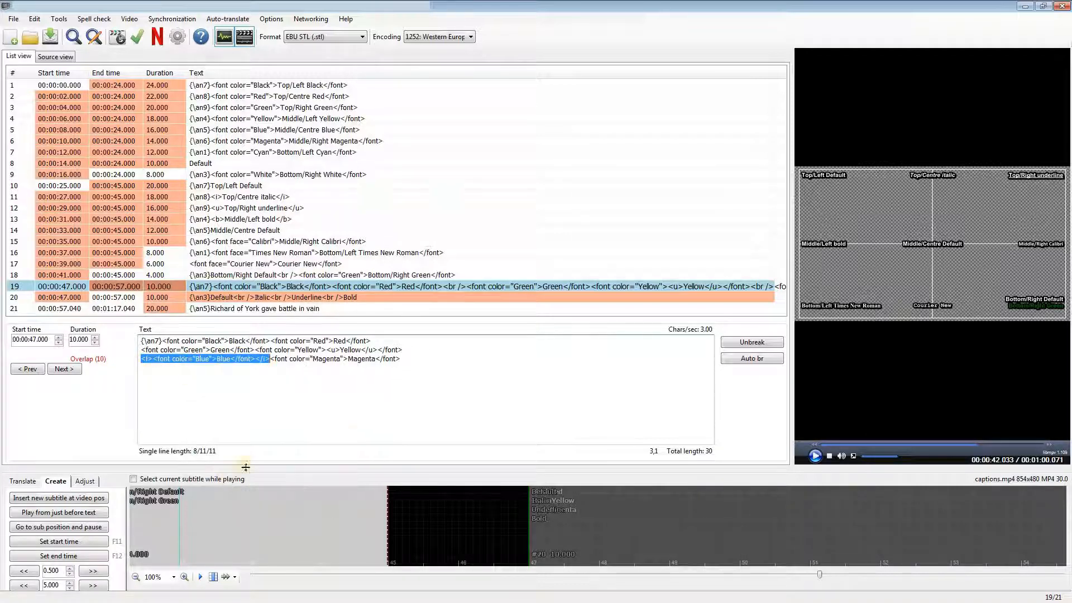
click(396, 405)
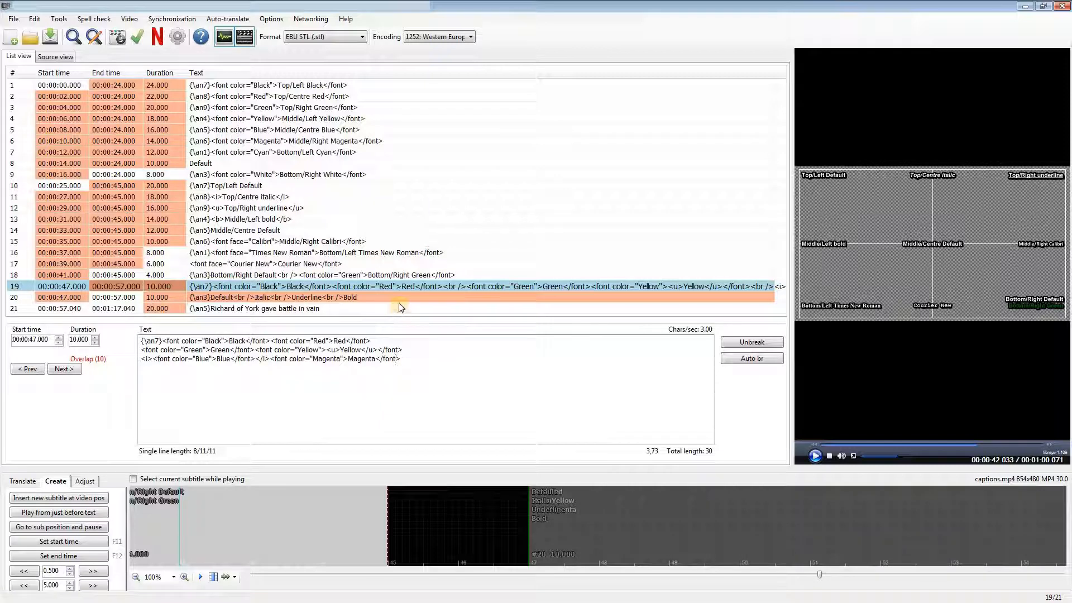
Step: In subtitle line 20, make the "Italic" row italic and underline the "Underline" row
click(370, 297)
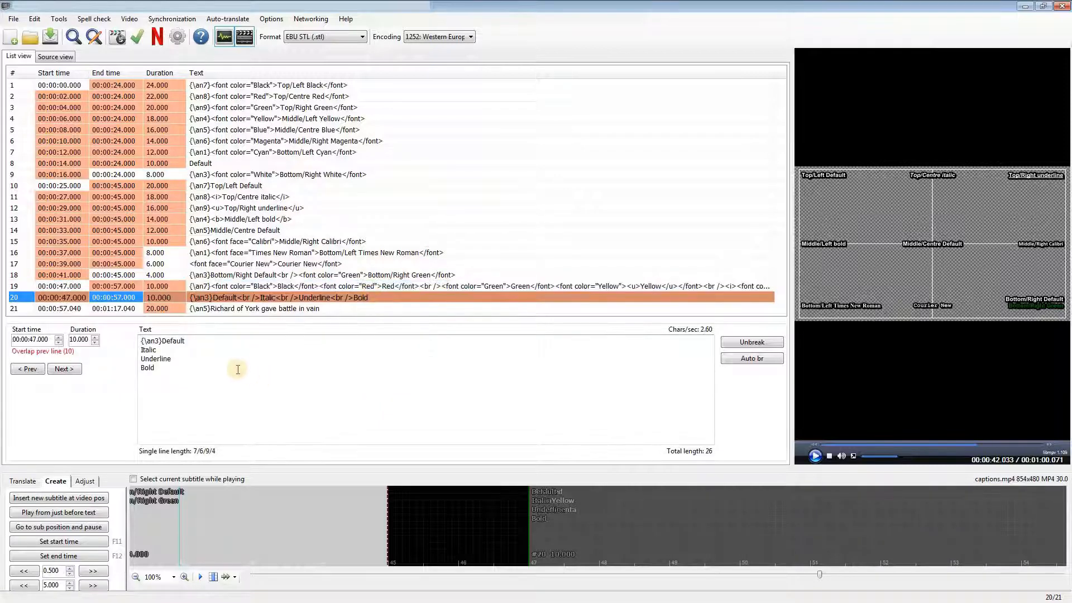
drag(141, 350, 153, 351)
right_click(148, 349)
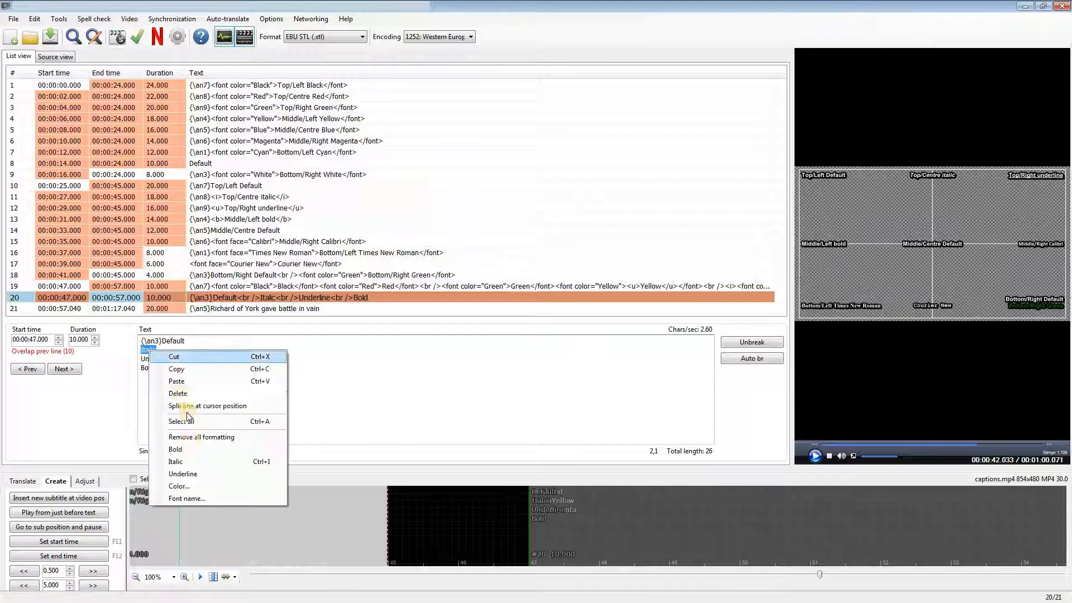
click(184, 460)
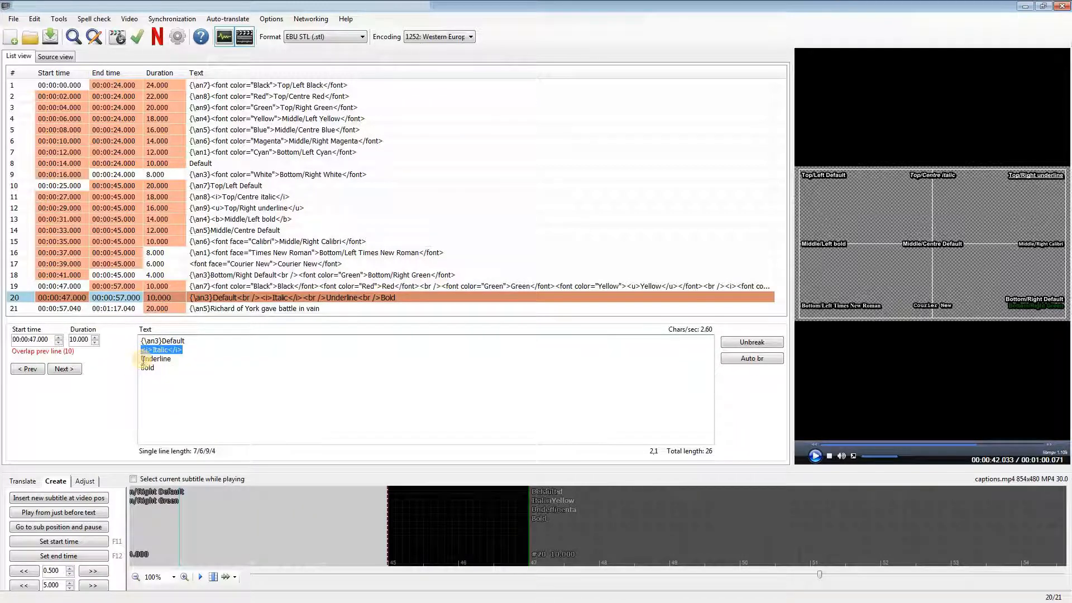
double_click(157, 360)
right_click(157, 359)
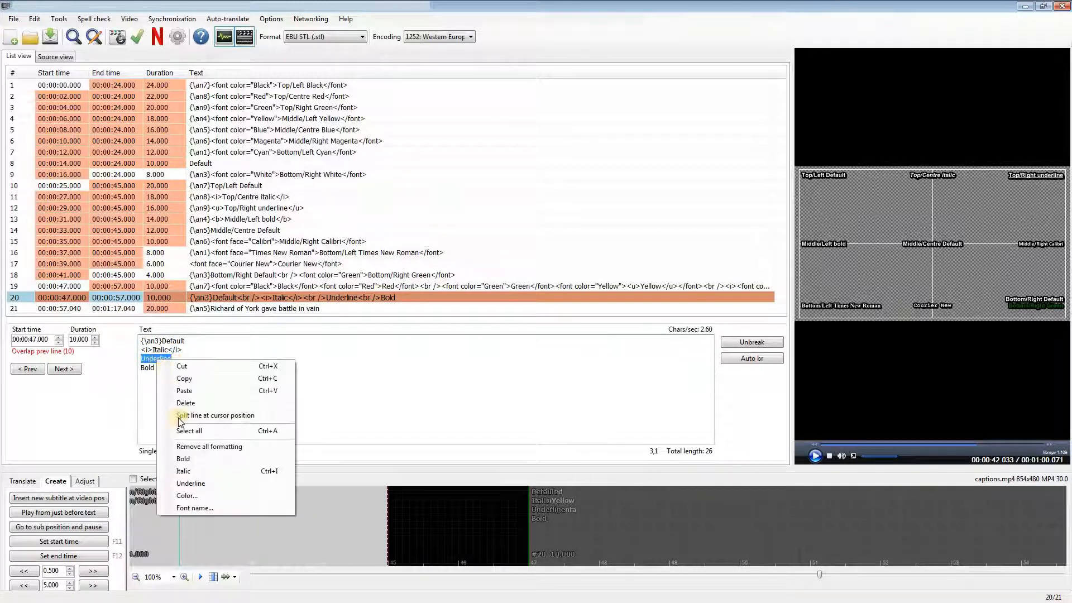
click(184, 473)
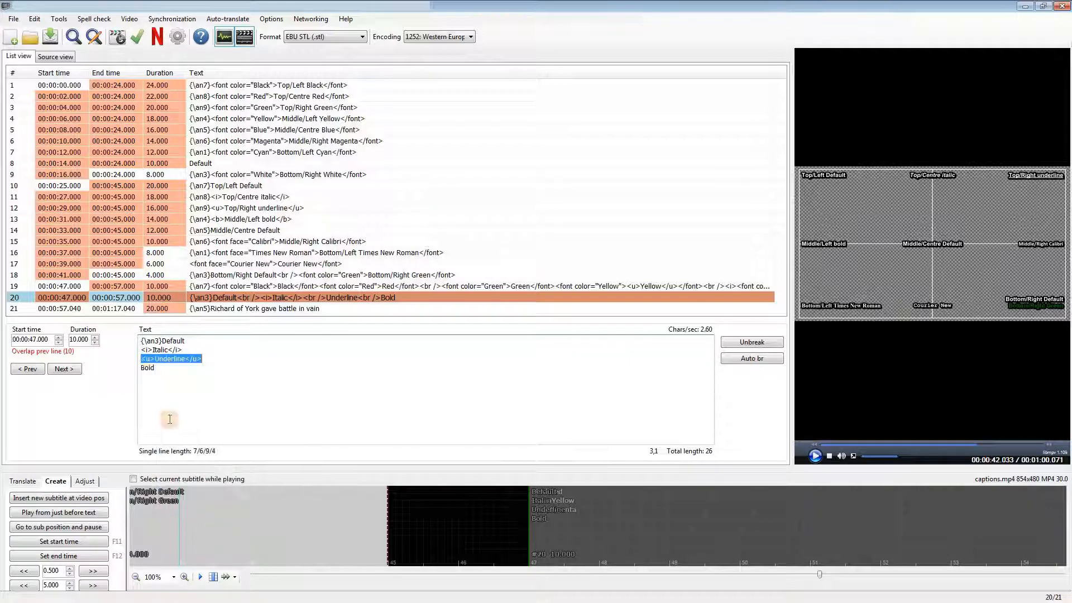
Step: Make the "Bold" row of subtitle line 20 bold
double_click(146, 368)
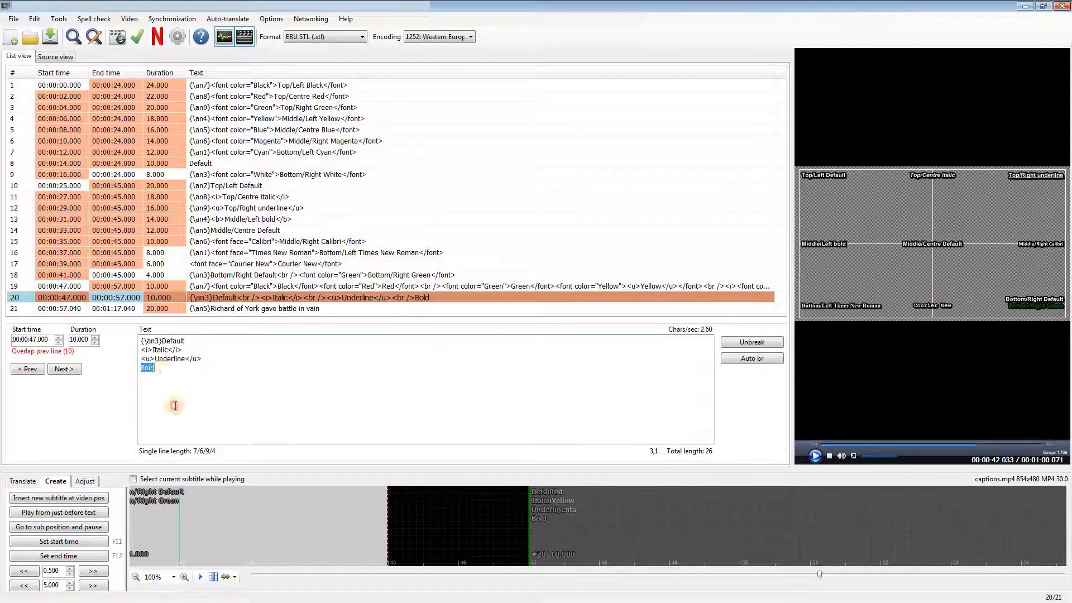
right_click(149, 369)
click(177, 464)
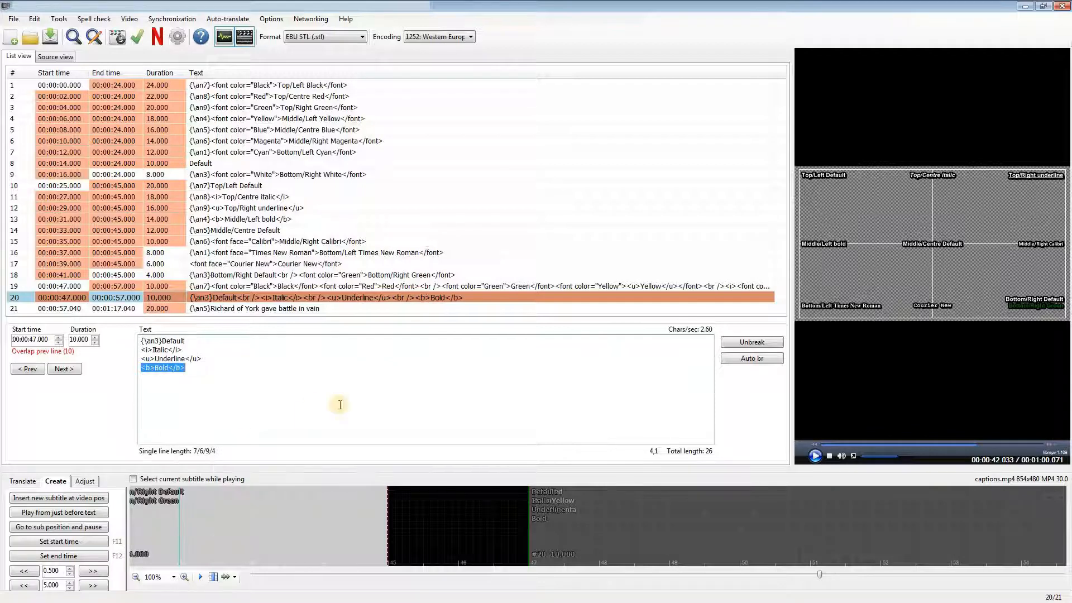
Step: Play the video preview to check the formatting of subtitle lines 19 and 20
click(423, 310)
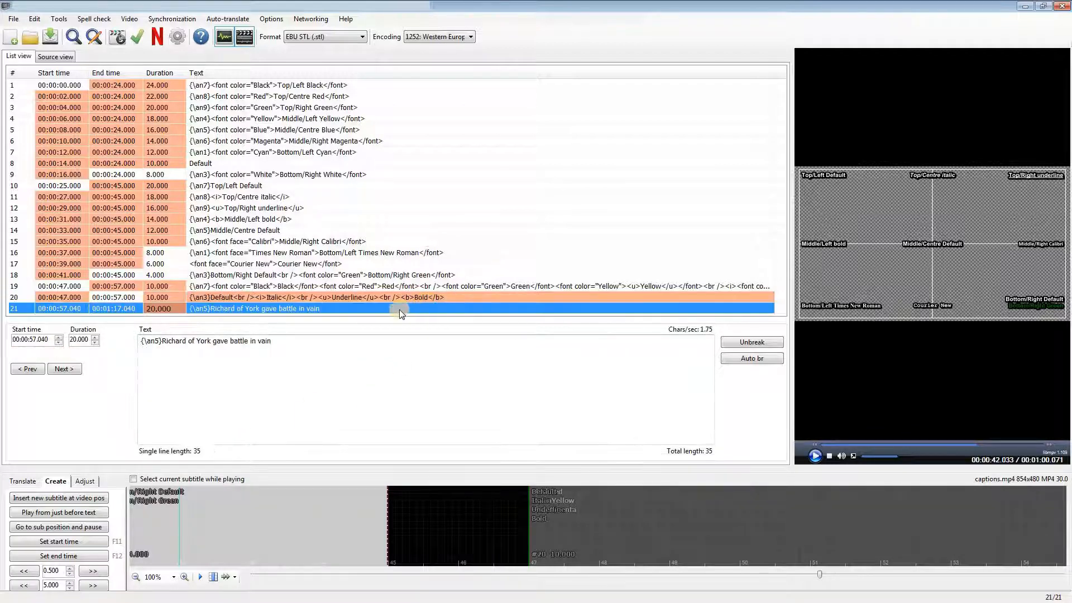
click(425, 287)
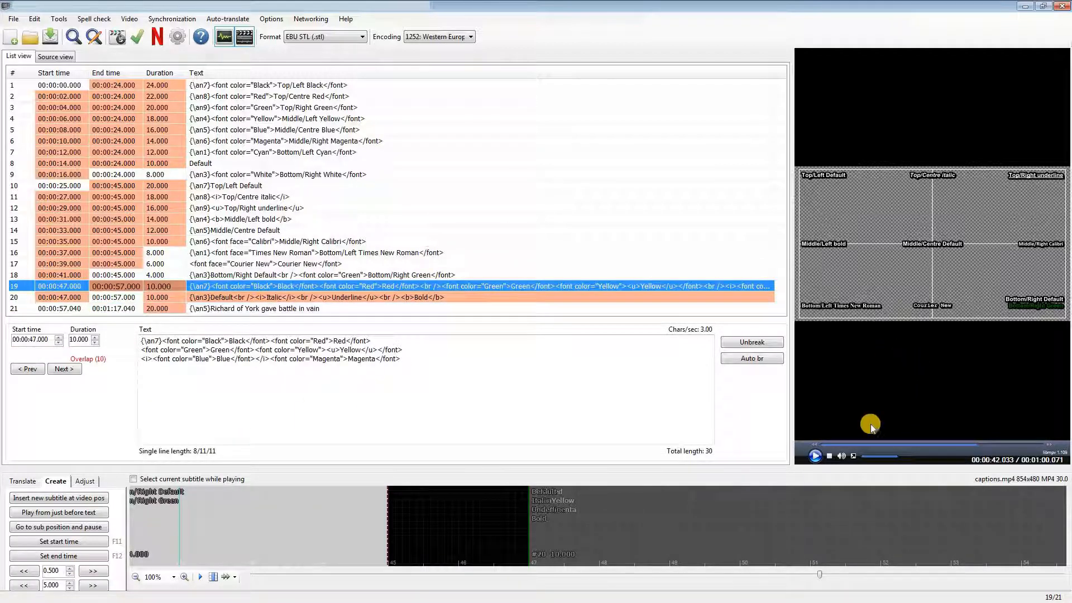
click(815, 456)
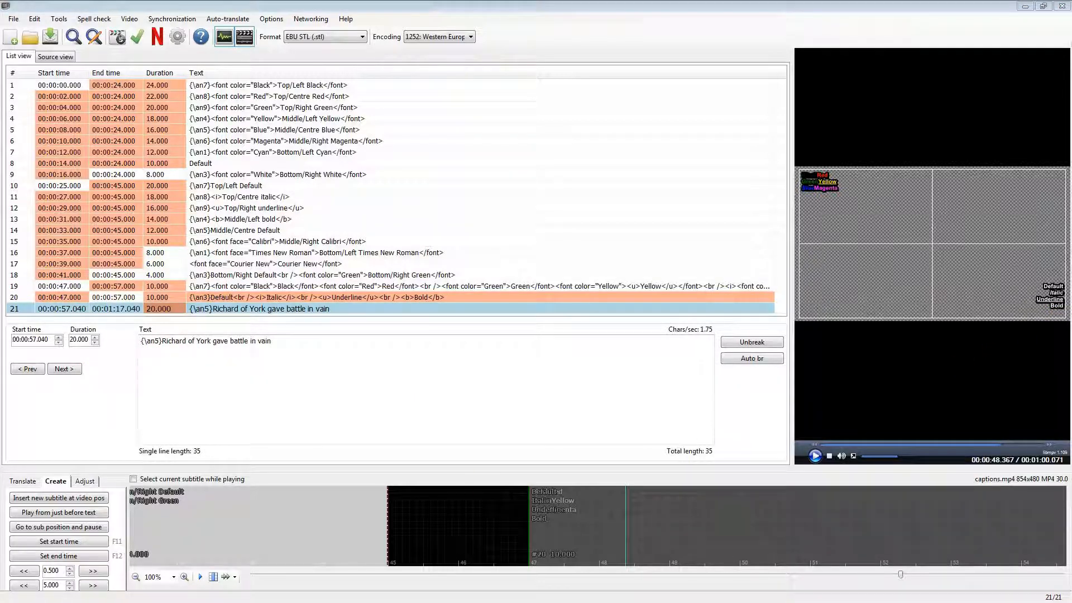
Step: Save the subtitles as captions.stl in EBU STL format, replacing the existing file
click(14, 20)
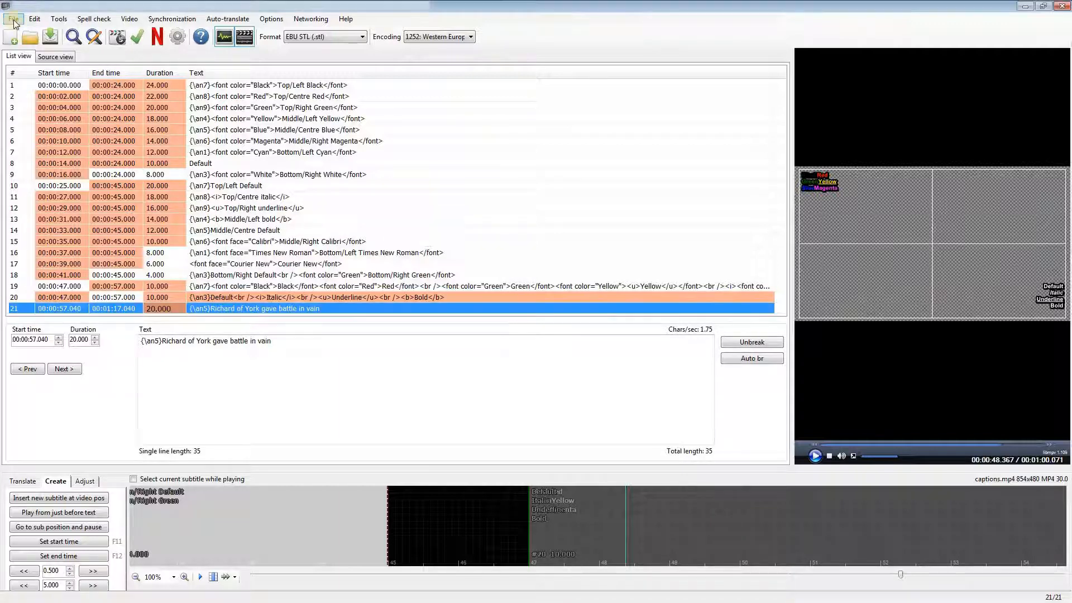
click(13, 19)
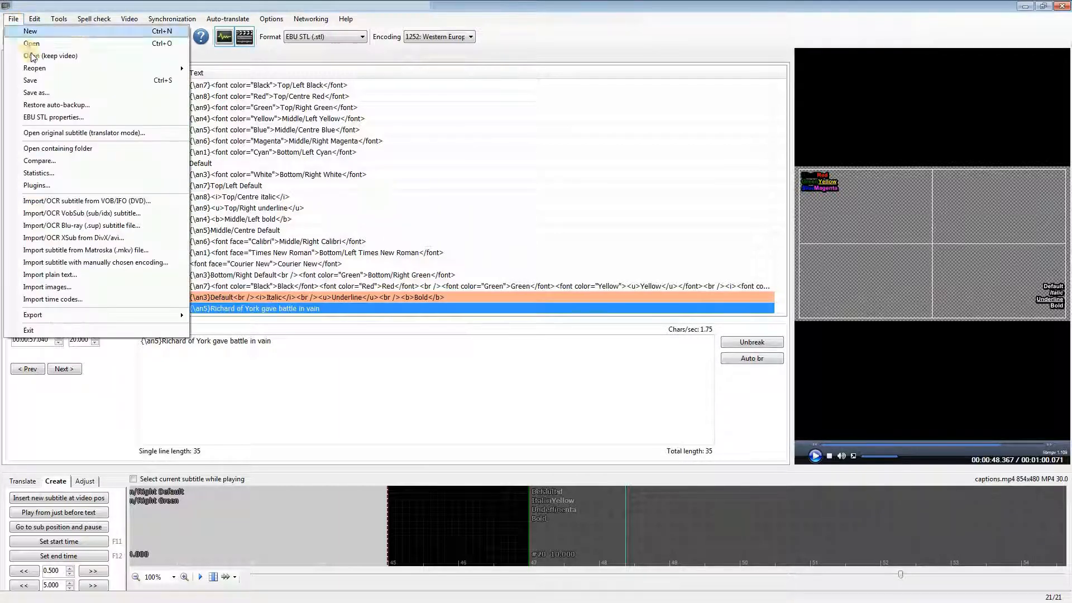
click(45, 94)
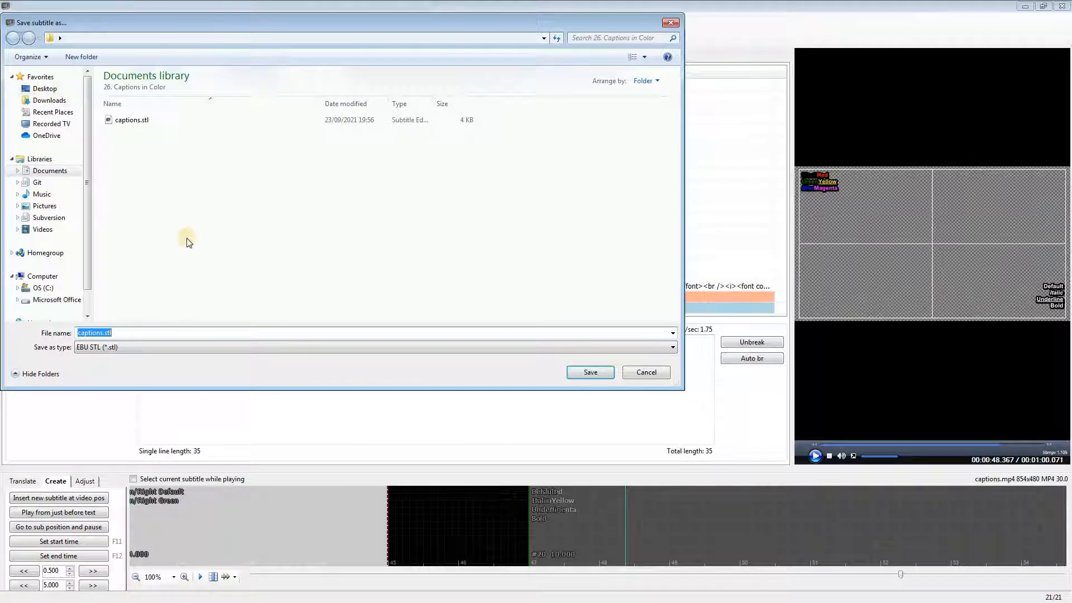
click(132, 120)
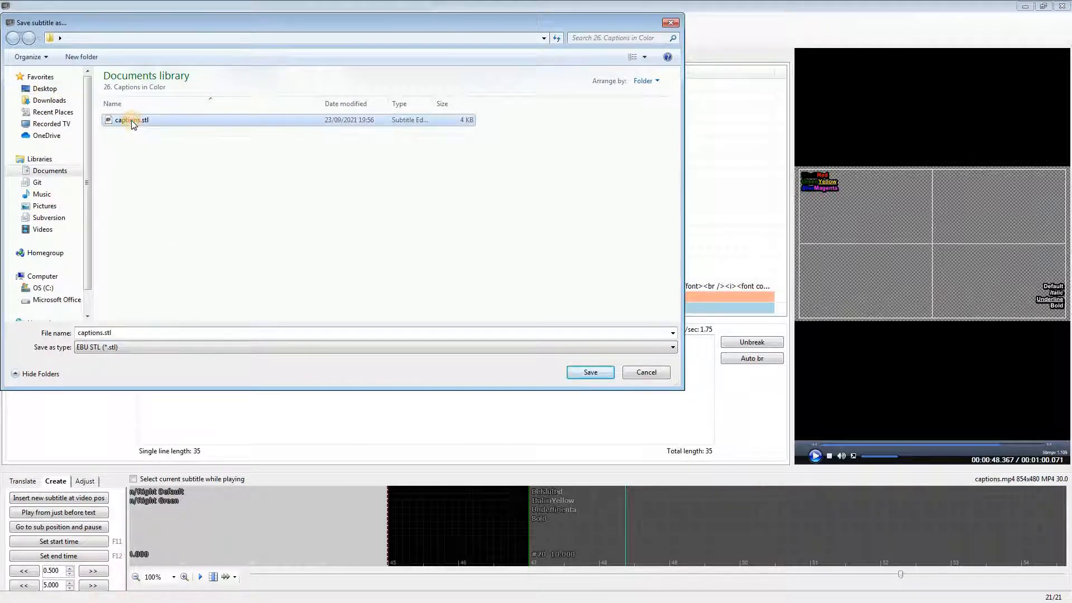
click(589, 373)
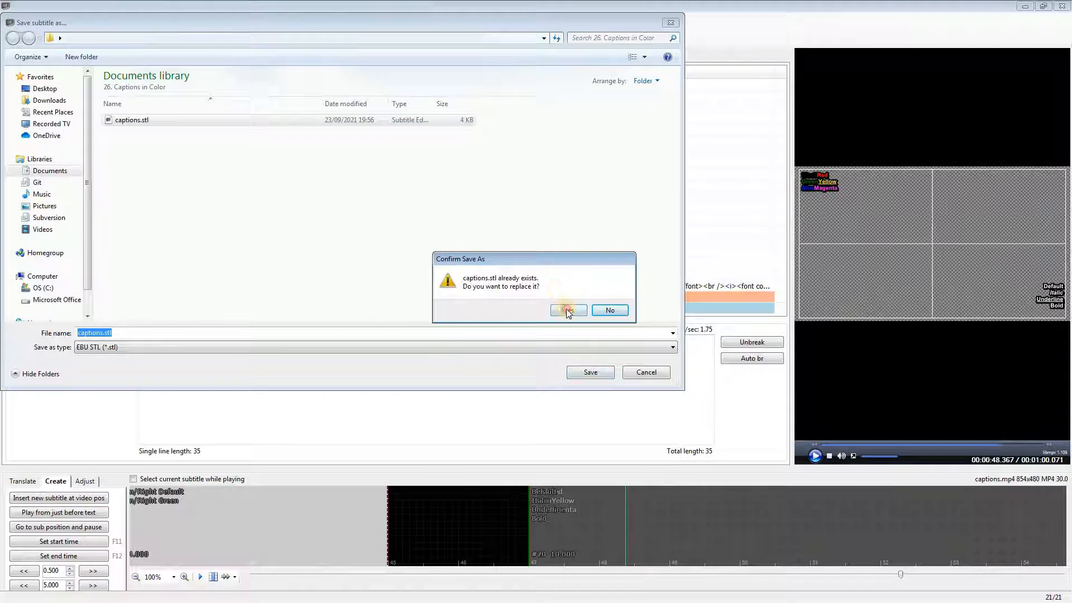
click(567, 310)
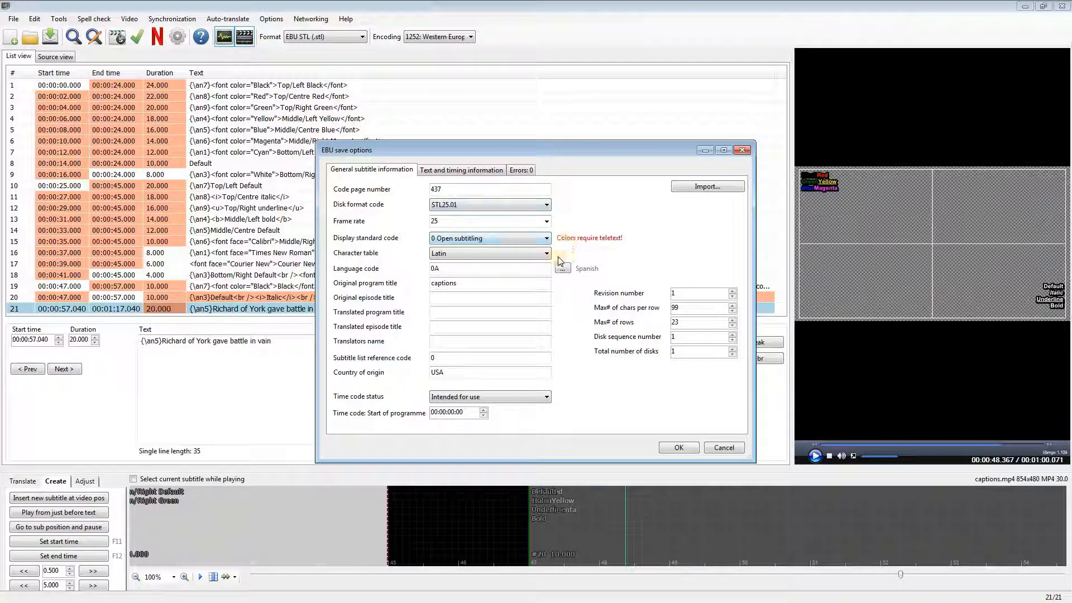
Step: Set the display standard code to 2 Level-2 teletext and accept the EBU save options
click(547, 239)
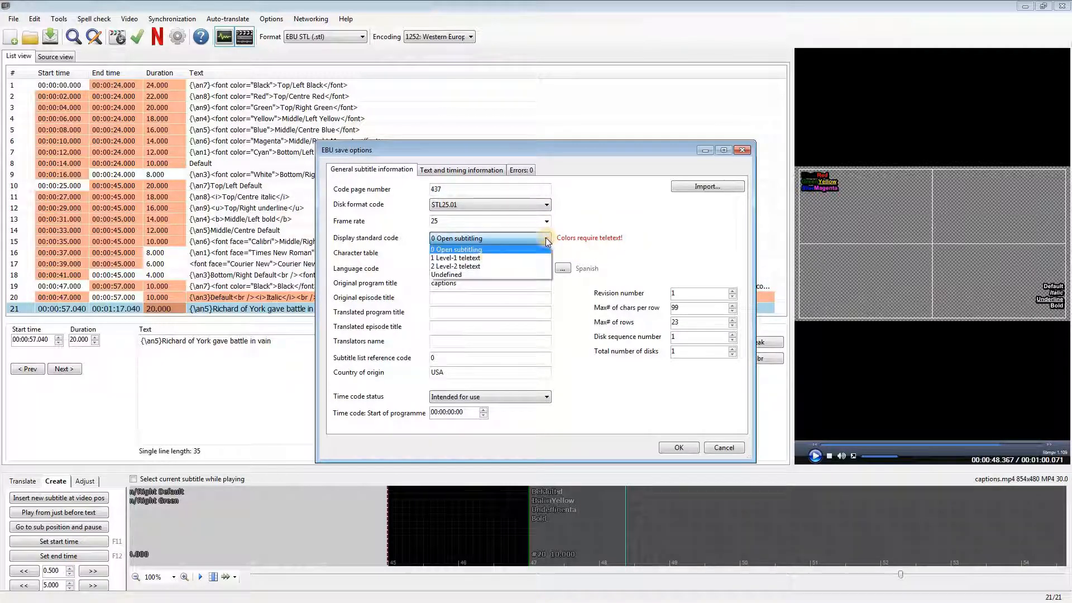
click(472, 265)
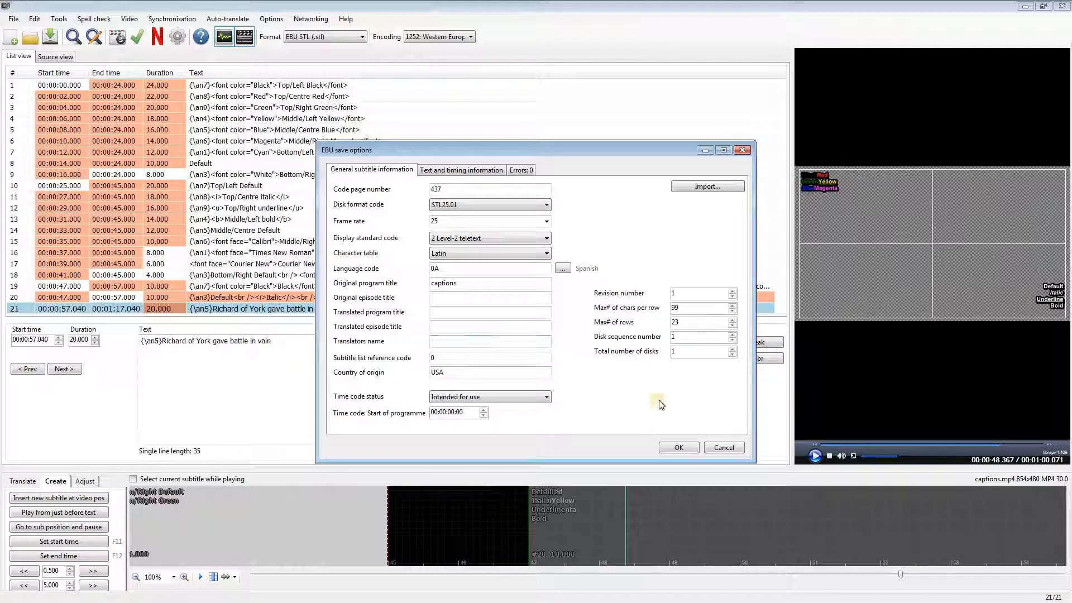
click(679, 446)
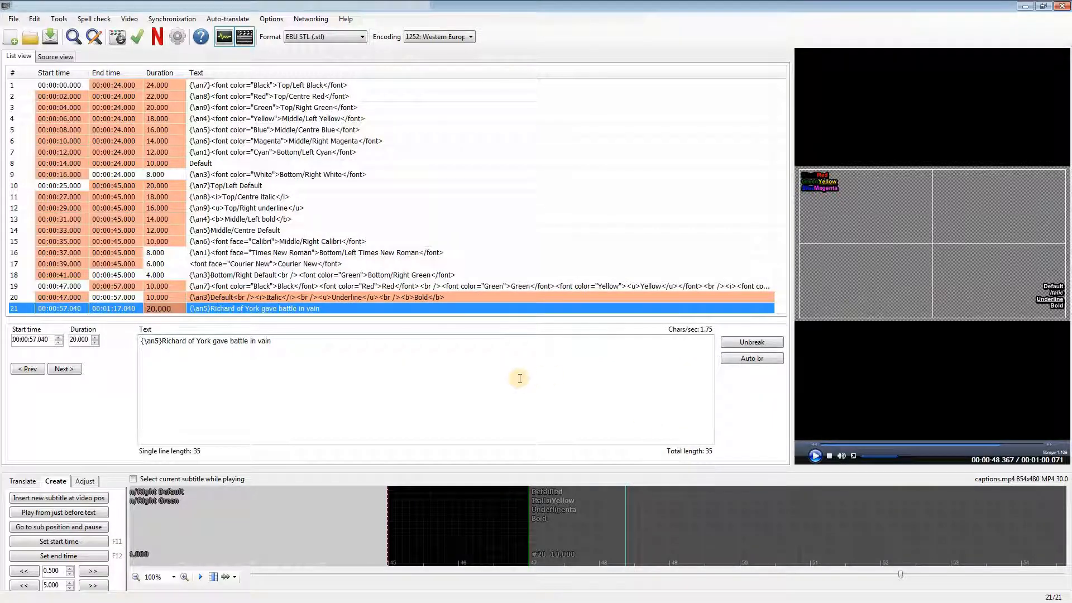
Step: Convert the subtitle format to SubRip (.srt)
click(363, 38)
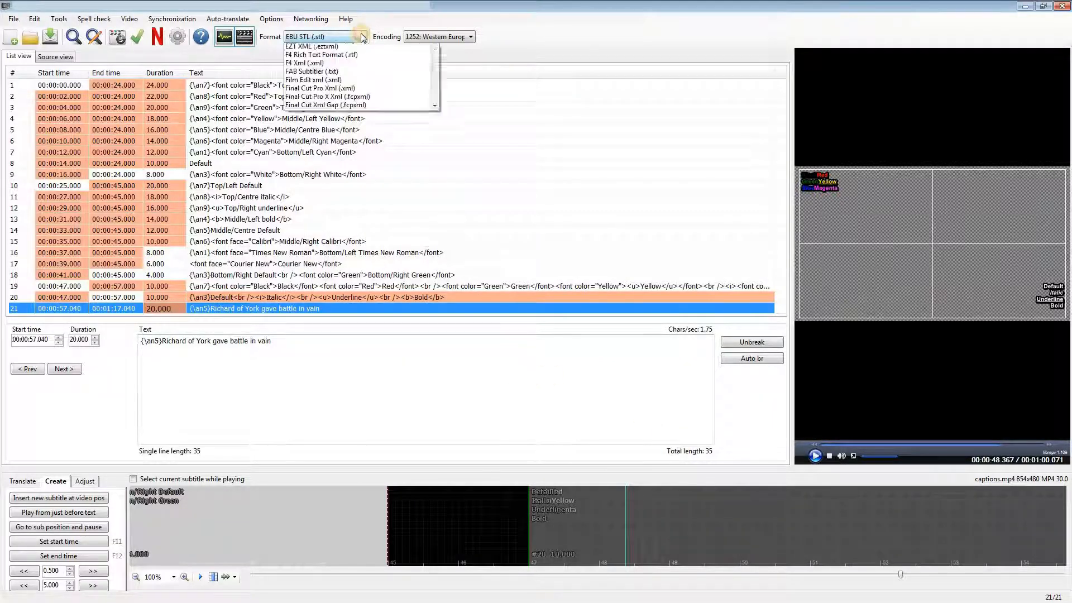
drag(437, 73, 436, 53)
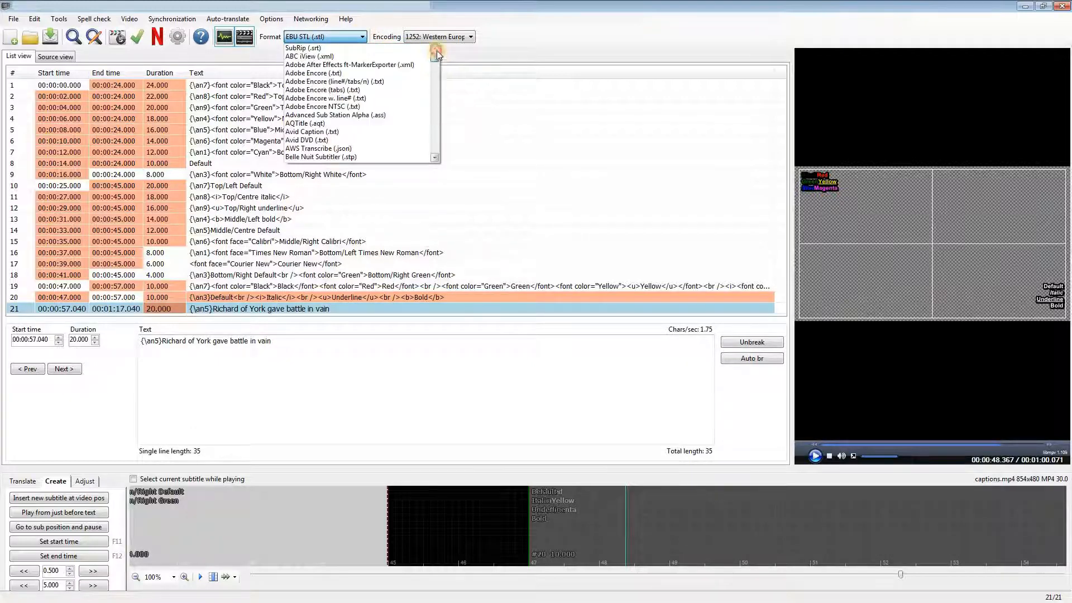
click(323, 48)
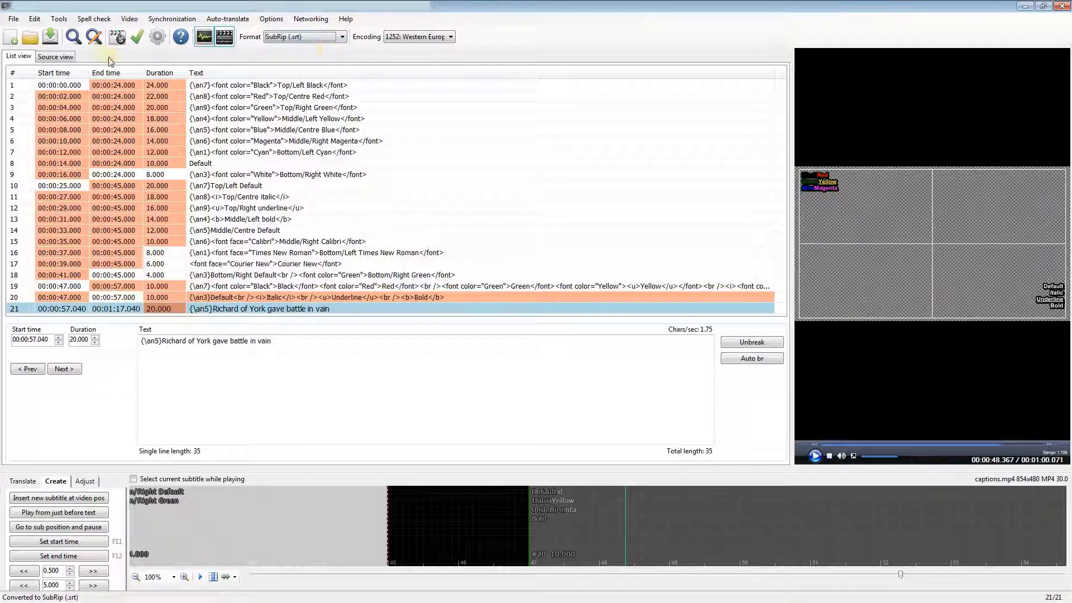
Step: Save the converted subtitles as captions.srt in SubRip format
click(14, 20)
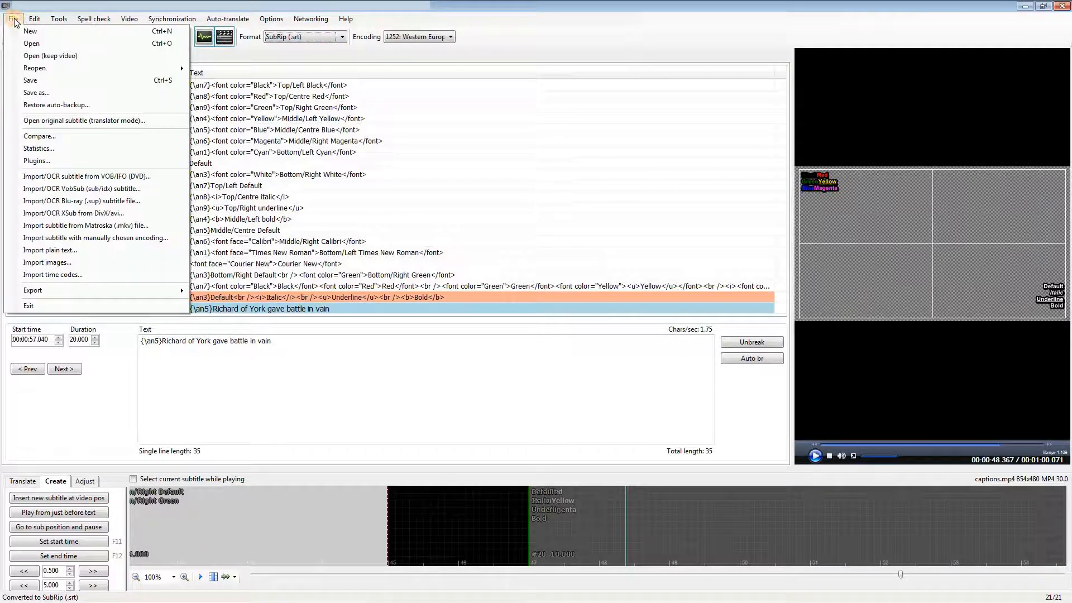
click(34, 92)
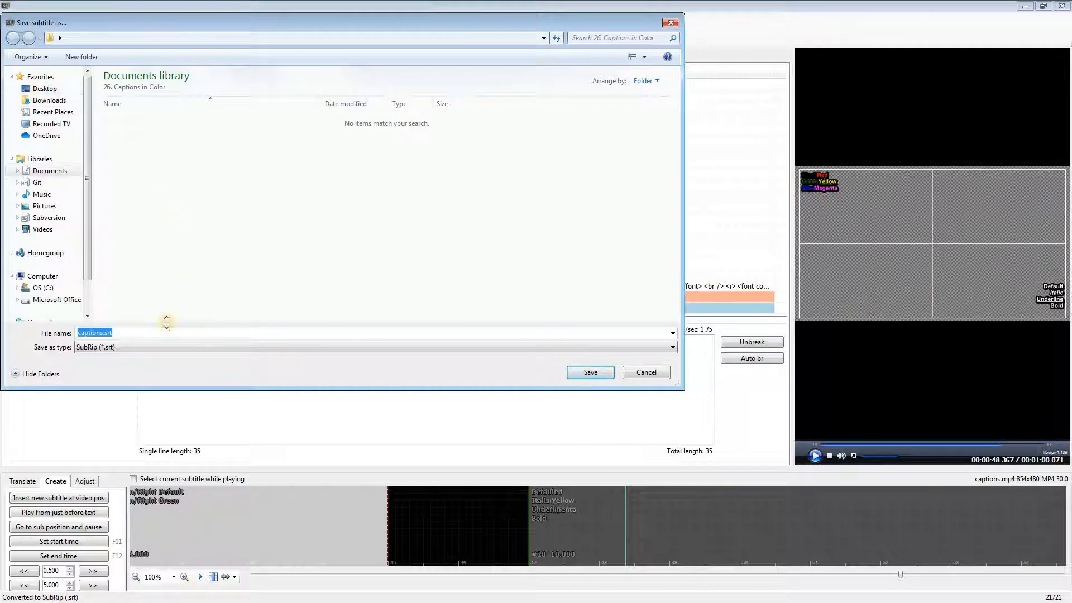
click(135, 333)
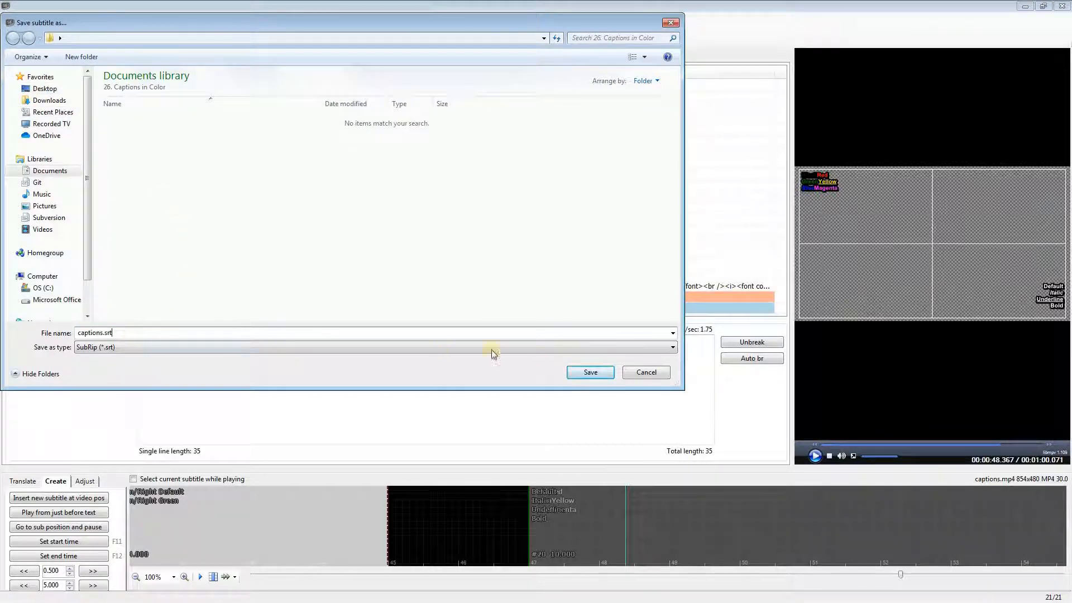
click(590, 375)
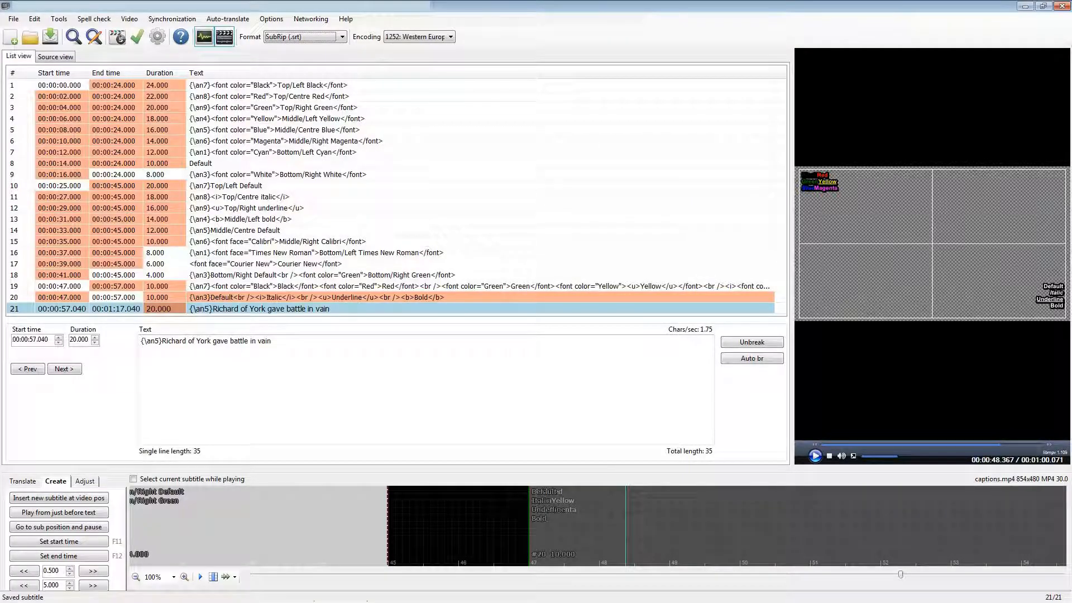
Step: Switch to YouTube Studio, add Abkhazian as a language for the test template video and start adding its subtitles
key(alt+Tab)
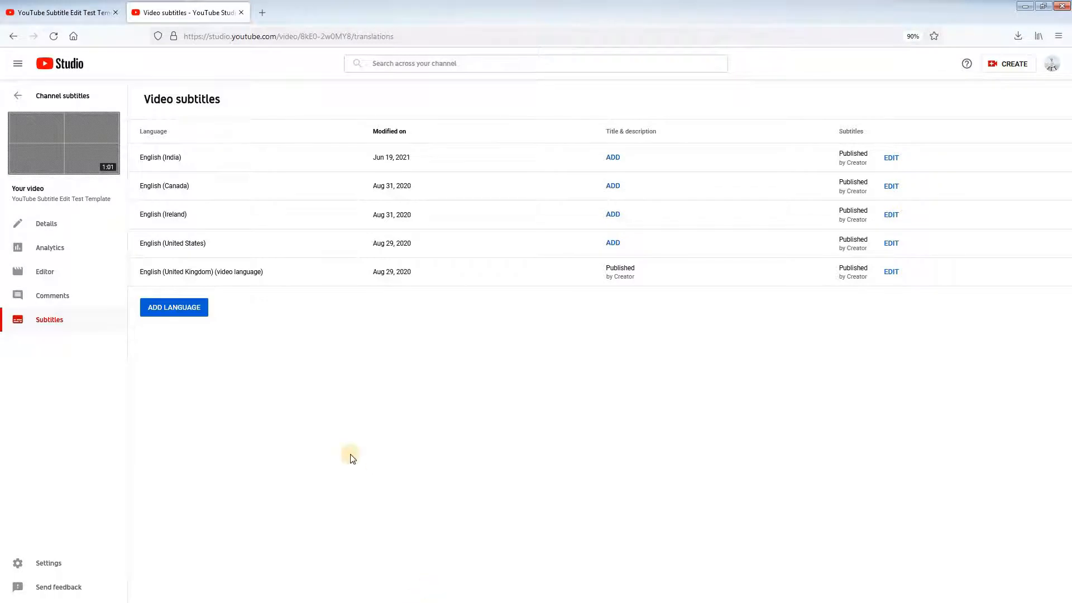
click(176, 309)
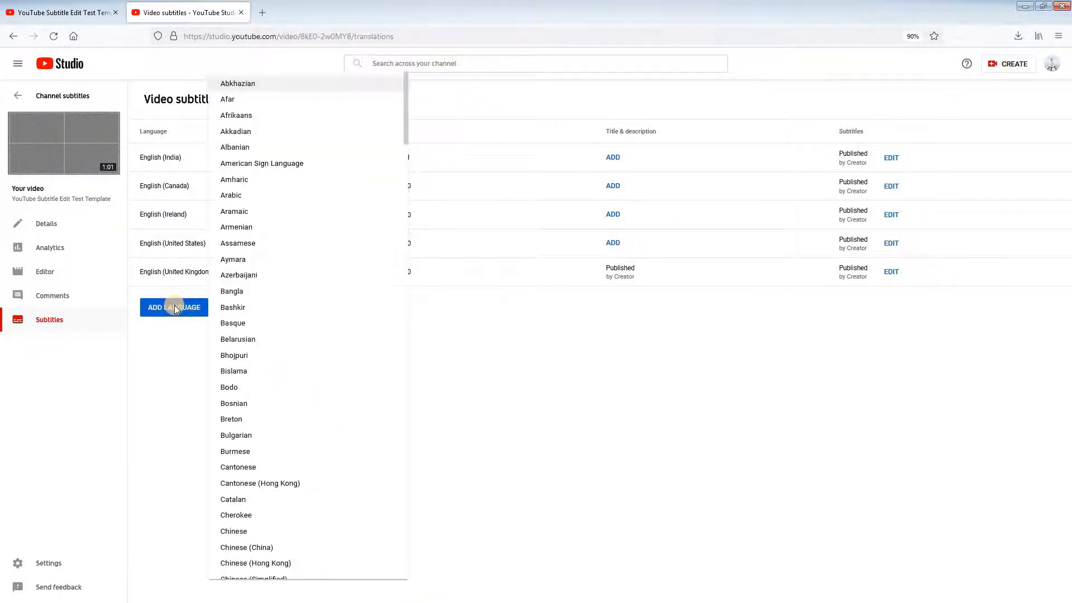
click(244, 84)
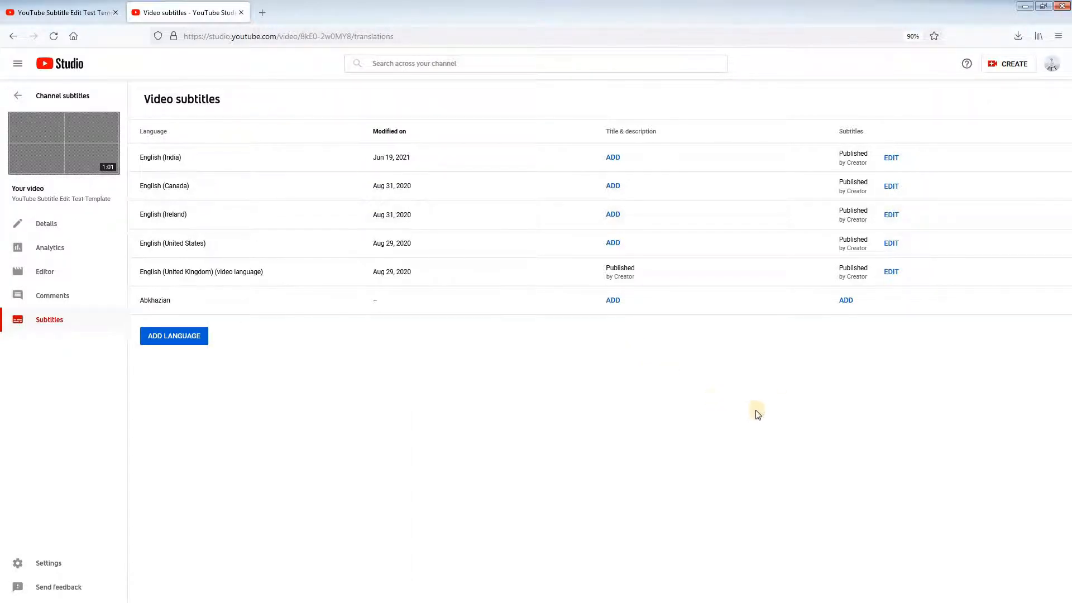
click(846, 300)
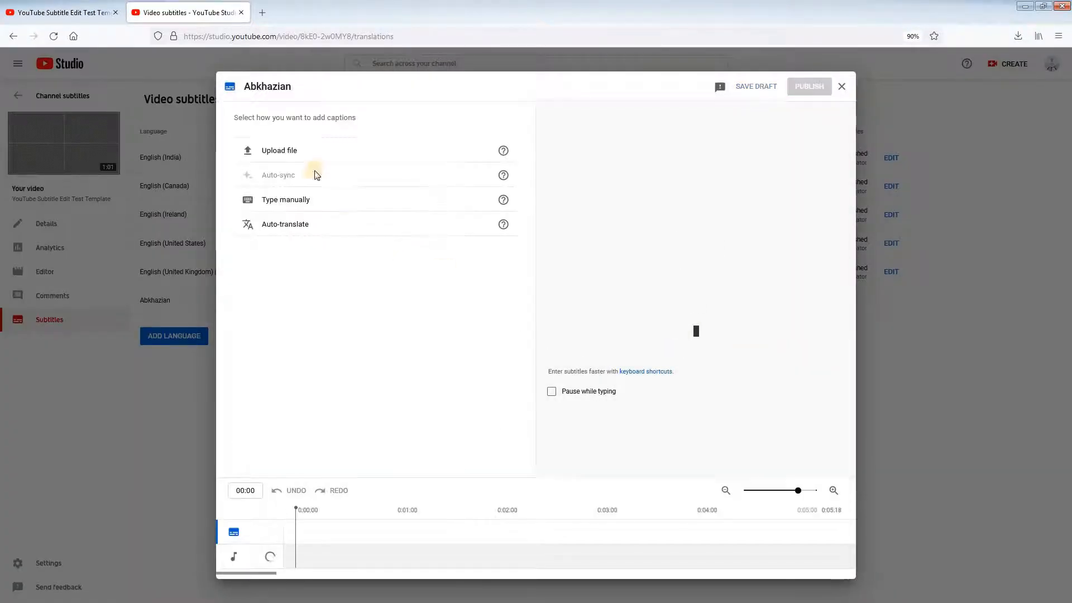
Step: Upload captions.srt with timing as the Abkhazian subtitles and publish them
click(285, 155)
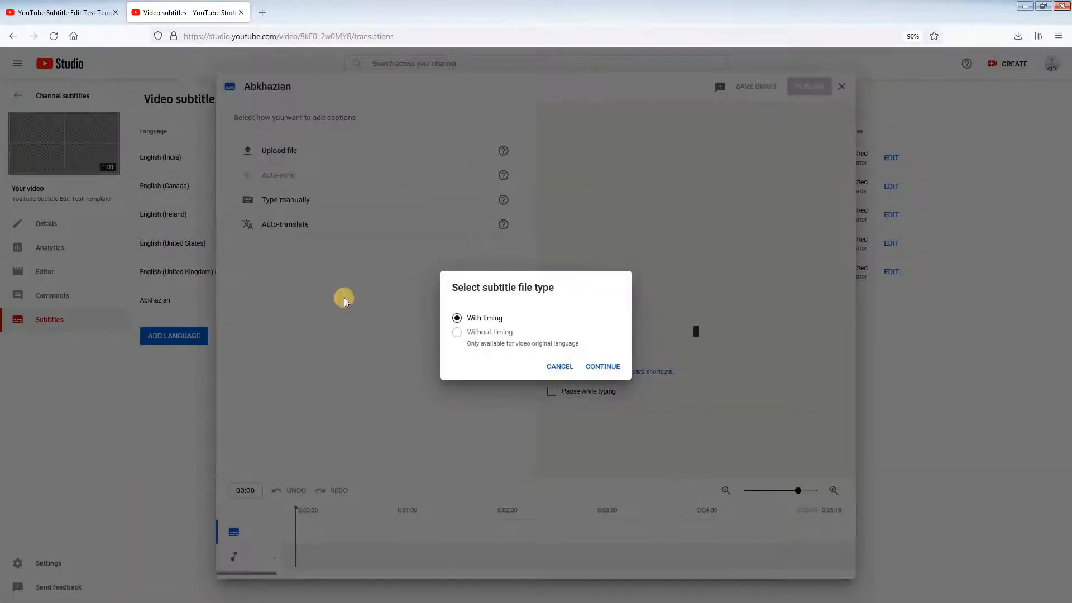
click(605, 367)
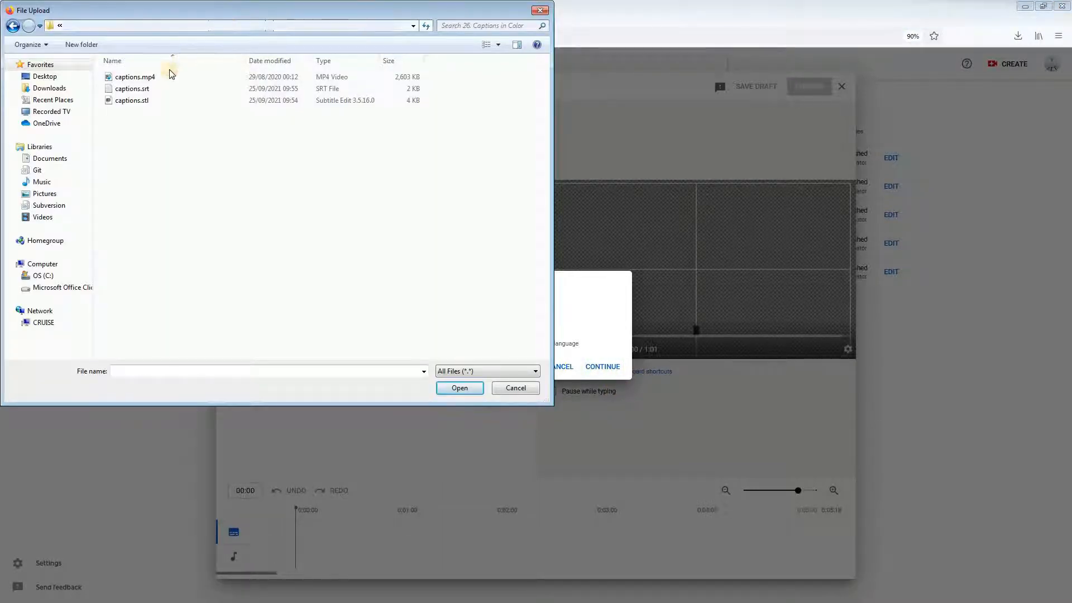
click(134, 91)
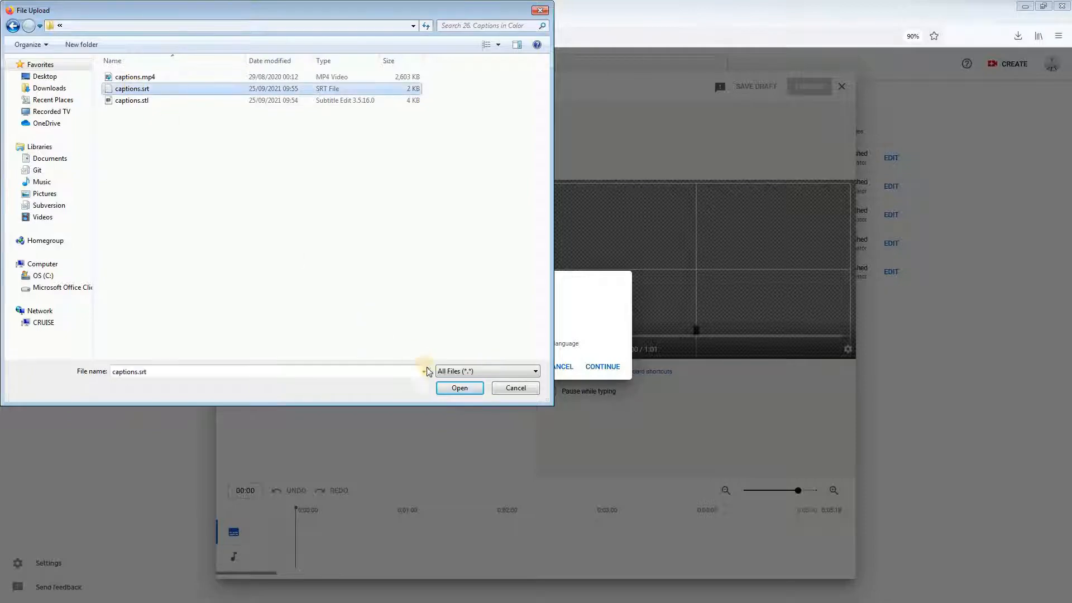
click(458, 387)
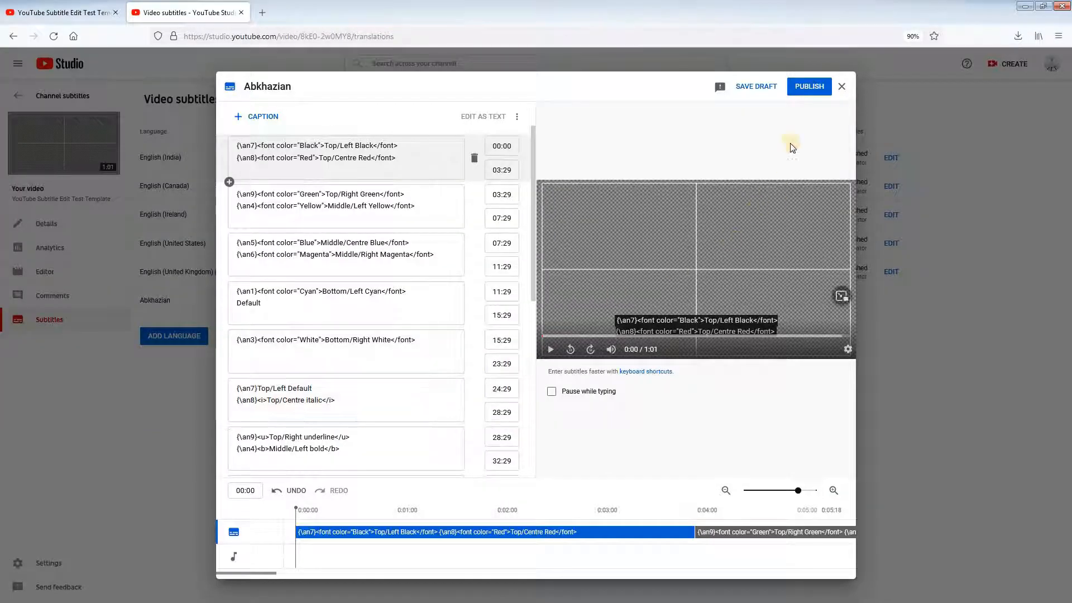
click(810, 88)
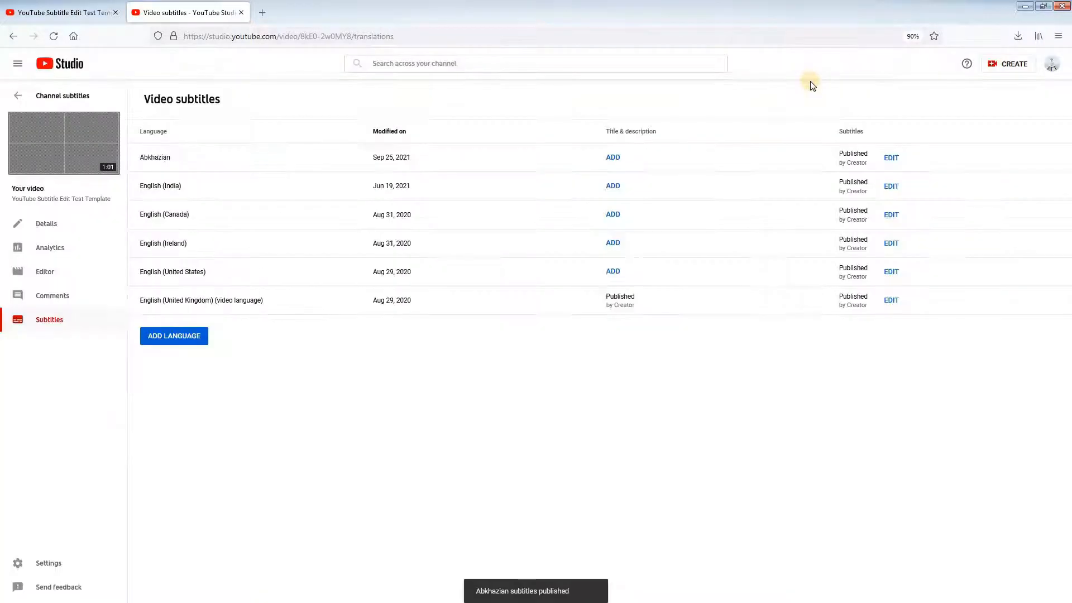
Step: Add Afar as another language for the video and start adding its subtitles
click(175, 338)
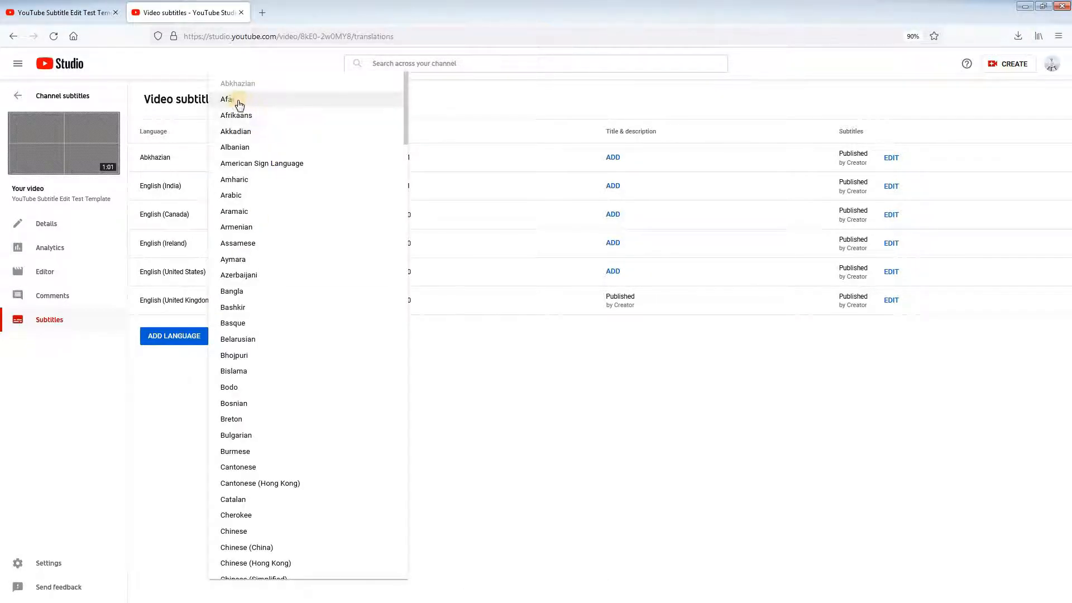
click(235, 104)
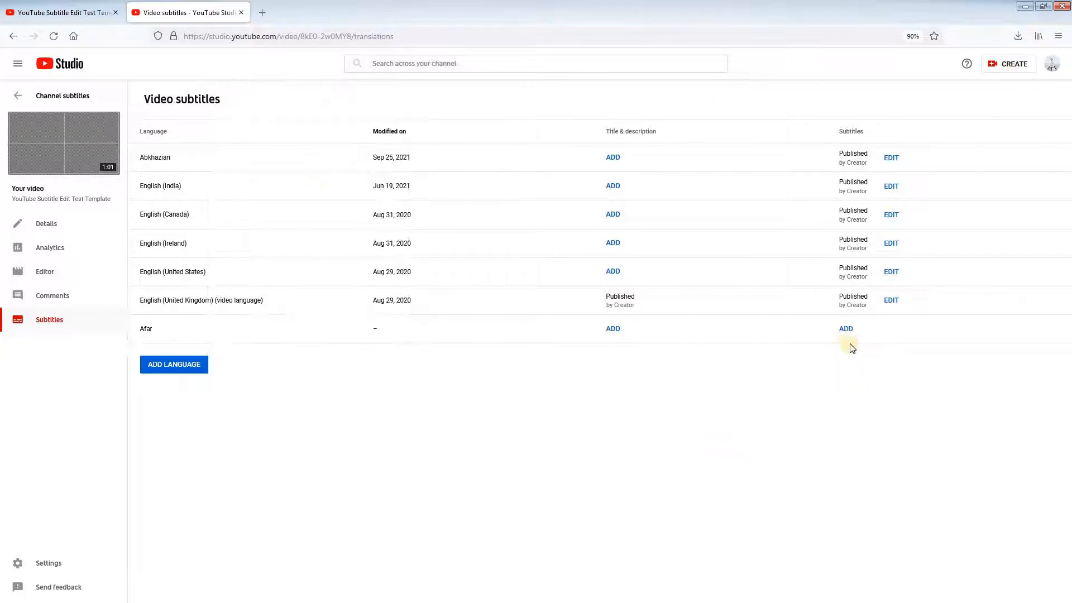
click(846, 329)
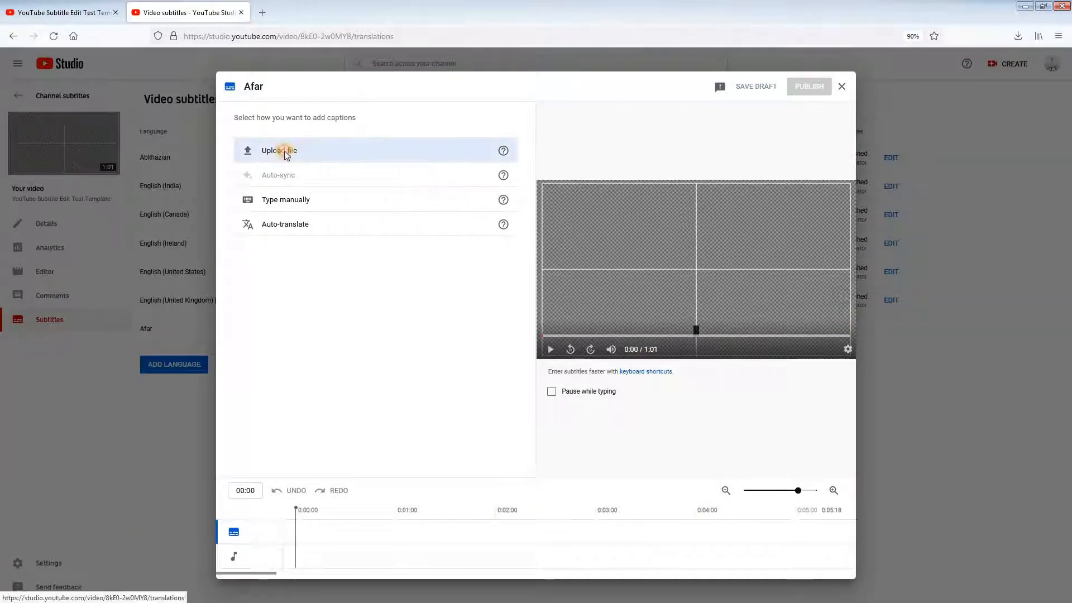
Step: Upload captions.stl with timing as the Afar subtitles and publish them
click(284, 152)
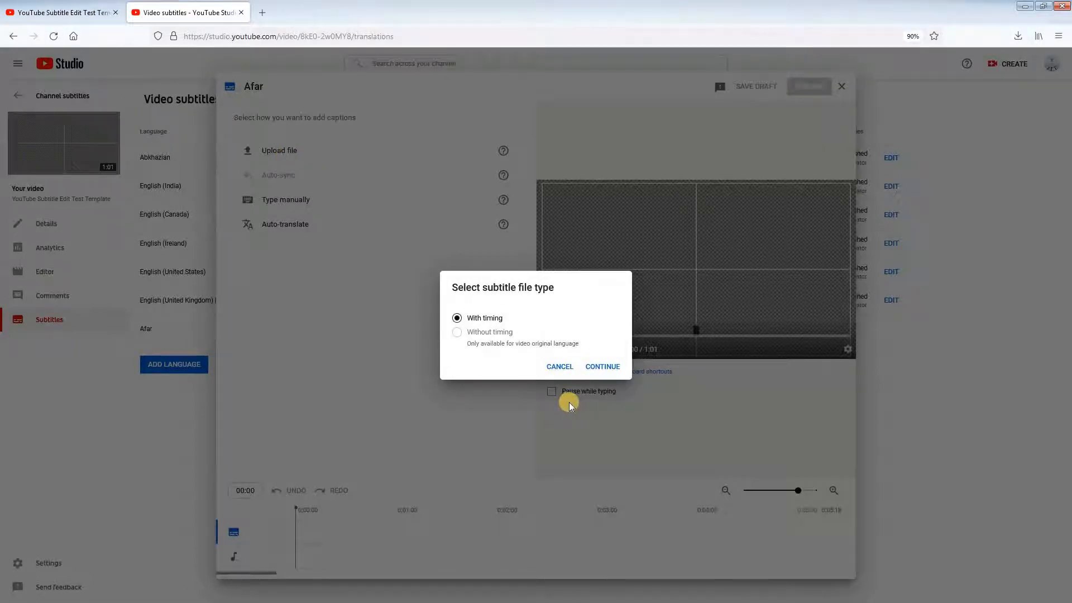
click(602, 367)
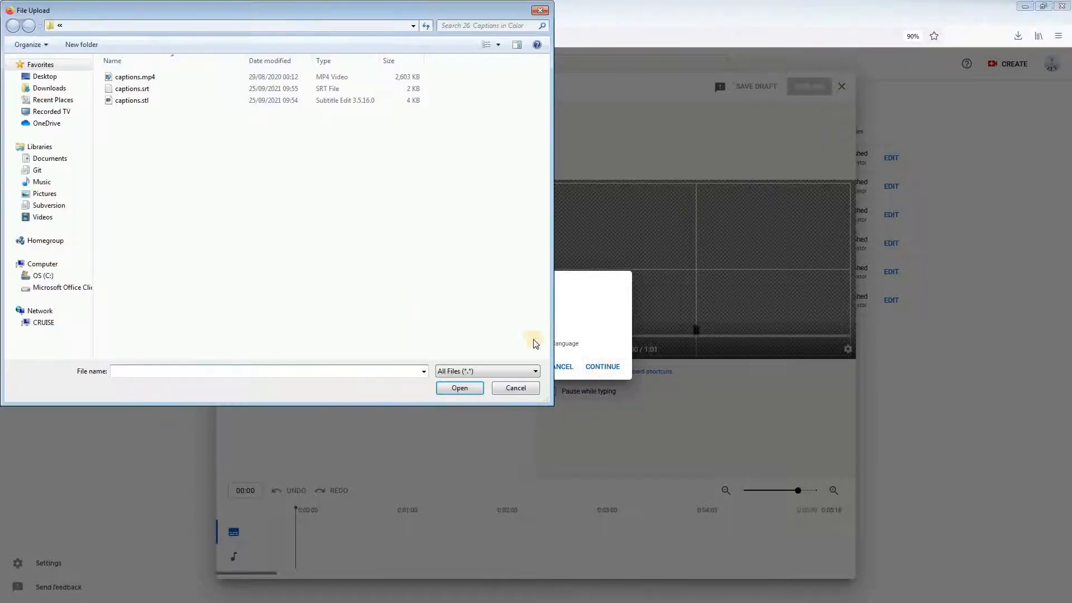
click(134, 101)
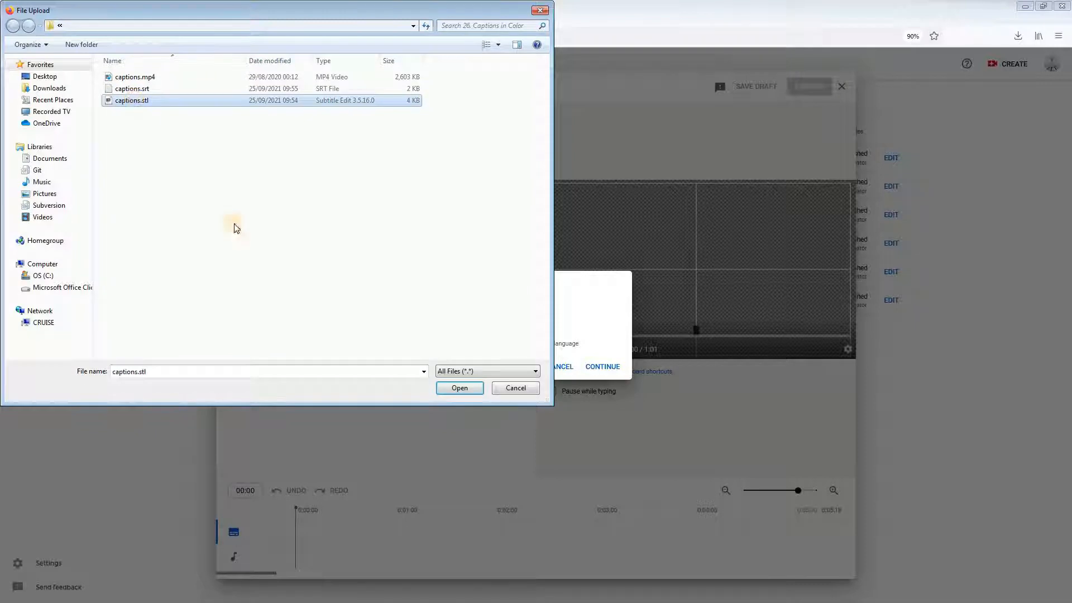
click(459, 388)
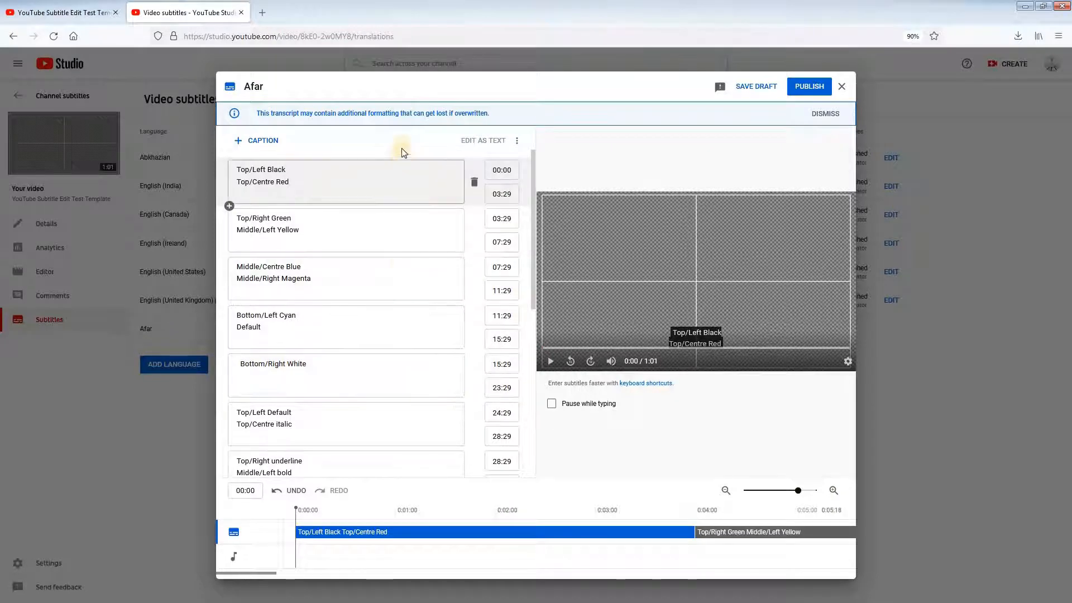
click(812, 87)
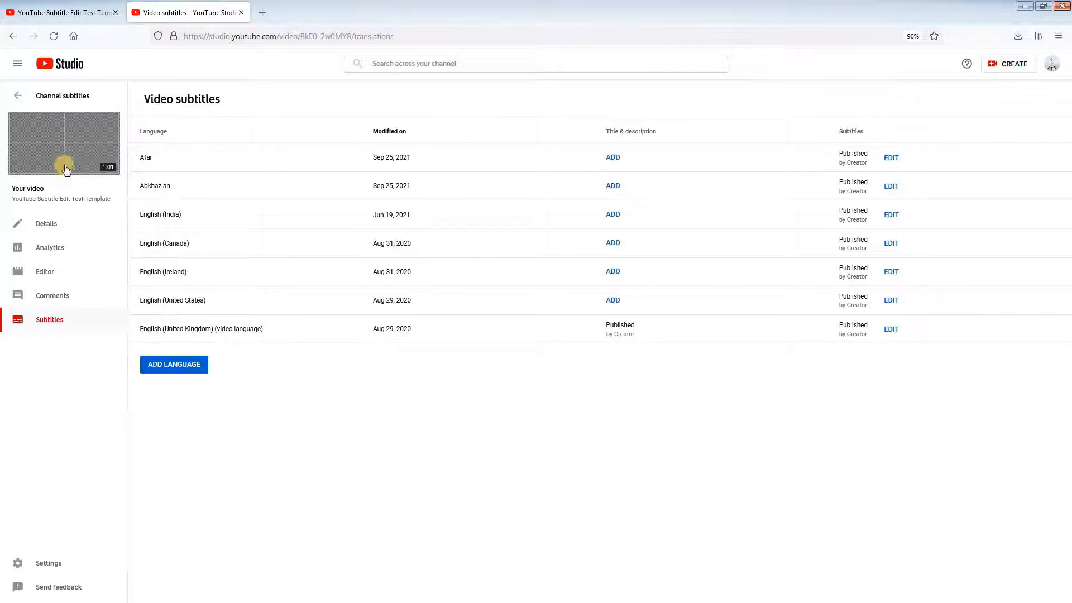
Step: Open the test template video on its YouTube watch page, pause it and show the Abkhazian subtitles
mouse_move(65, 145)
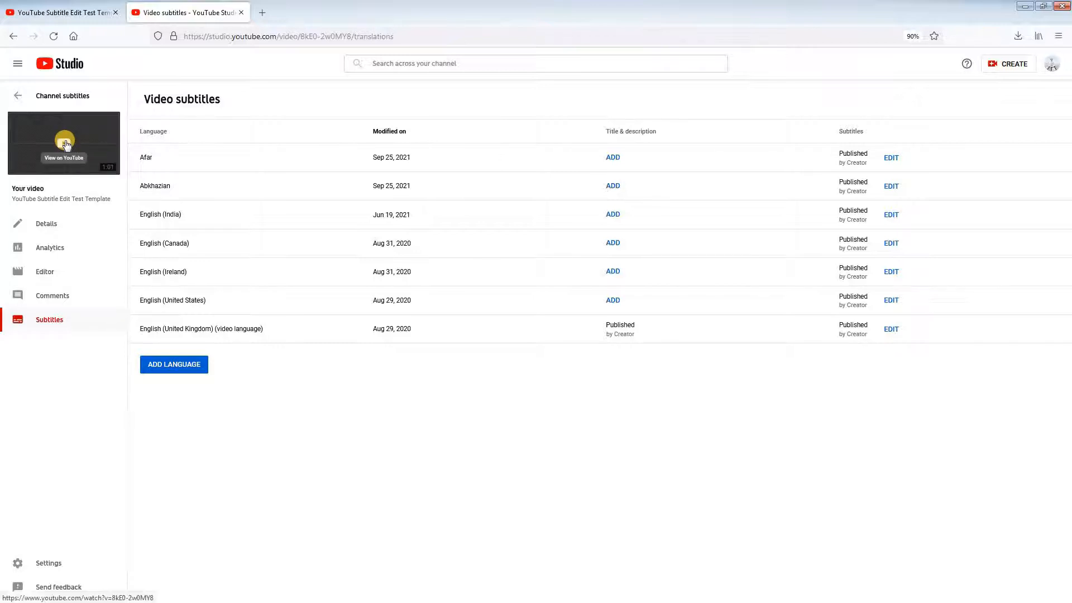
click(65, 143)
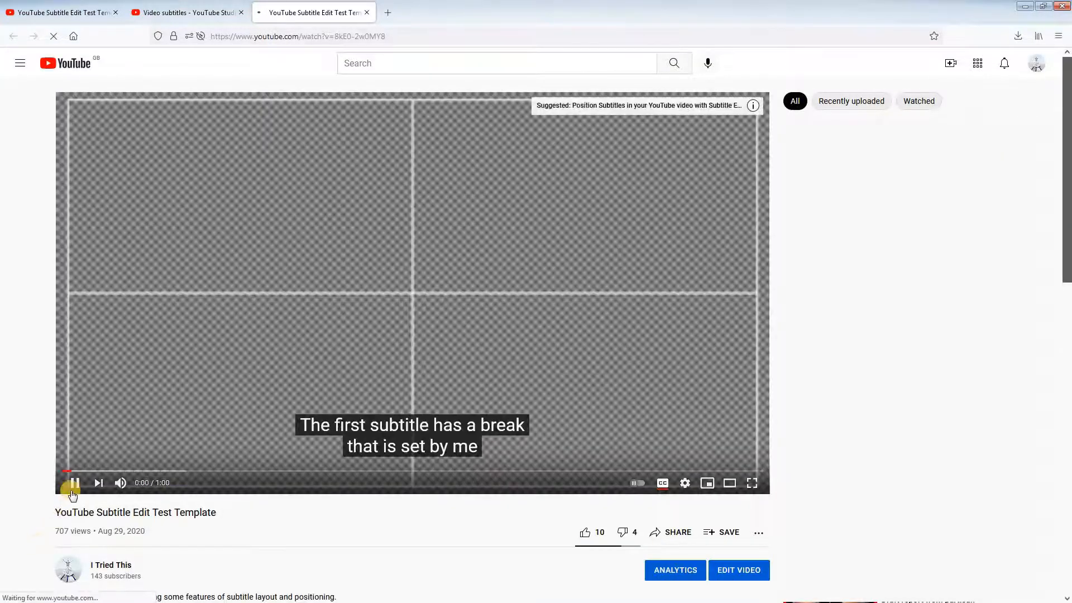
click(75, 482)
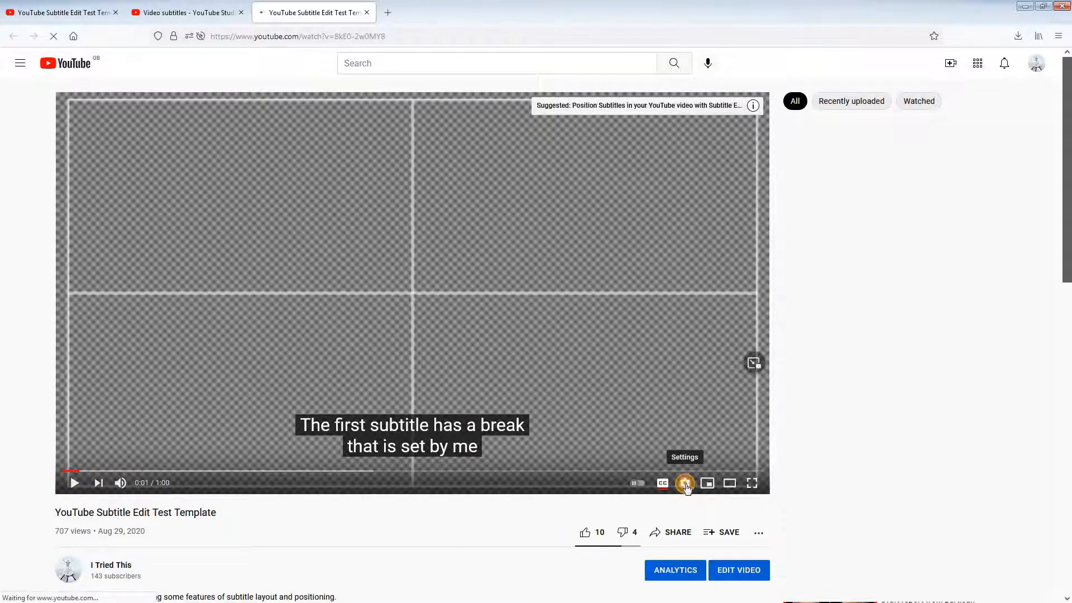
click(685, 484)
click(711, 425)
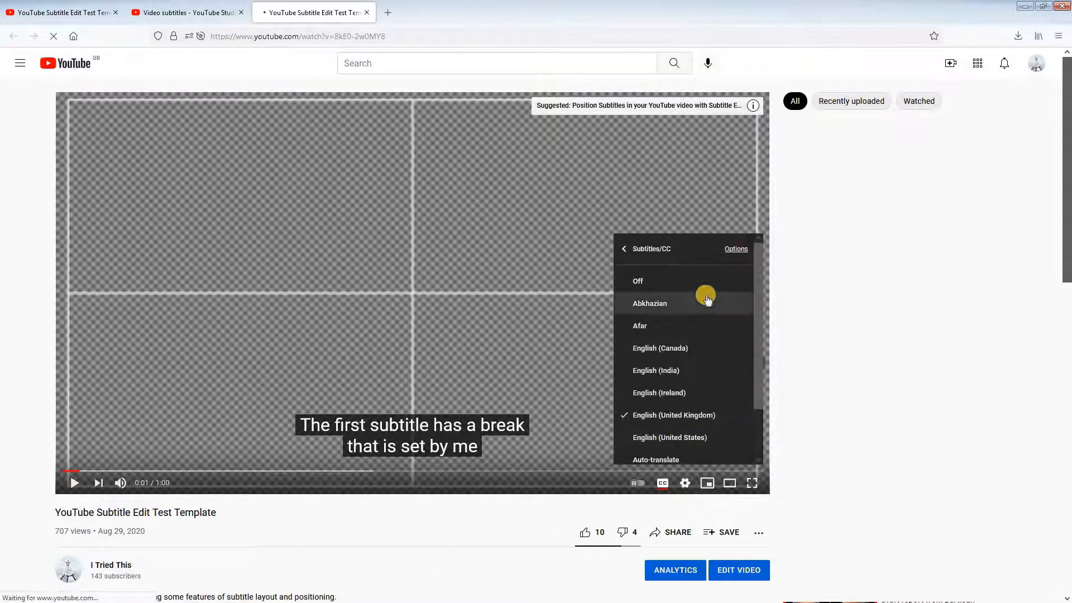
click(658, 303)
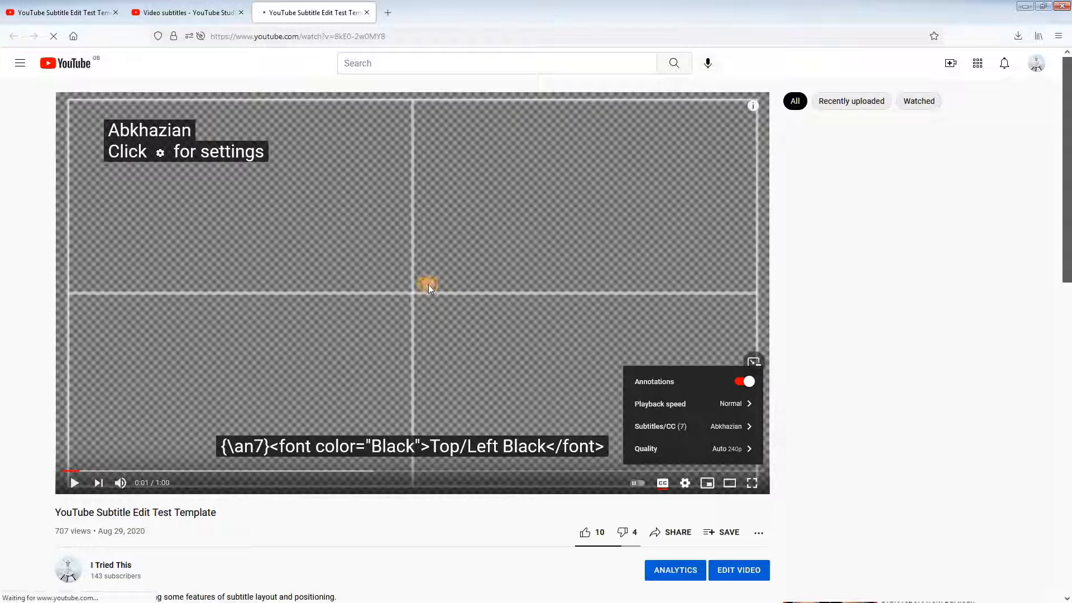
click(429, 287)
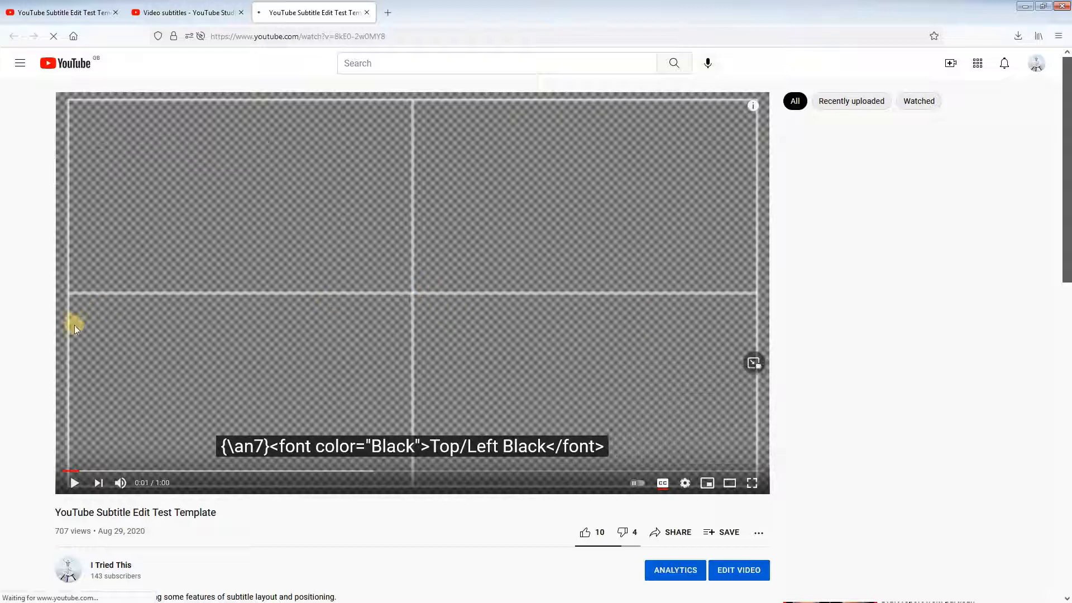
Step: Play the video to about 0:32 to check the Abkhazian subtitles' formatting, then return to the start
click(75, 485)
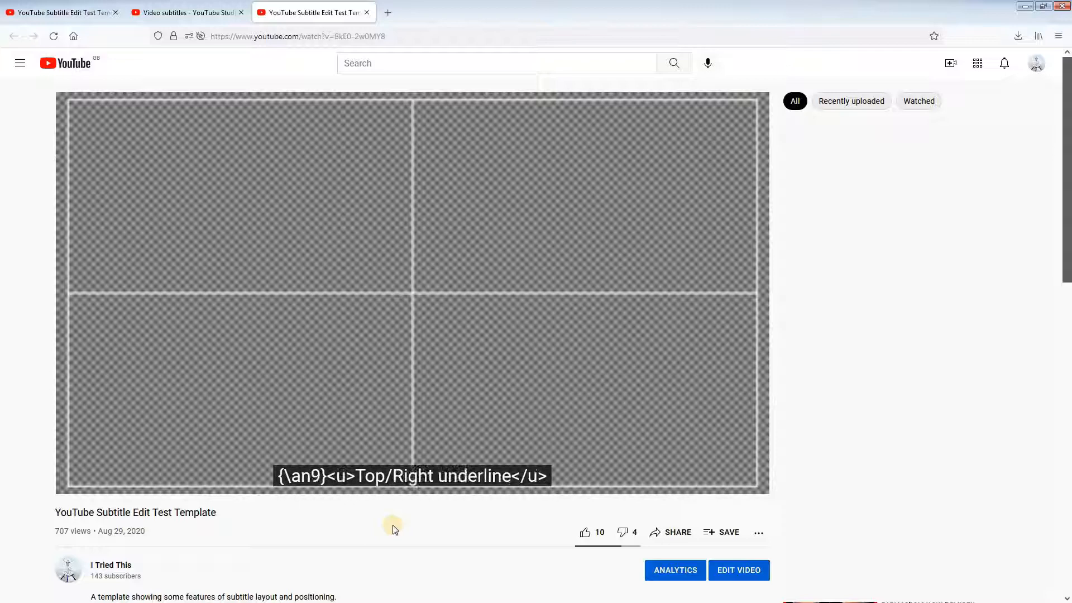
click(70, 479)
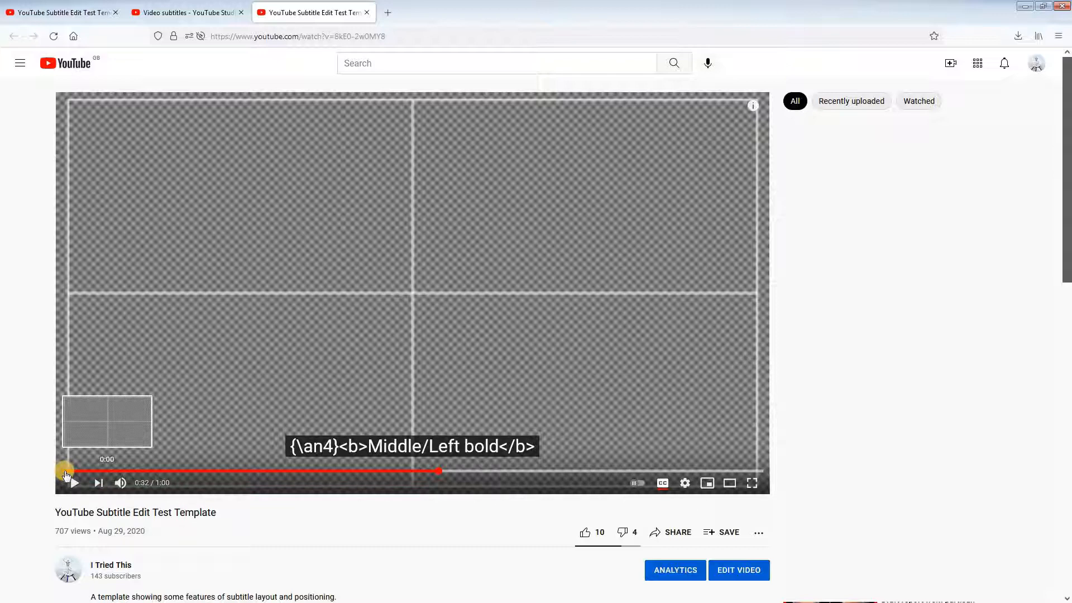
click(66, 471)
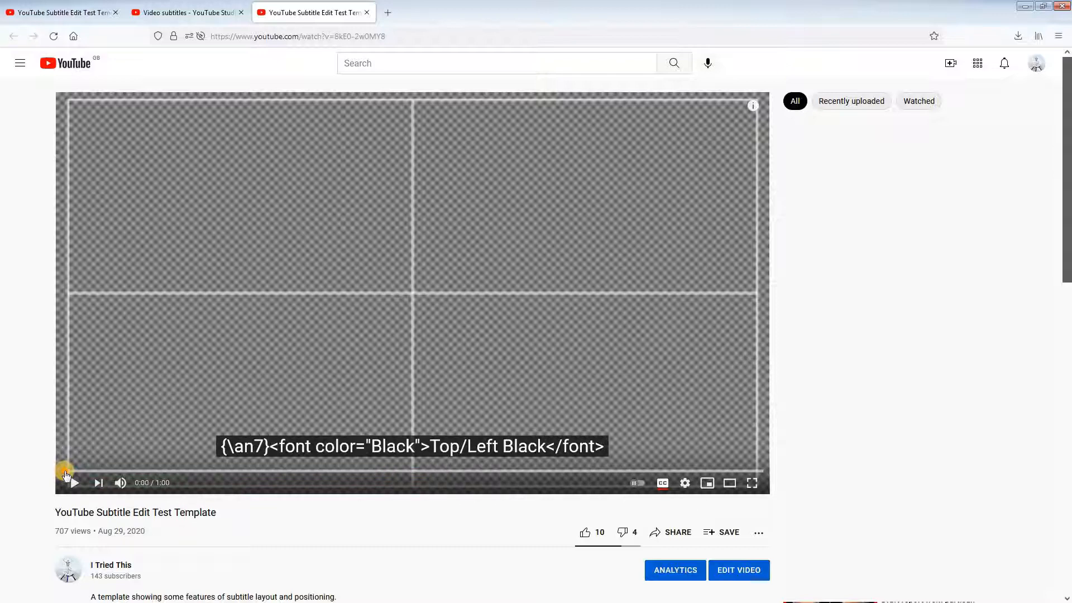
Step: Switch to the Afar subtitles and play the video to 0:16, checking their colours and positions
click(685, 483)
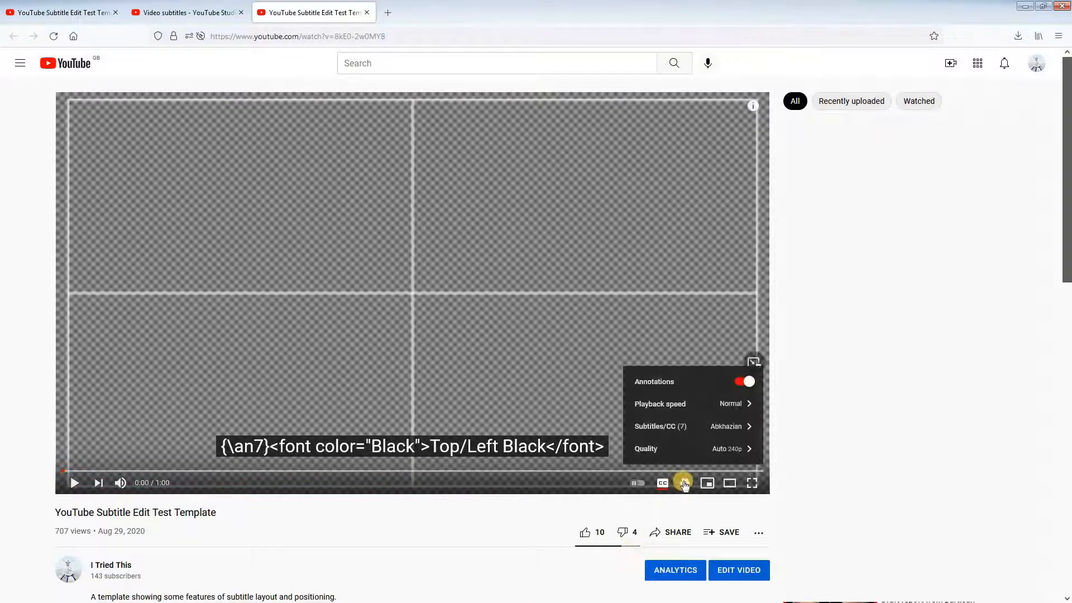
click(740, 427)
click(636, 324)
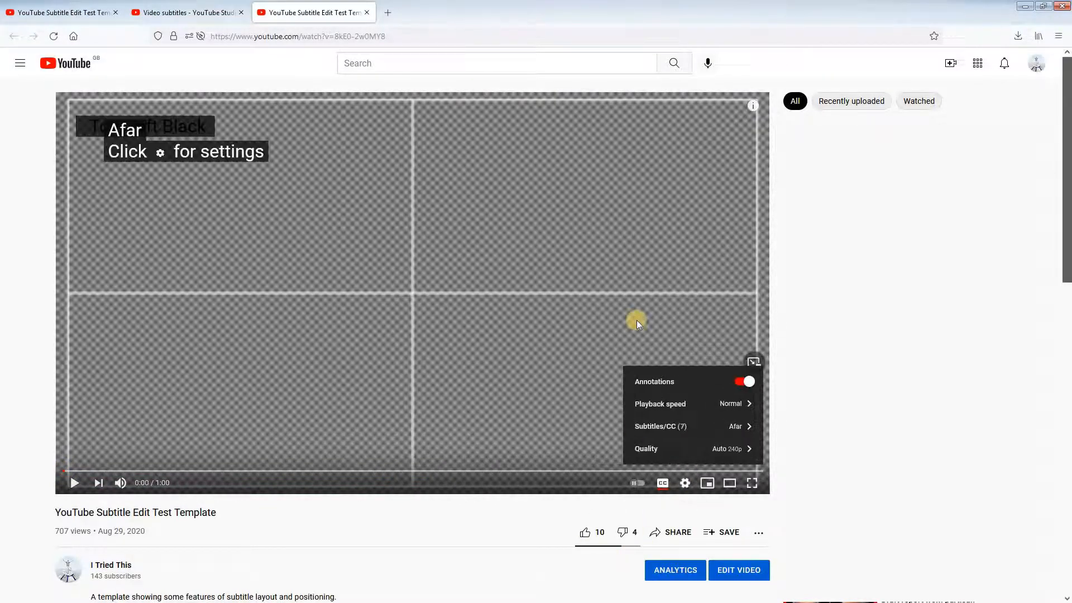
click(487, 509)
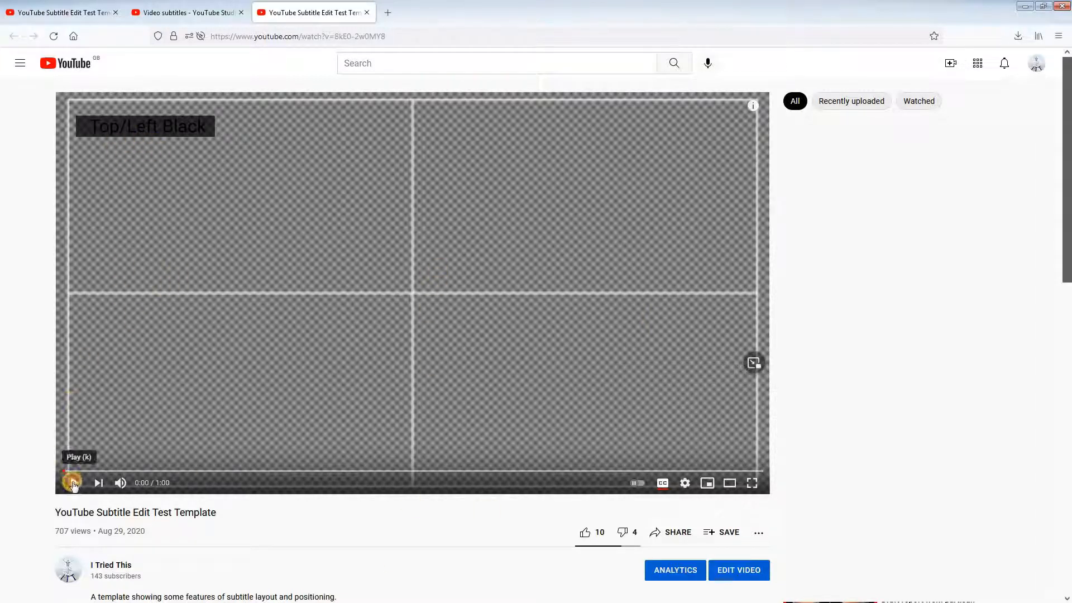
click(73, 484)
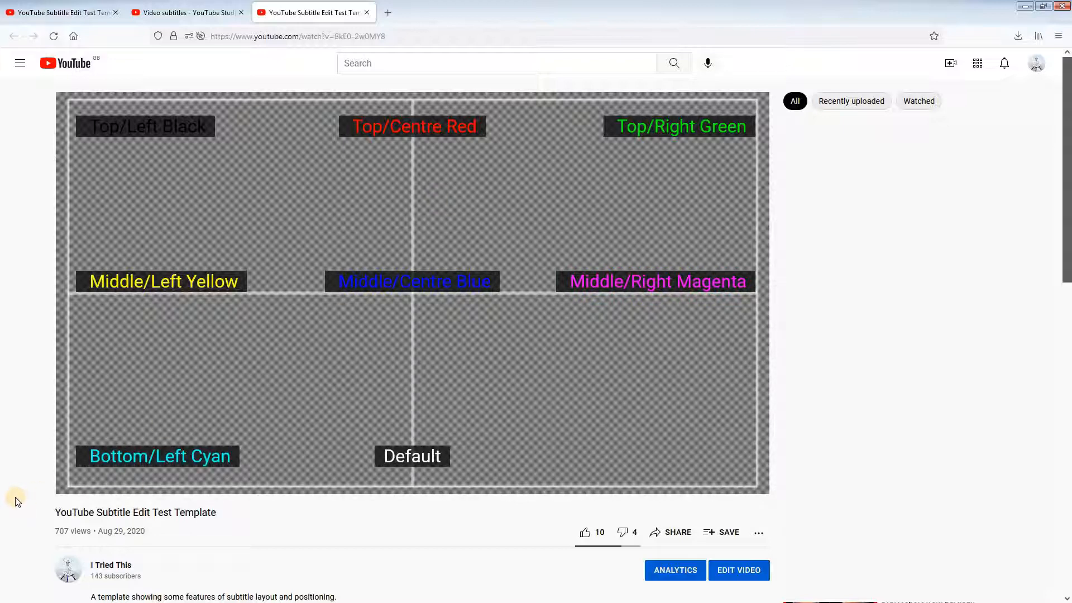
click(74, 482)
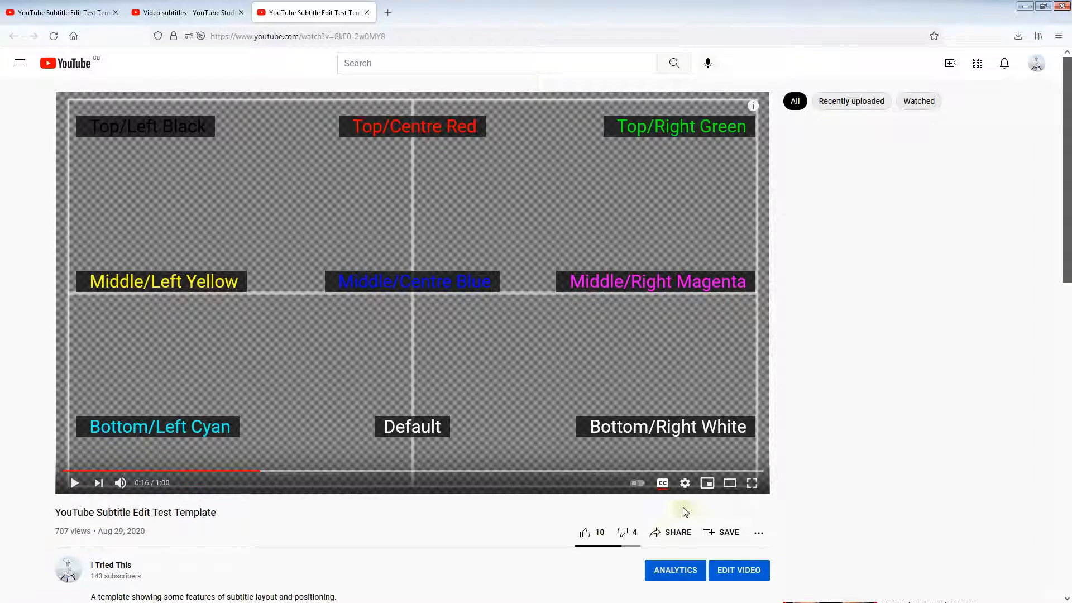
Step: Turn off the video override for the font colour in the player's subtitle display options
click(684, 483)
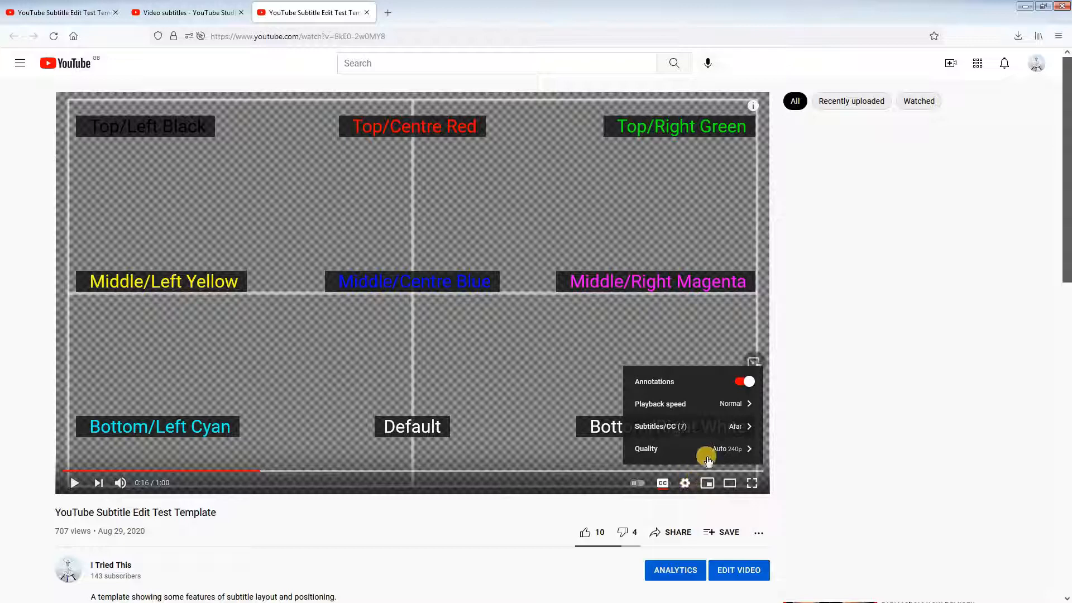
click(738, 425)
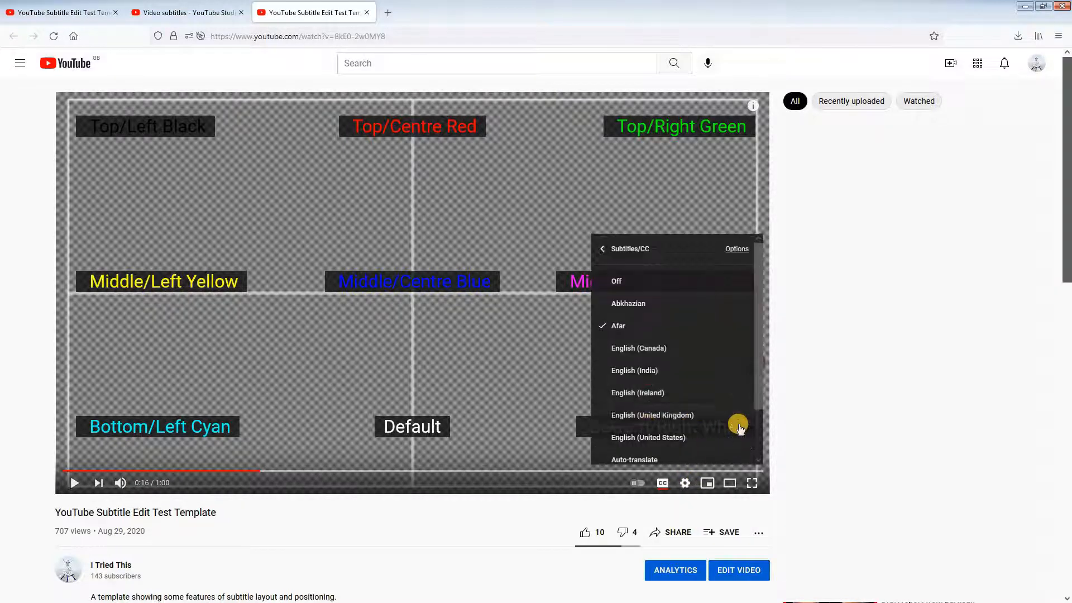
click(736, 248)
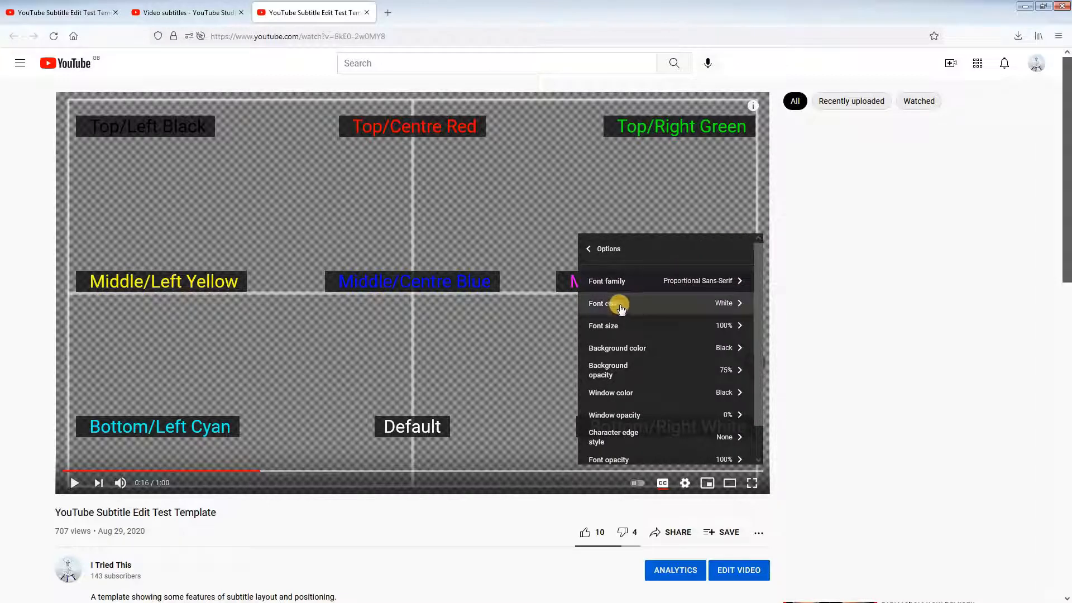
click(739, 306)
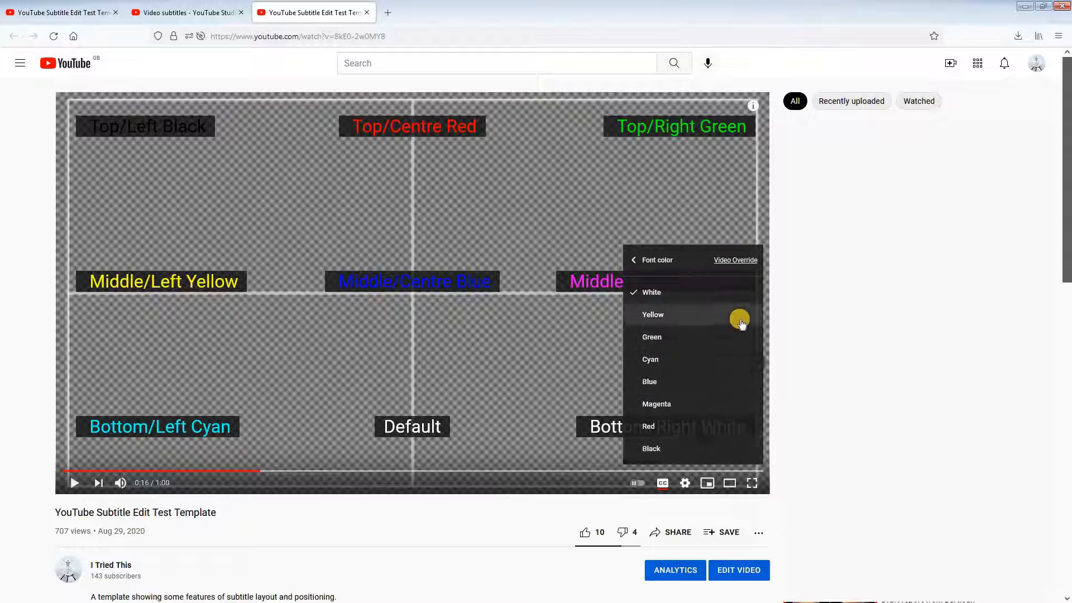
click(738, 260)
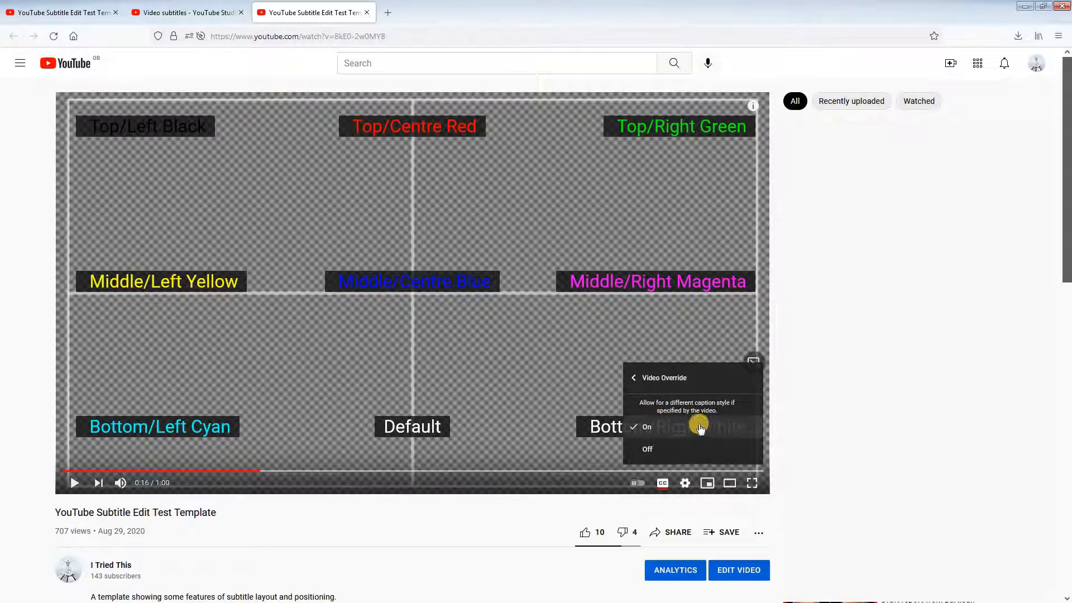
click(653, 450)
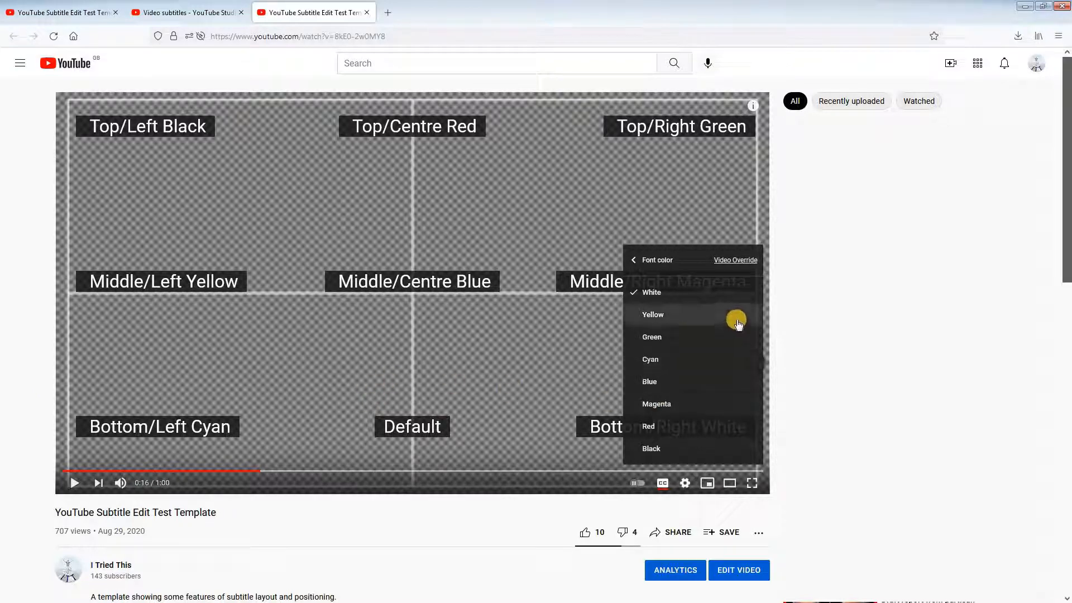
Step: Reset the subtitle display options to their defaults and close the player settings
click(665, 261)
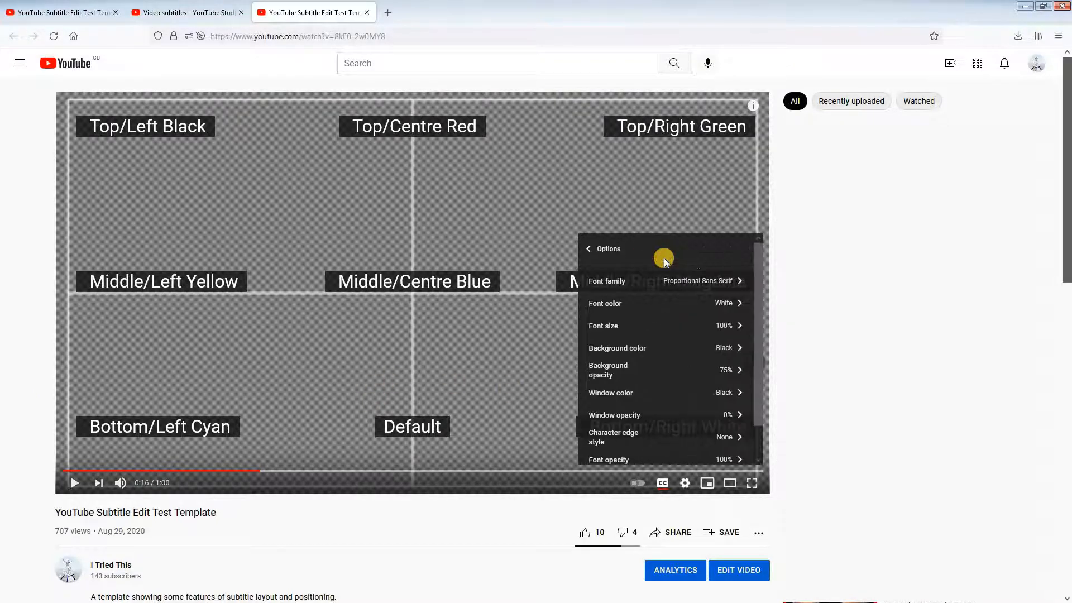
drag(758, 351, 758, 389)
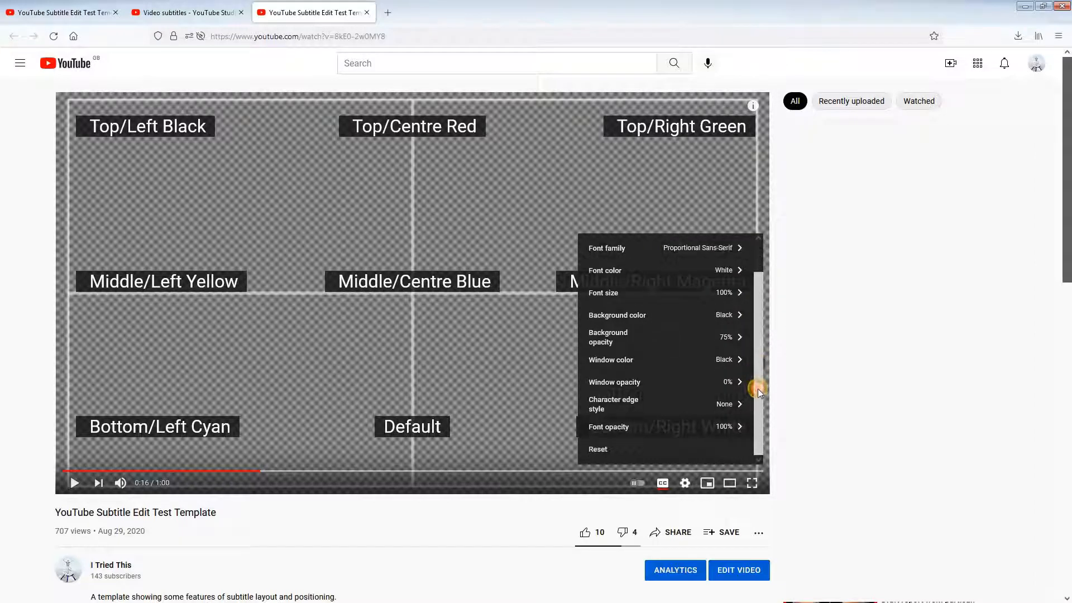
click(596, 450)
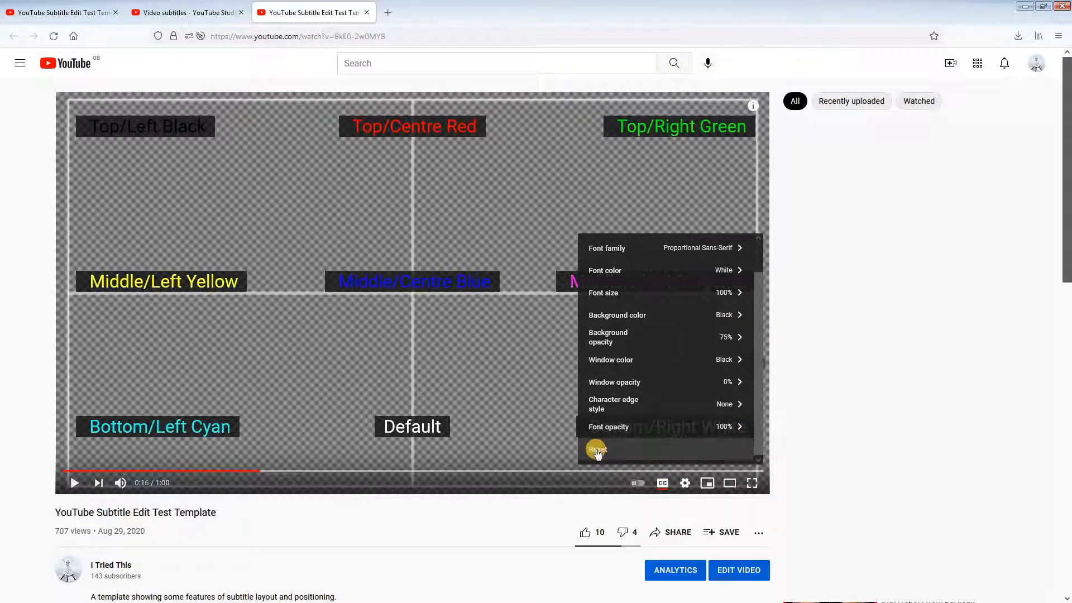
click(521, 370)
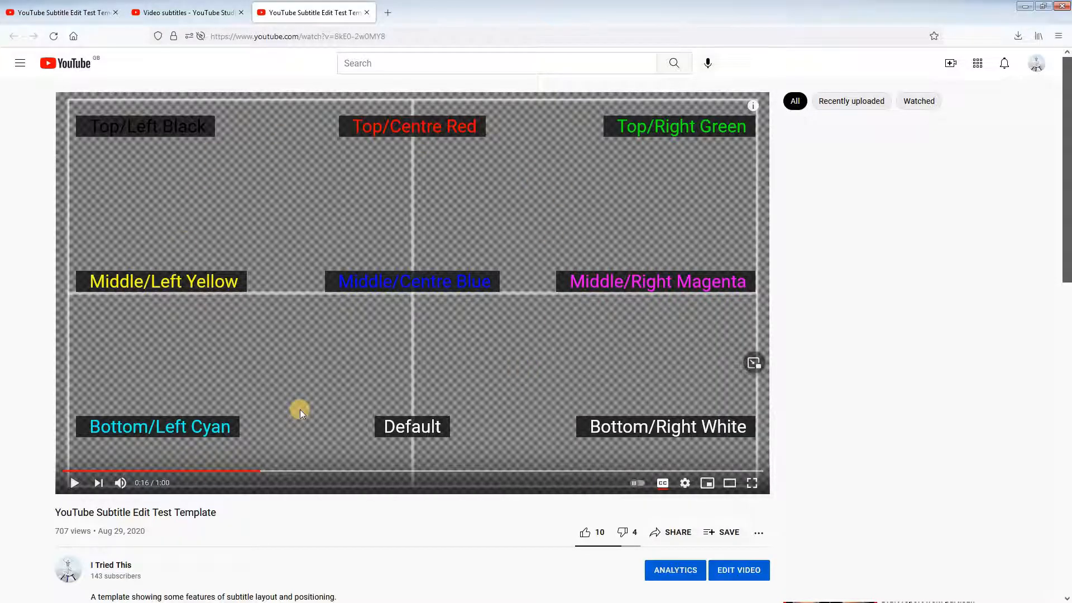
Step: Play the video to 0:42 and on to about 0:49, pausing to check the Afar subtitles' text styles and mixed colours
click(74, 483)
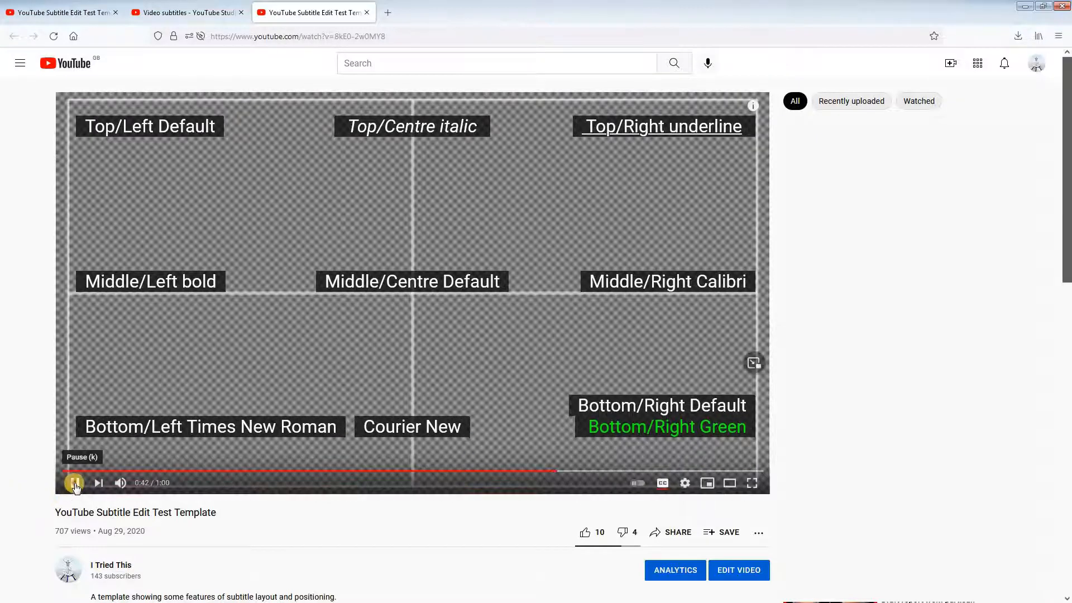
click(93, 485)
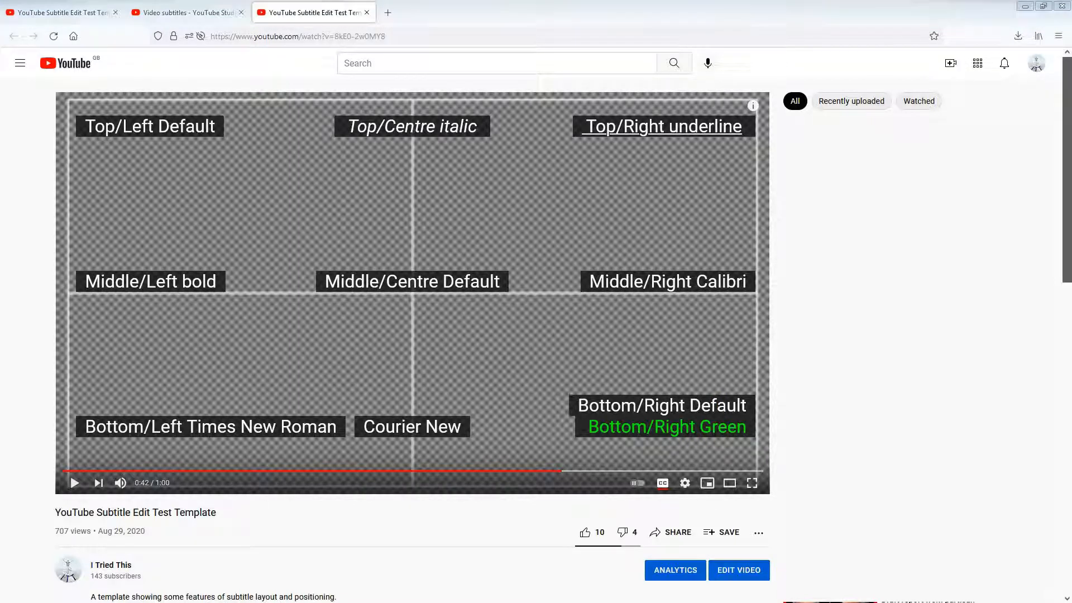
click(74, 484)
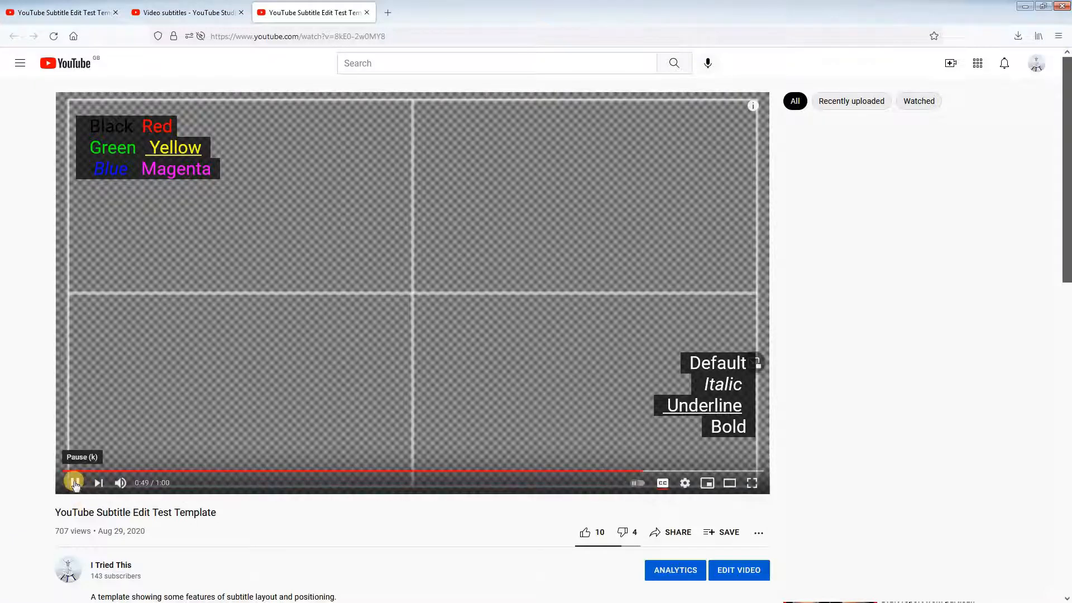
click(74, 483)
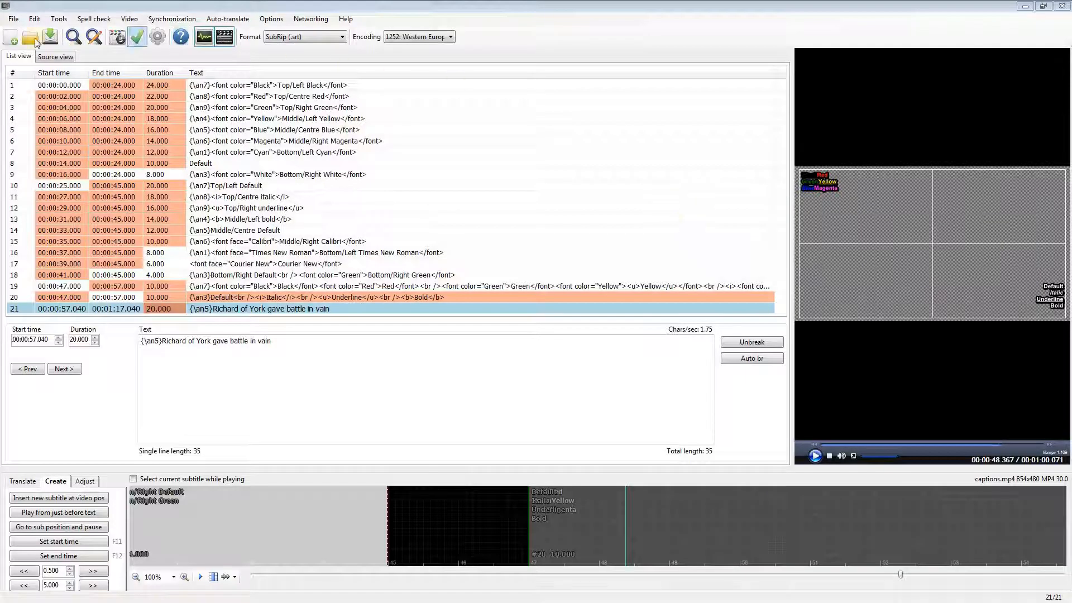
Step: Close the Subtitle Edit window holding the SubRip subtitles and open captions.stl from the folder in a maximised Subtitle Edit window
click(1064, 7)
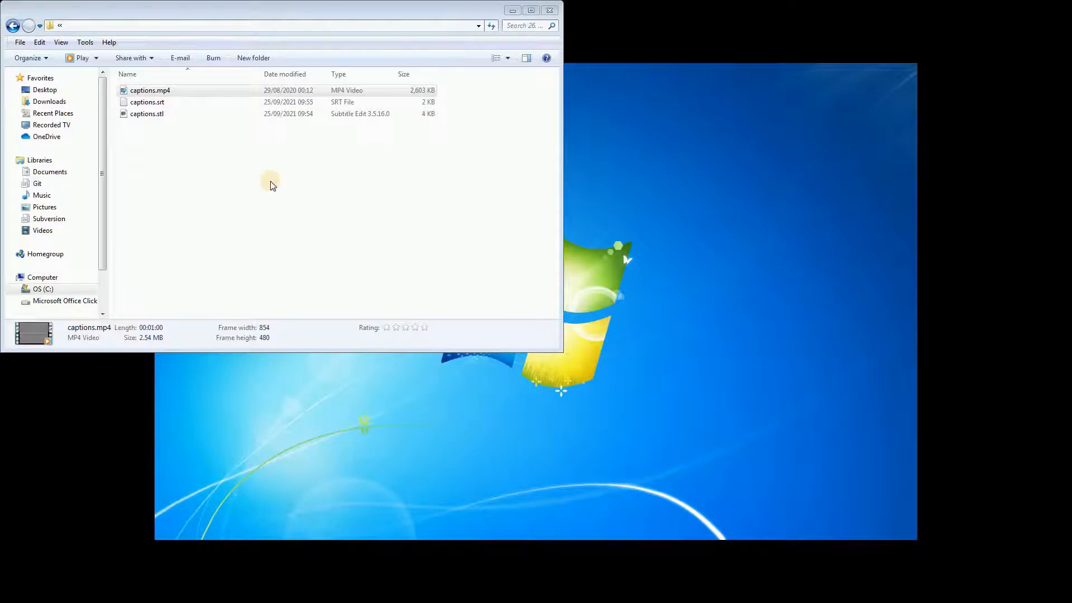
right_click(147, 116)
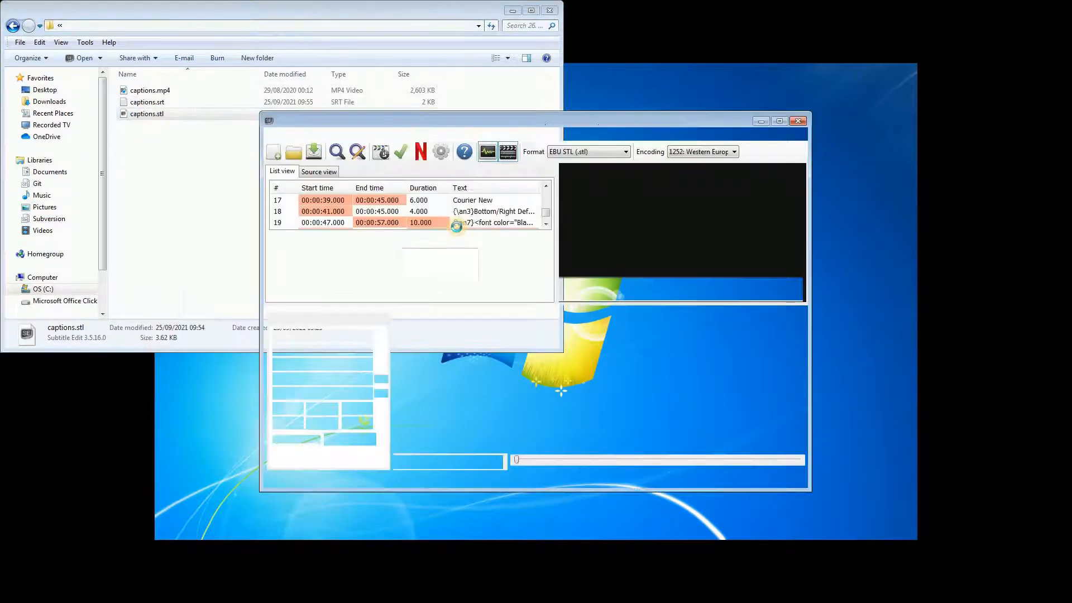
click(781, 121)
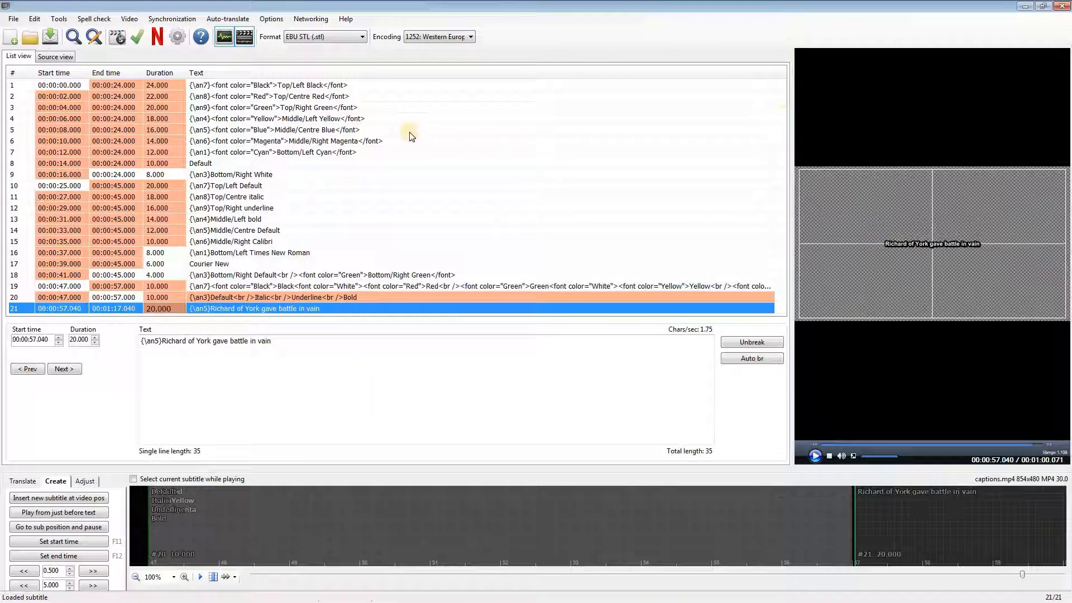
Step: Examine the reloaded STL subtitles, previewing the video near 0:02 and checking the colour and style tags in lines 1, 7, 19 and 20
click(345, 88)
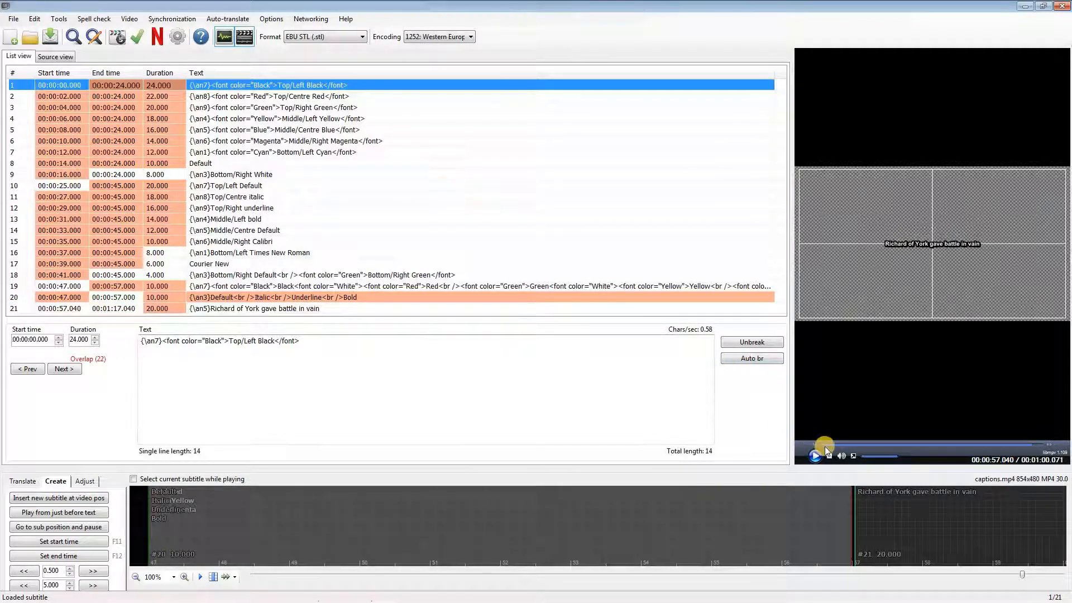
click(829, 444)
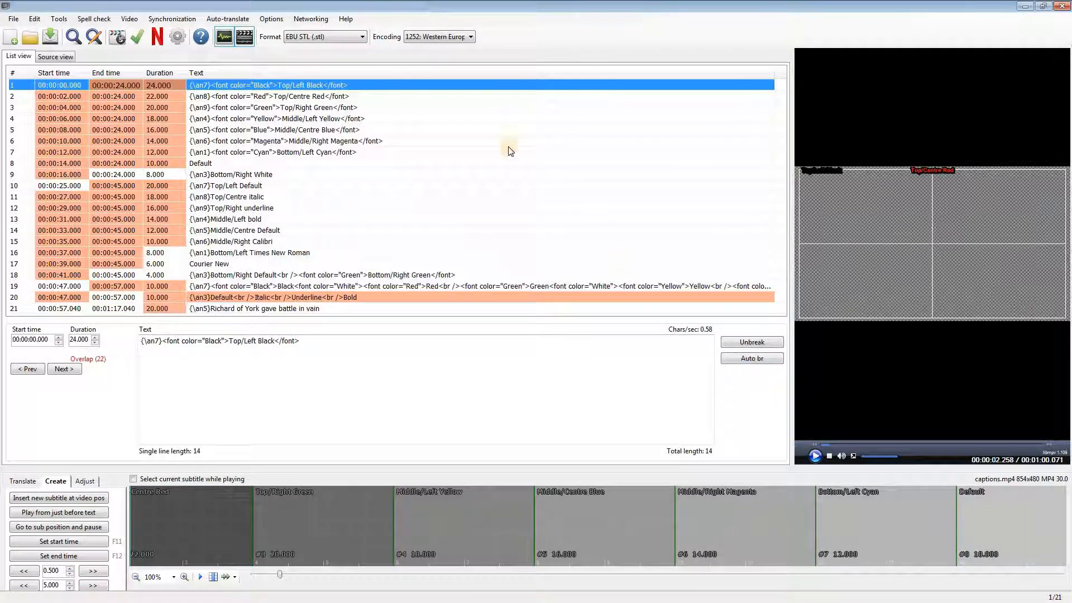
click(446, 151)
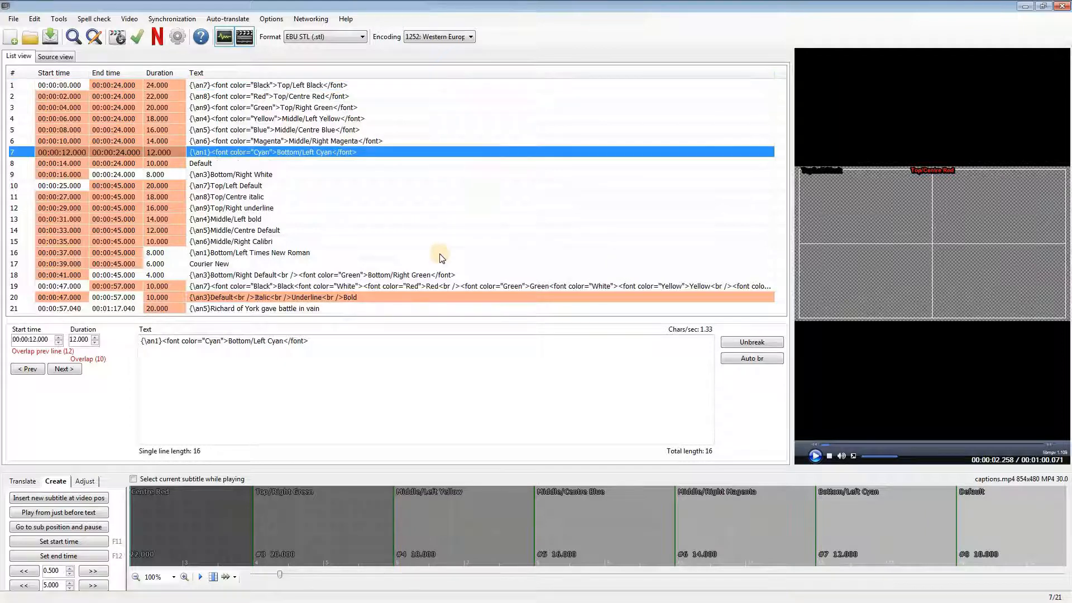
click(387, 286)
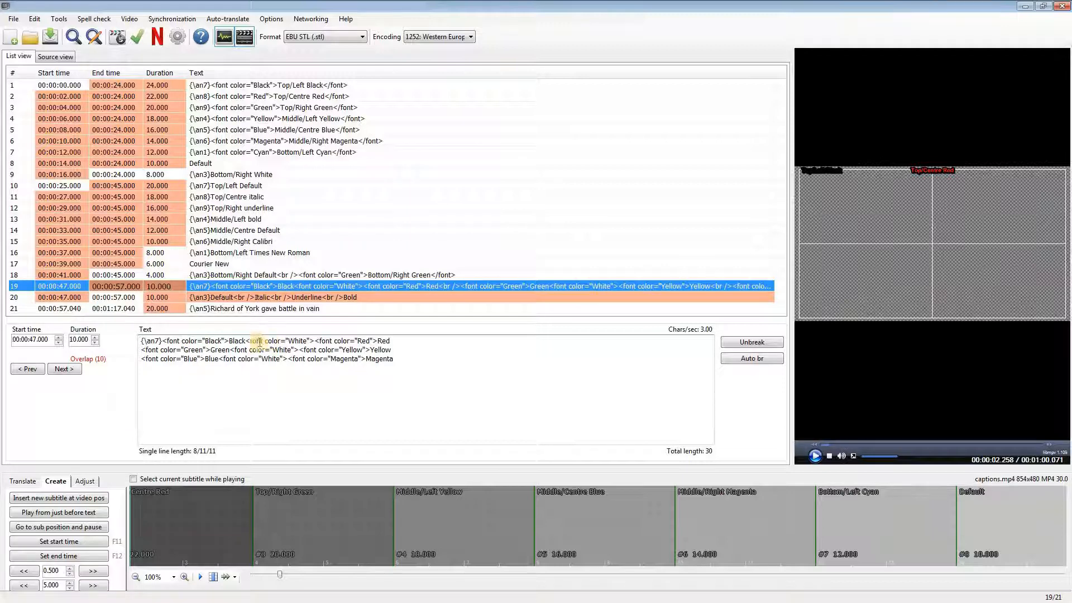
drag(246, 341, 315, 341)
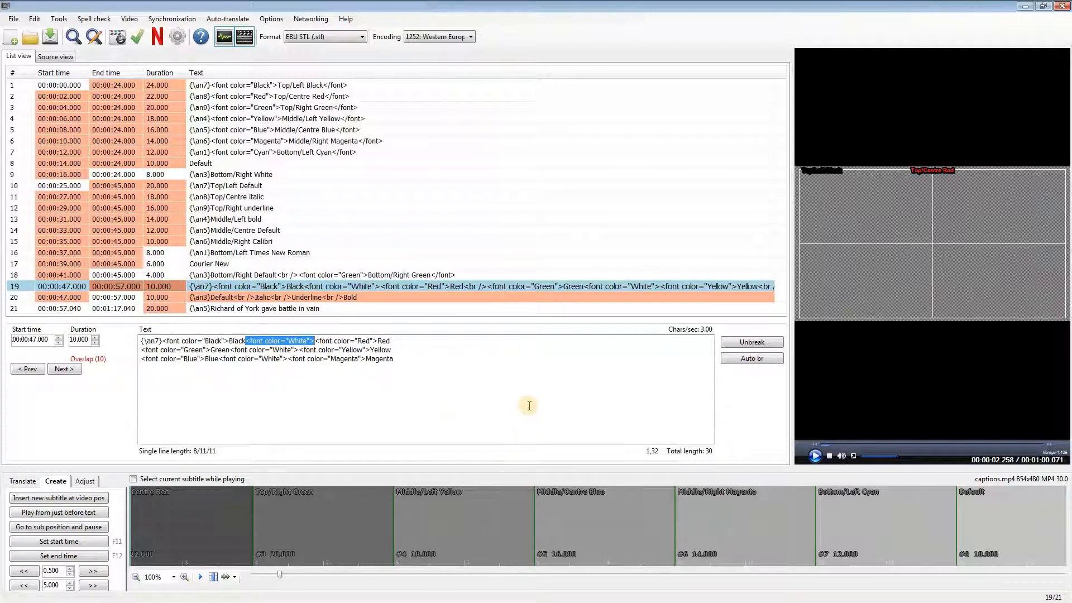
click(429, 375)
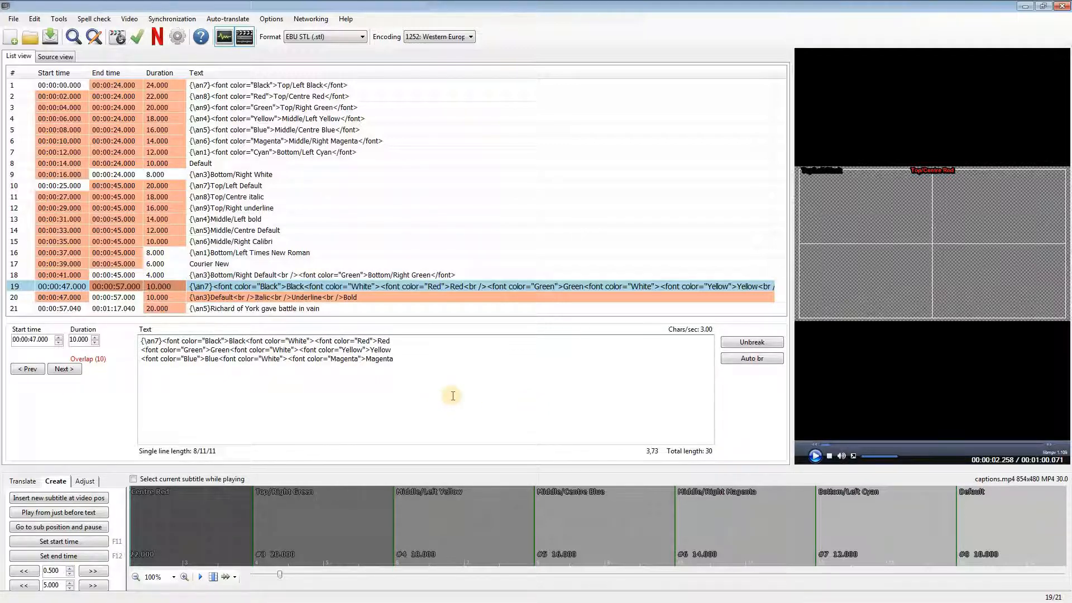
click(406, 296)
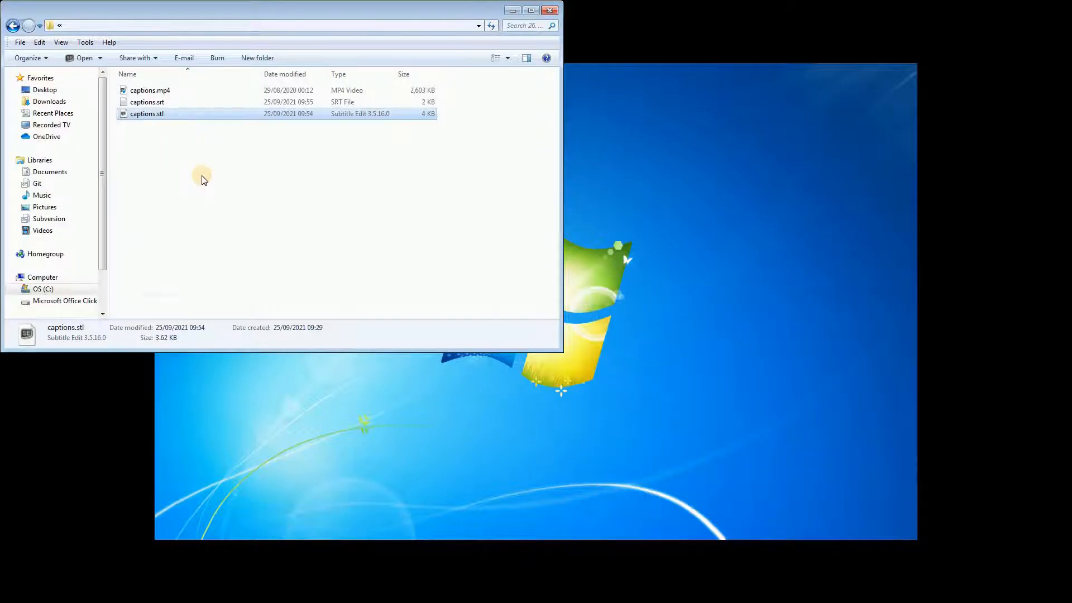
Step: Open captions.srt in a maximised Subtitle Edit window and show line 19 to check its colour and style tags
right_click(141, 106)
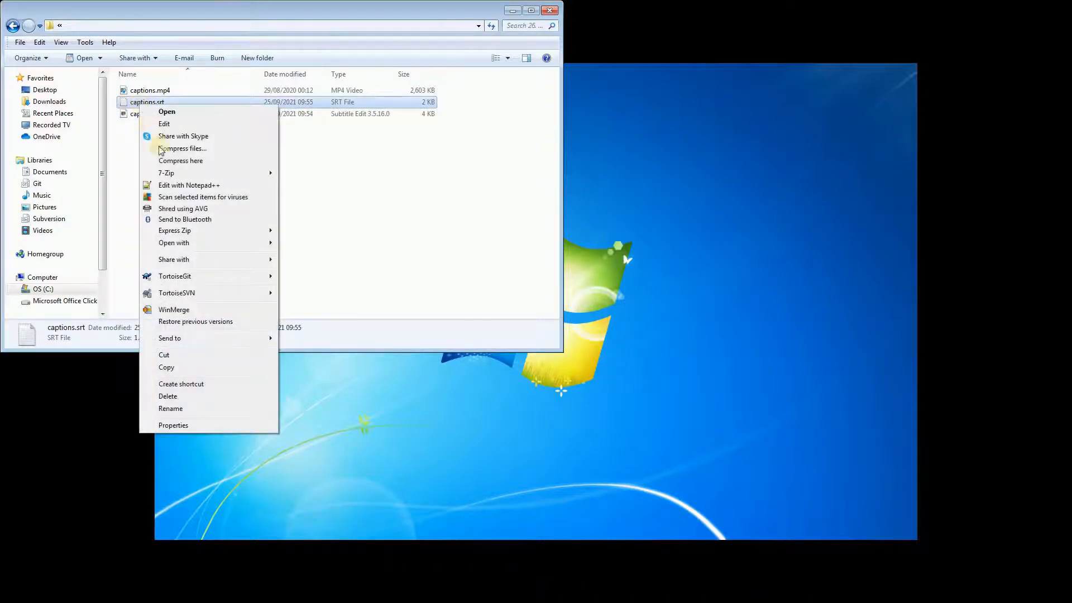
mouse_move(251, 251)
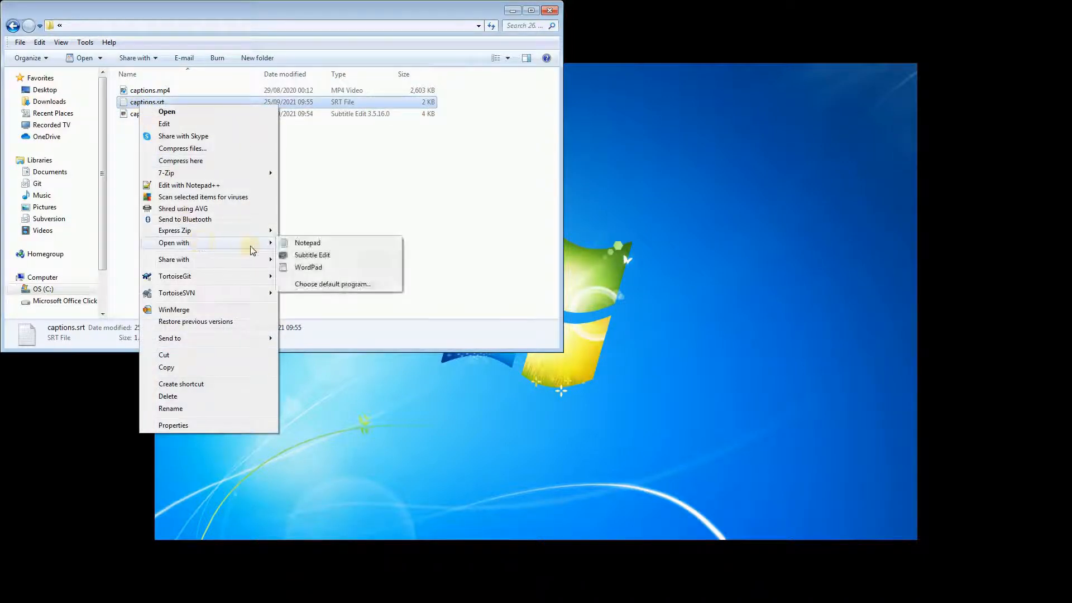
click(310, 255)
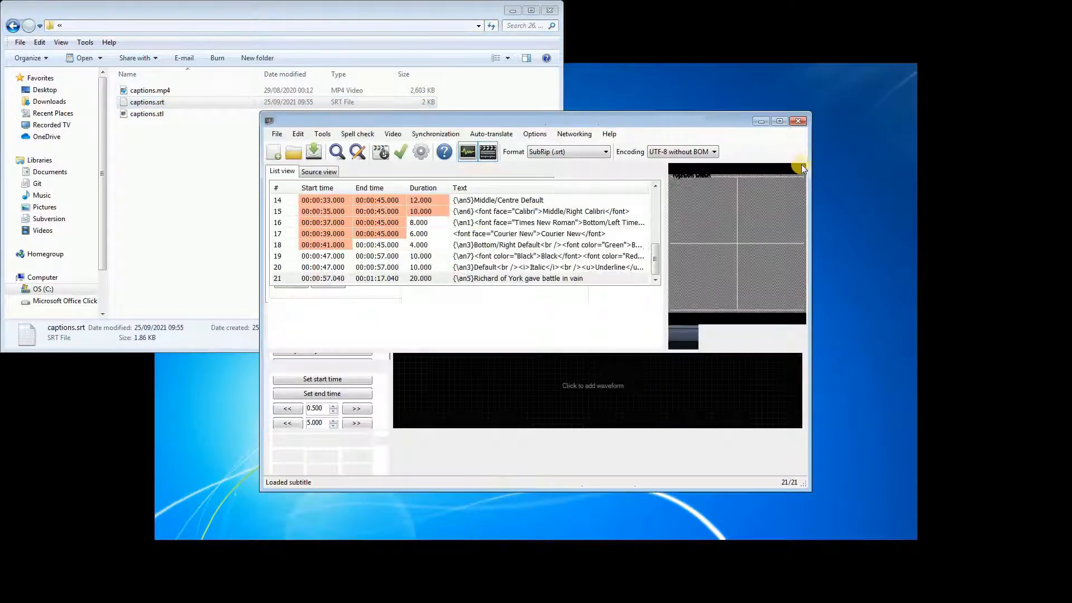
click(780, 121)
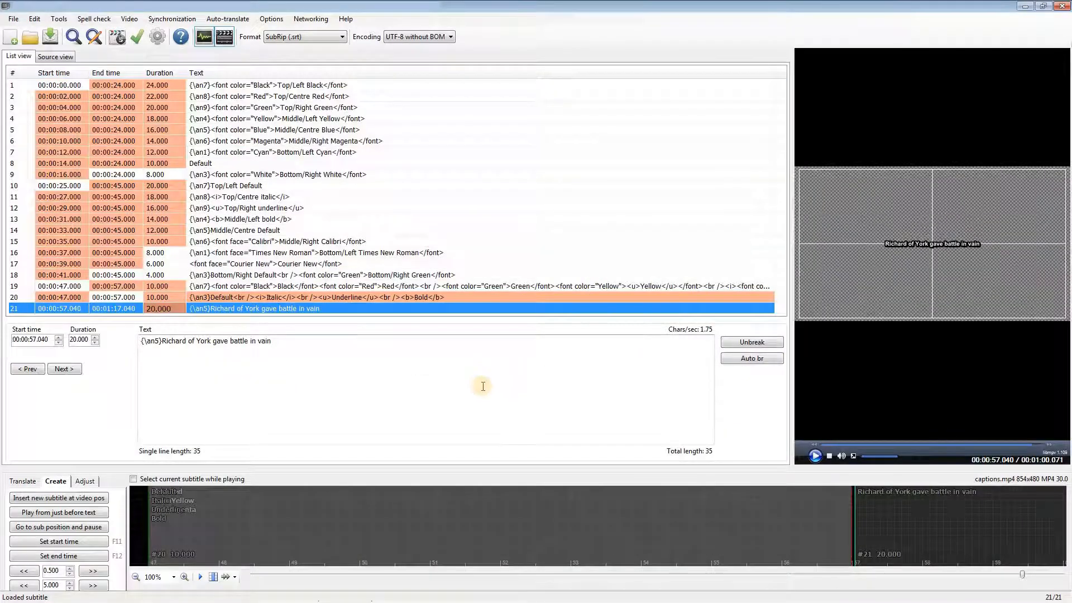
click(329, 286)
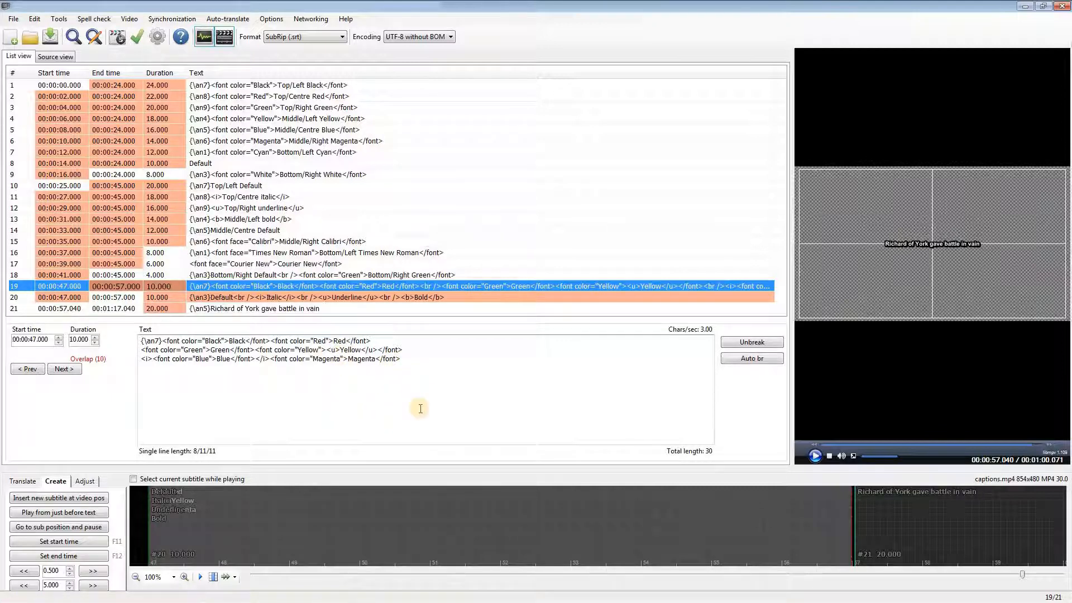
Step: Colour the word "Richard" red (#ff0000) in subtitle line 21
click(365, 309)
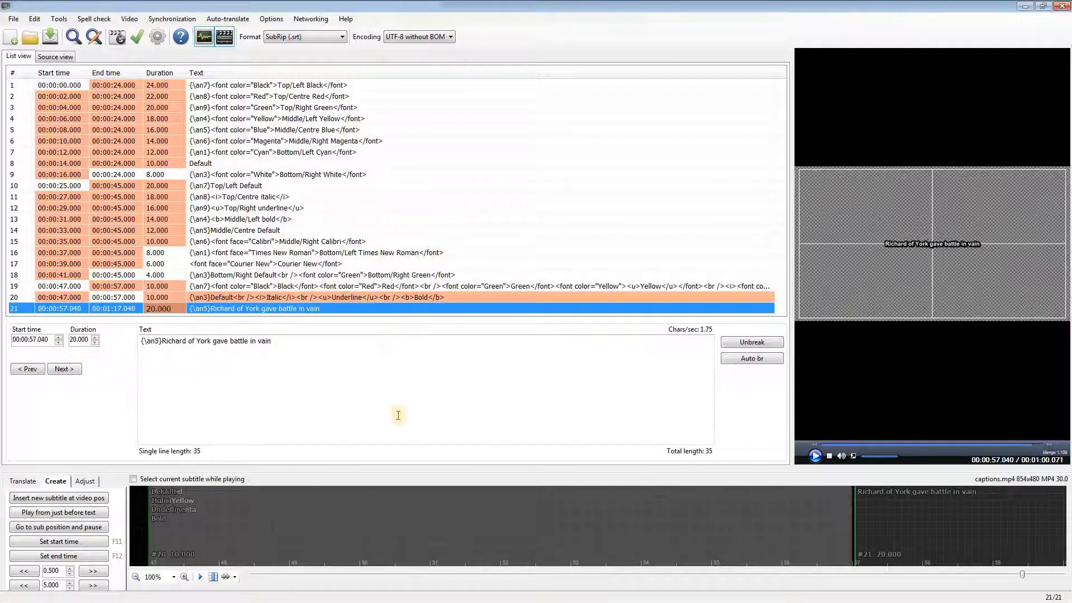
double_click(176, 341)
drag(177, 341, 183, 340)
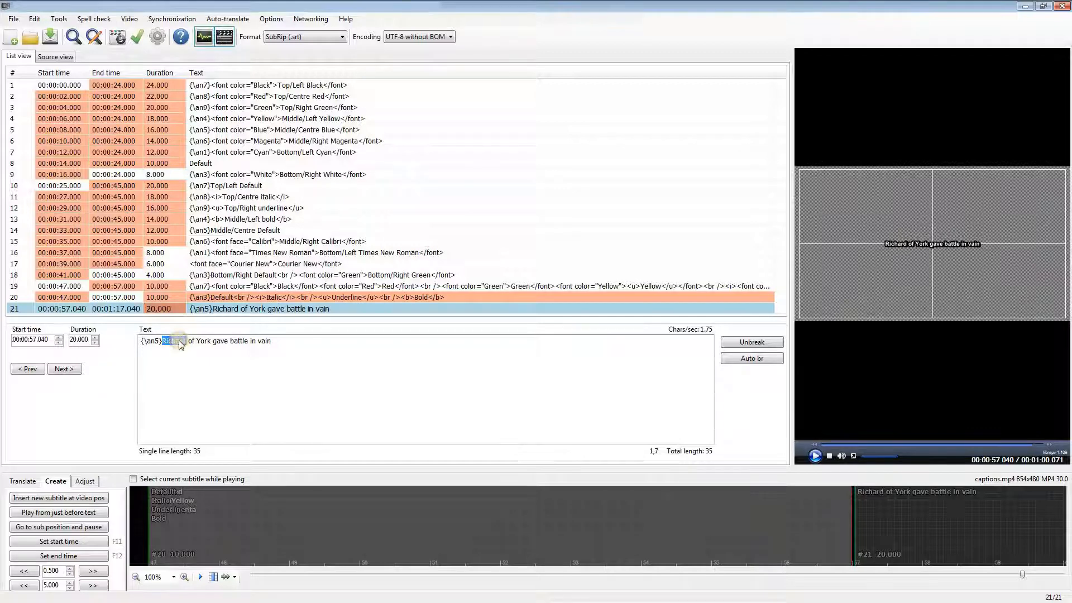
right_click(180, 341)
click(211, 479)
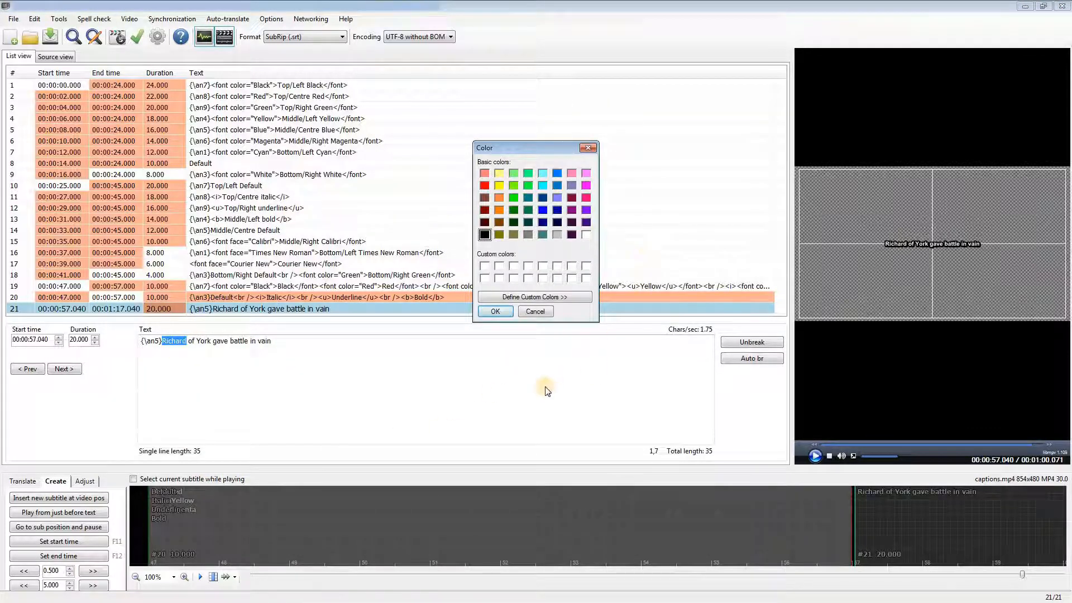
click(483, 185)
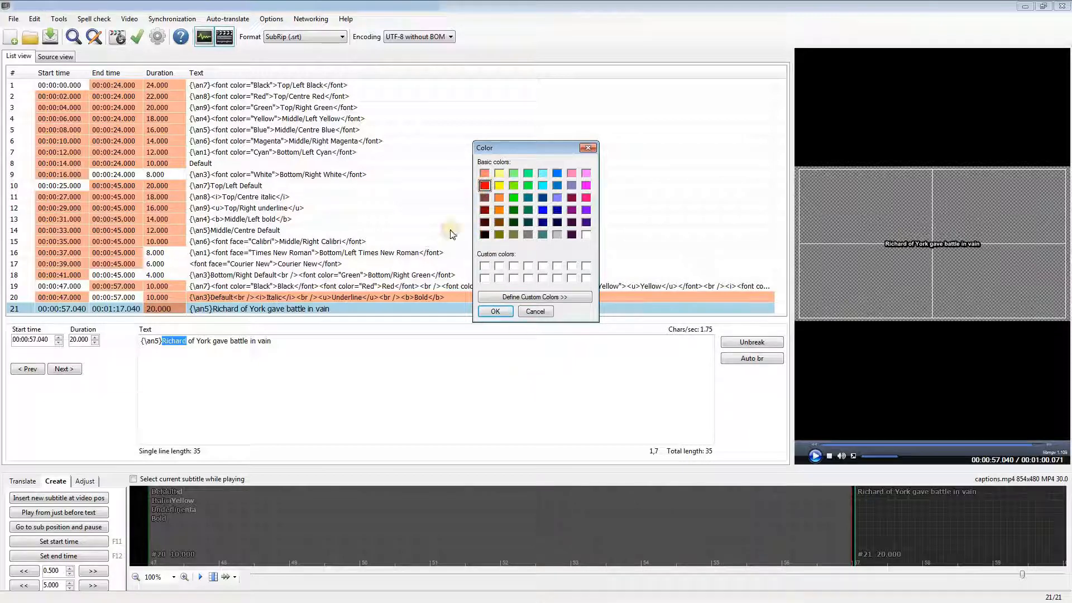
click(496, 311)
click(210, 343)
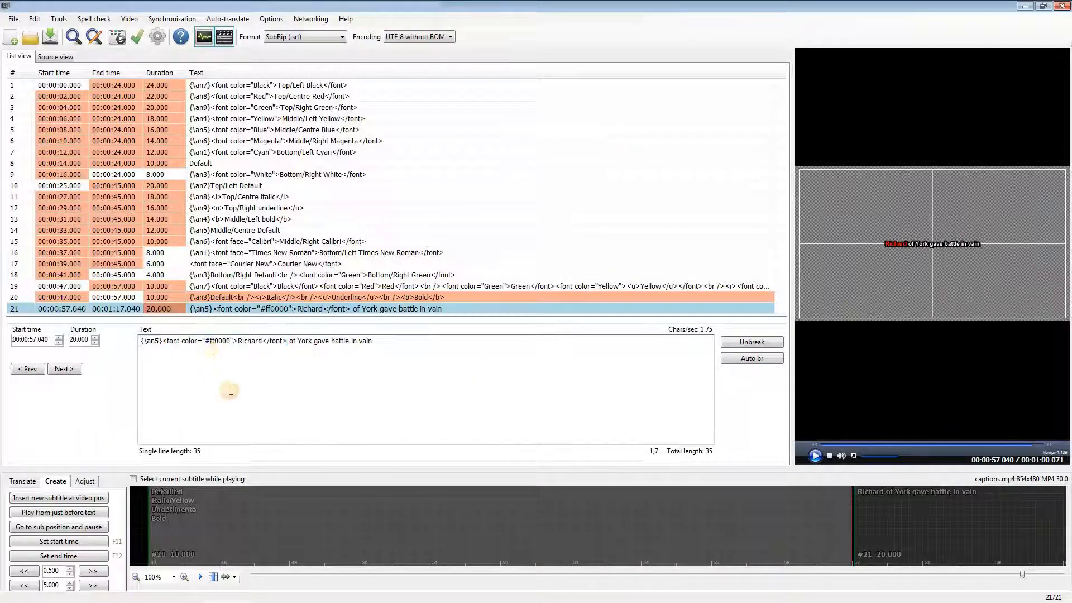
Step: Colour the word "of" orange (#ff8000) in subtitle line 21
double_click(292, 341)
right_click(292, 341)
click(322, 477)
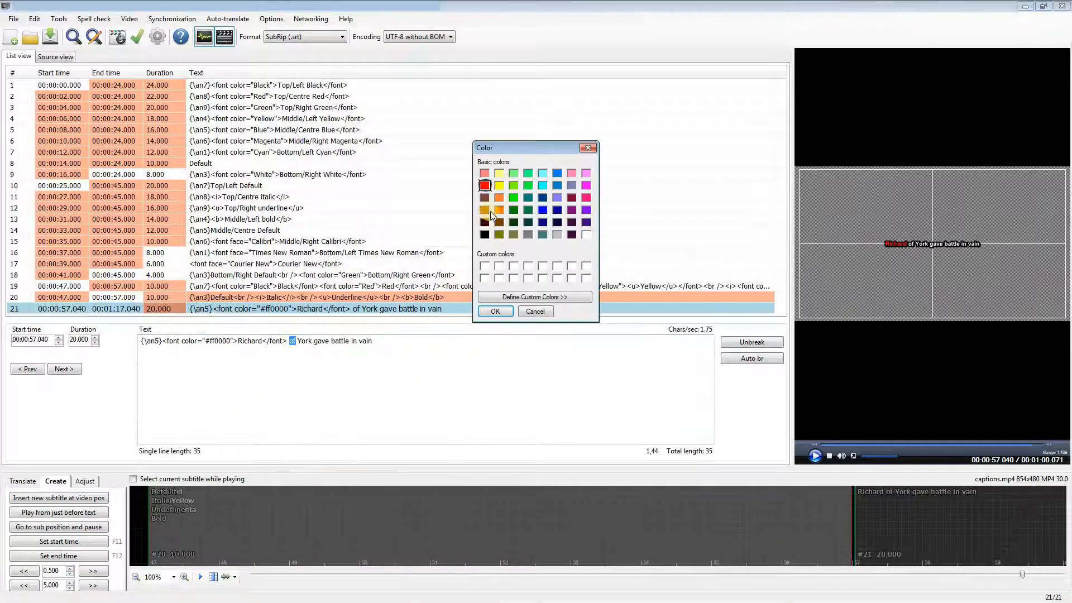
click(498, 210)
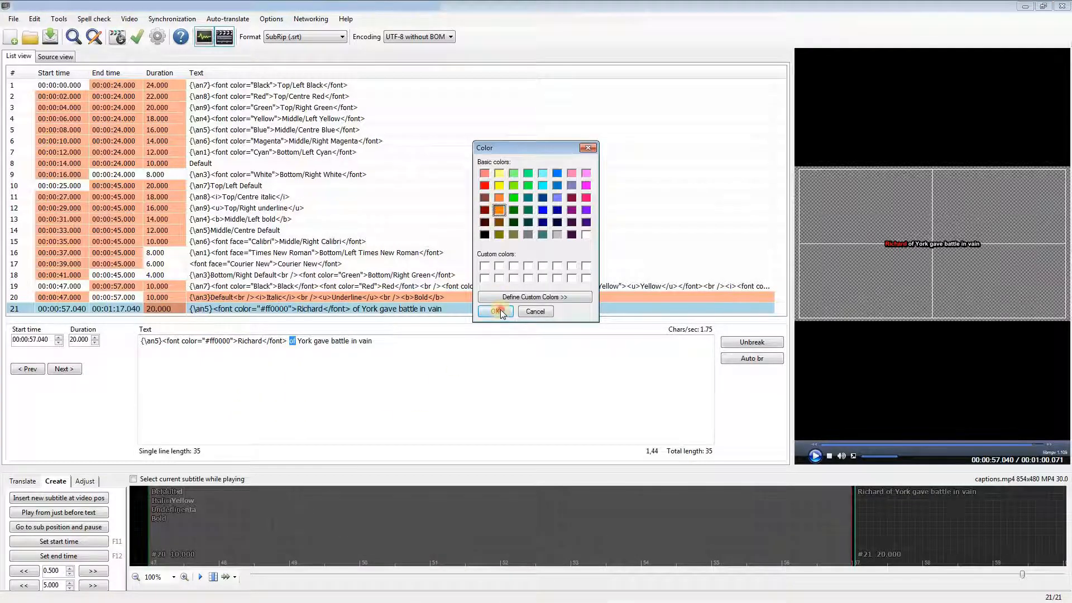
Step: Colour the word "York" yellow (#ffff00) in subtitle line 21
double_click(406, 341)
right_click(404, 342)
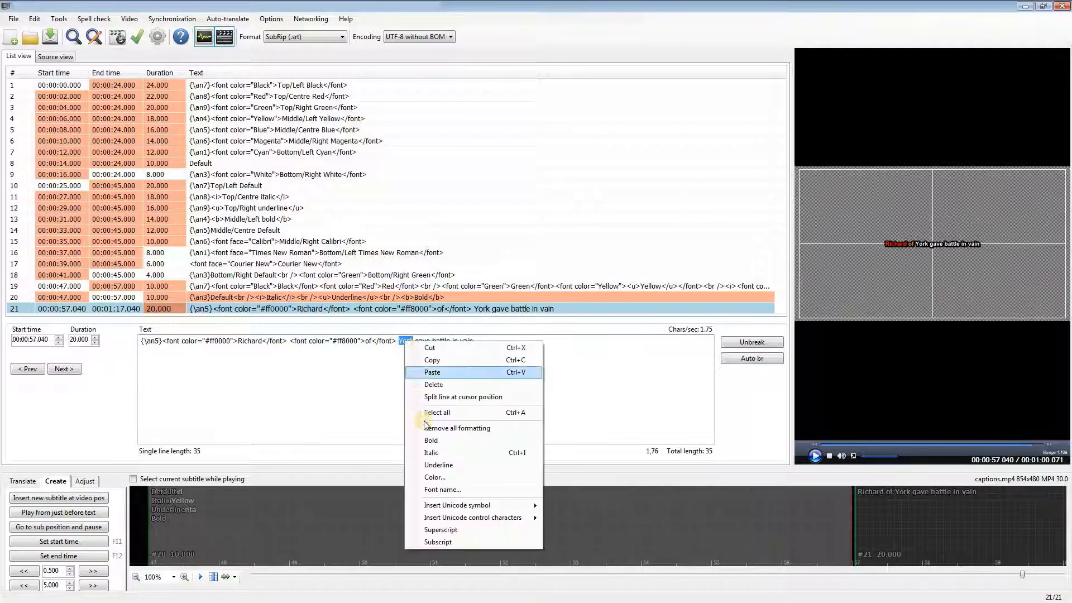
click(478, 476)
click(498, 184)
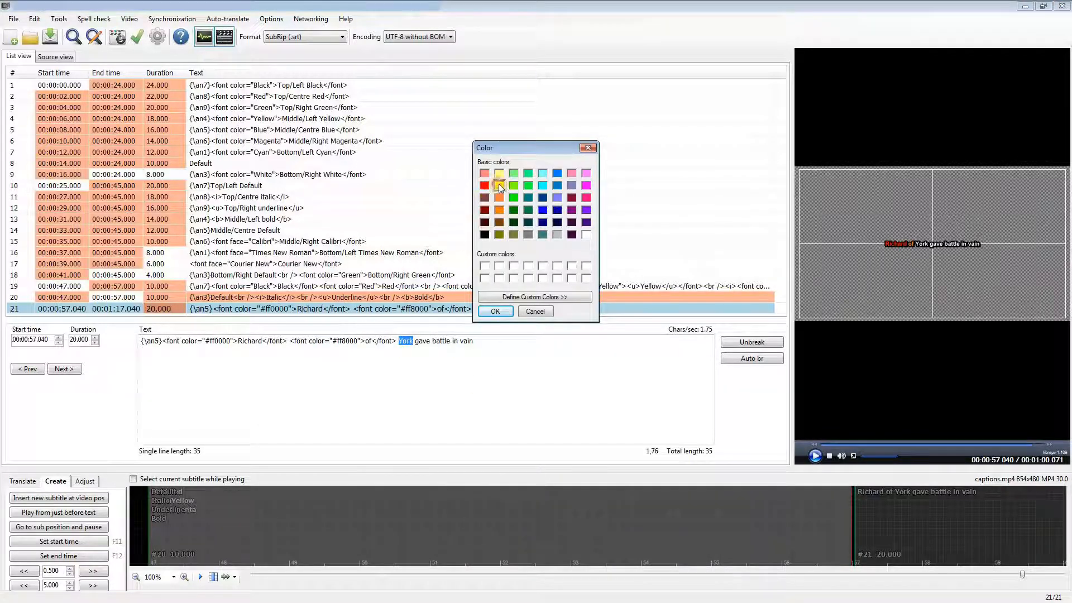
click(494, 311)
Step: Colour the word "gave" green (#008000) in subtitle line 21
double_click(519, 341)
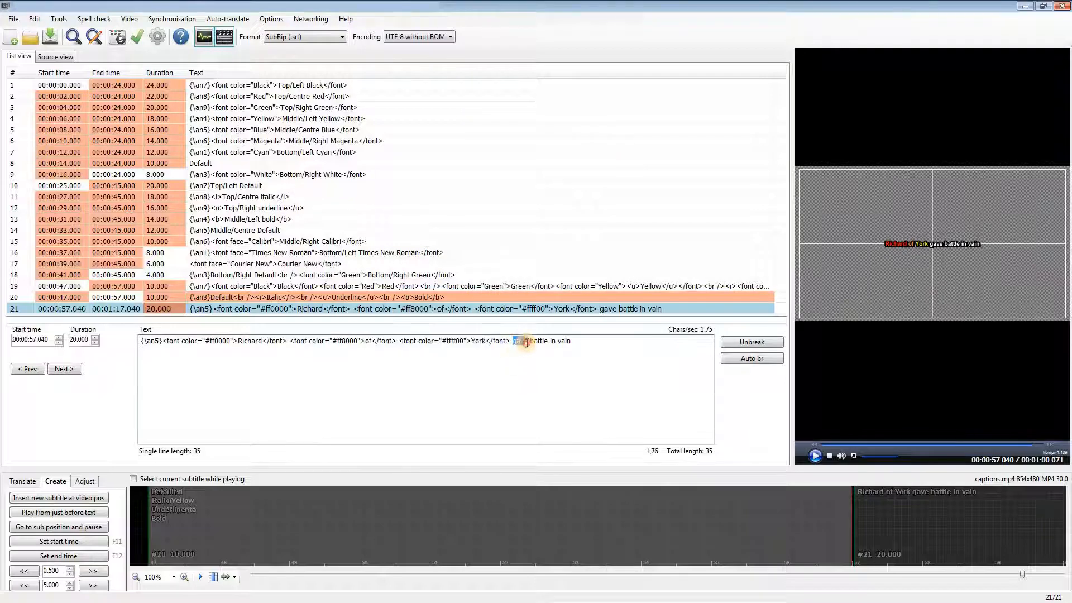
right_click(518, 342)
click(551, 477)
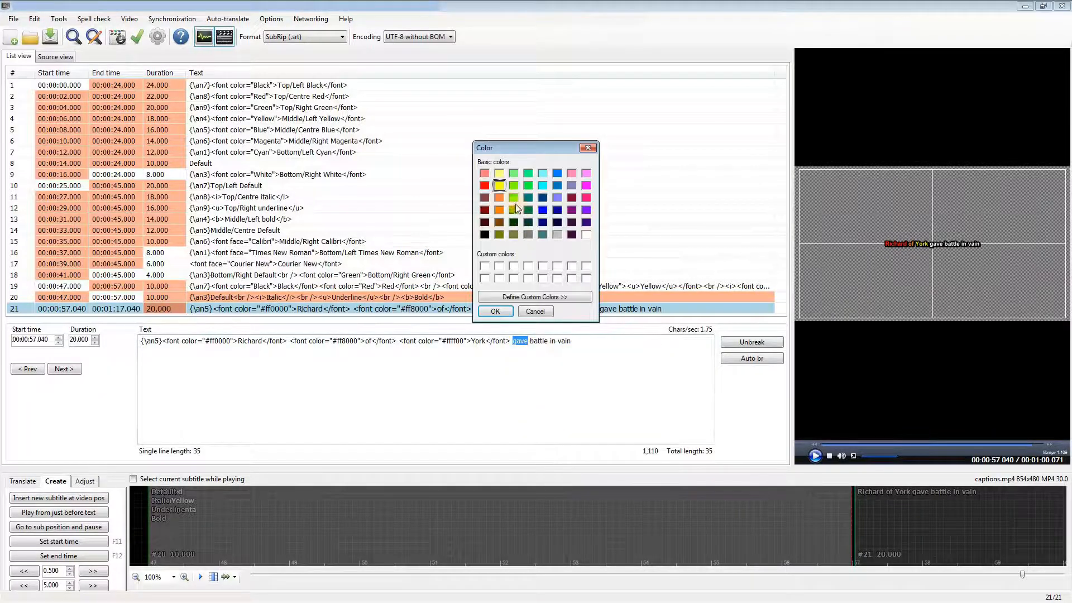
click(513, 209)
click(494, 311)
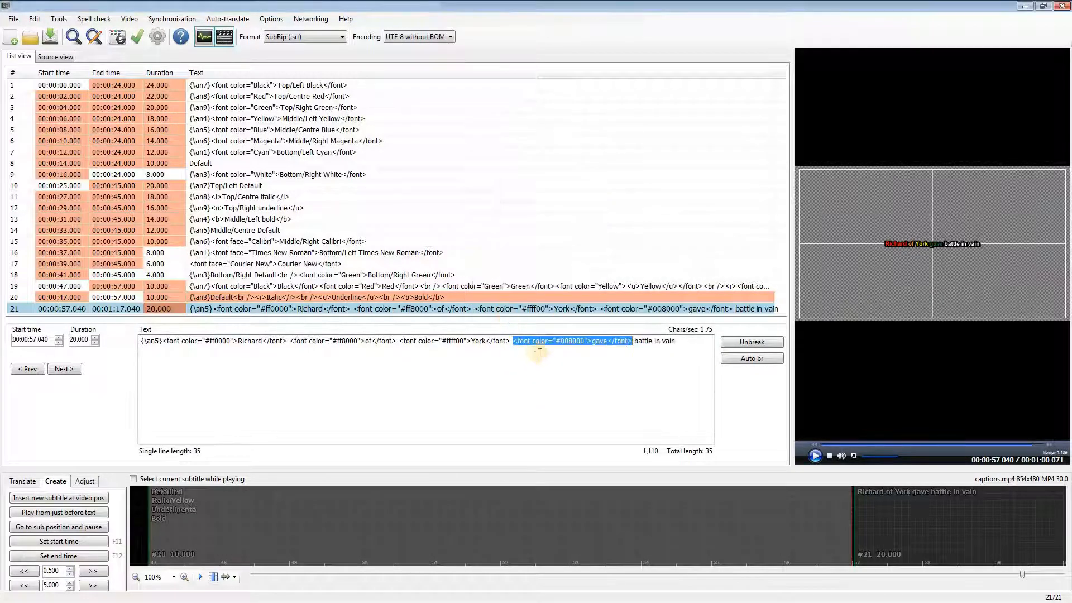
Step: Colour the word "battle" blue (#0000ff) in subtitle line 21
double_click(639, 341)
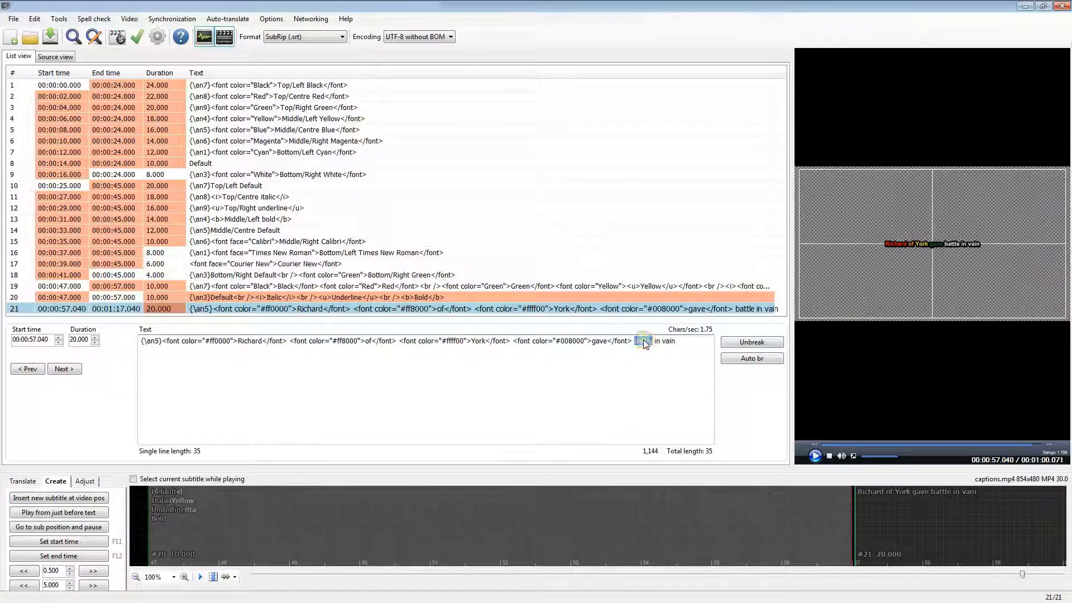
right_click(638, 342)
click(670, 477)
click(542, 209)
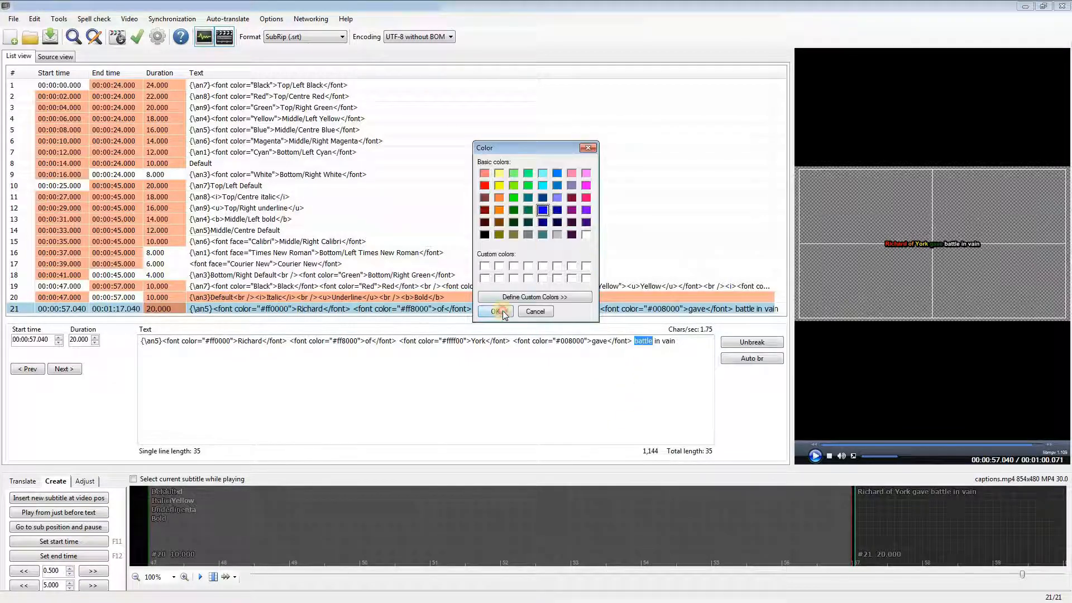
click(494, 311)
Step: Colour the word "in" purple (#8000ff) in subtitle line 21
click(246, 351)
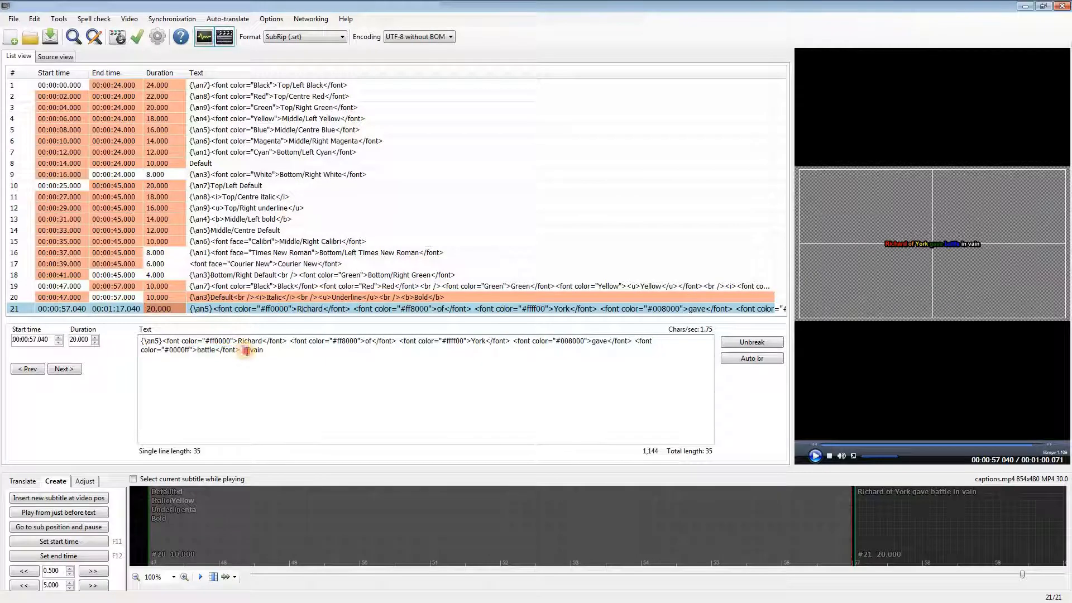
right_click(246, 353)
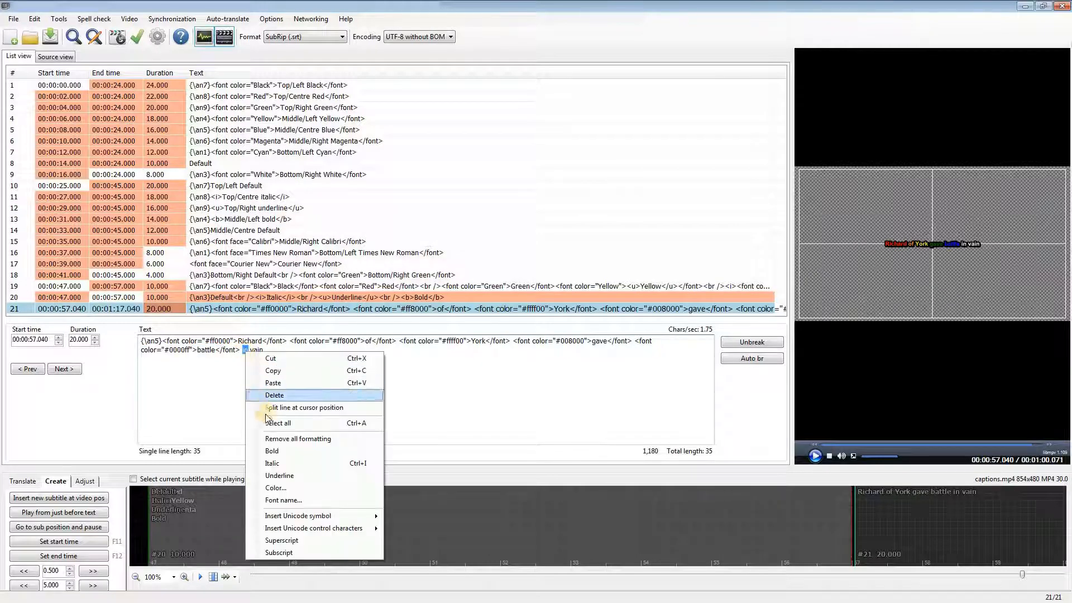
click(279, 478)
click(586, 209)
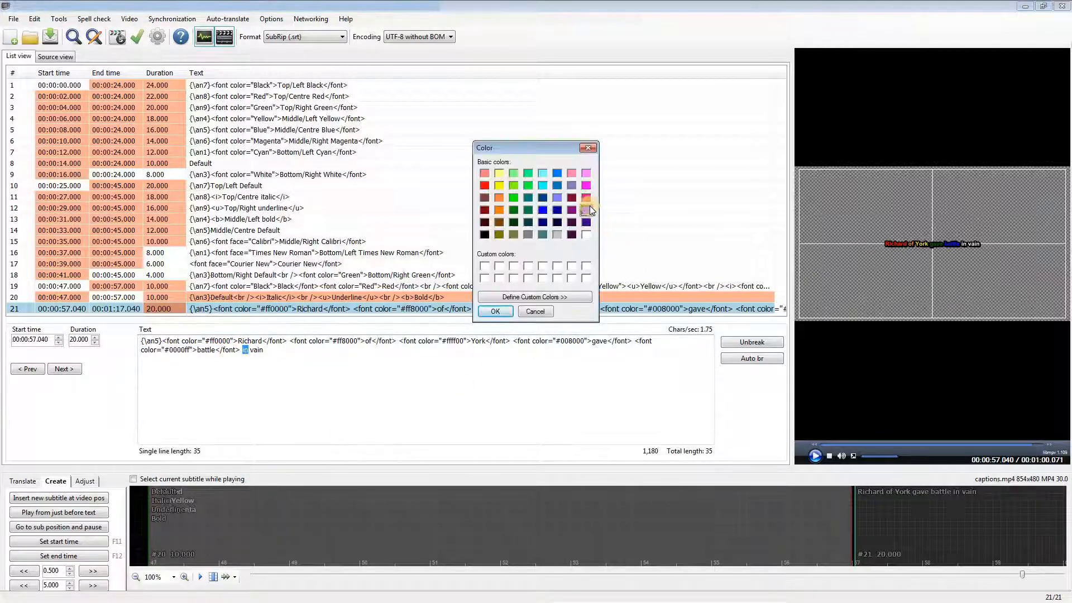
click(495, 312)
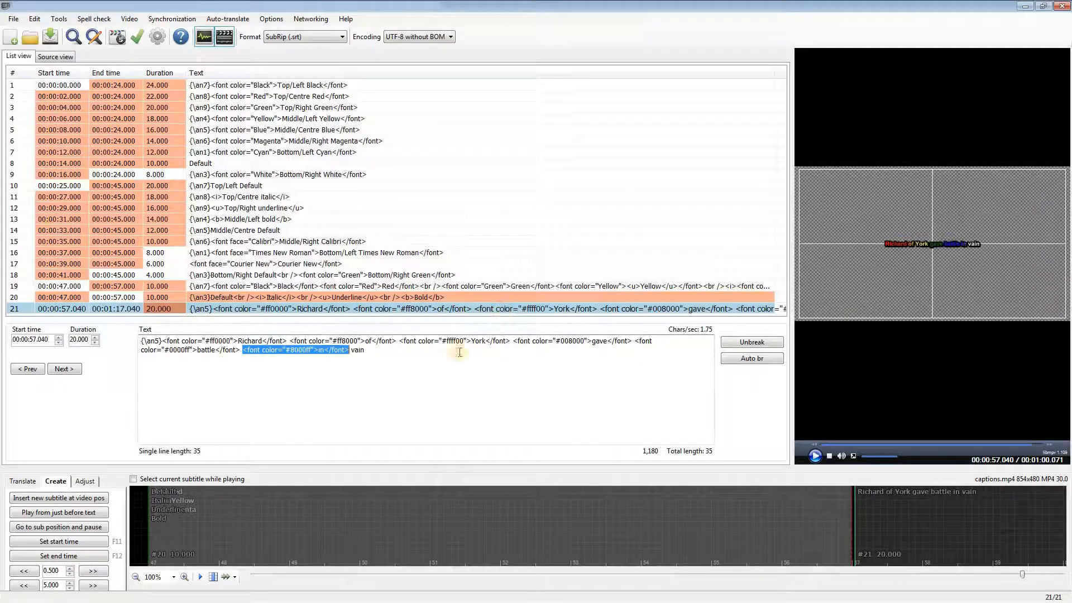
Step: Colour the word "vain" dark purple (#400080) in subtitle line 21
double_click(357, 350)
right_click(357, 350)
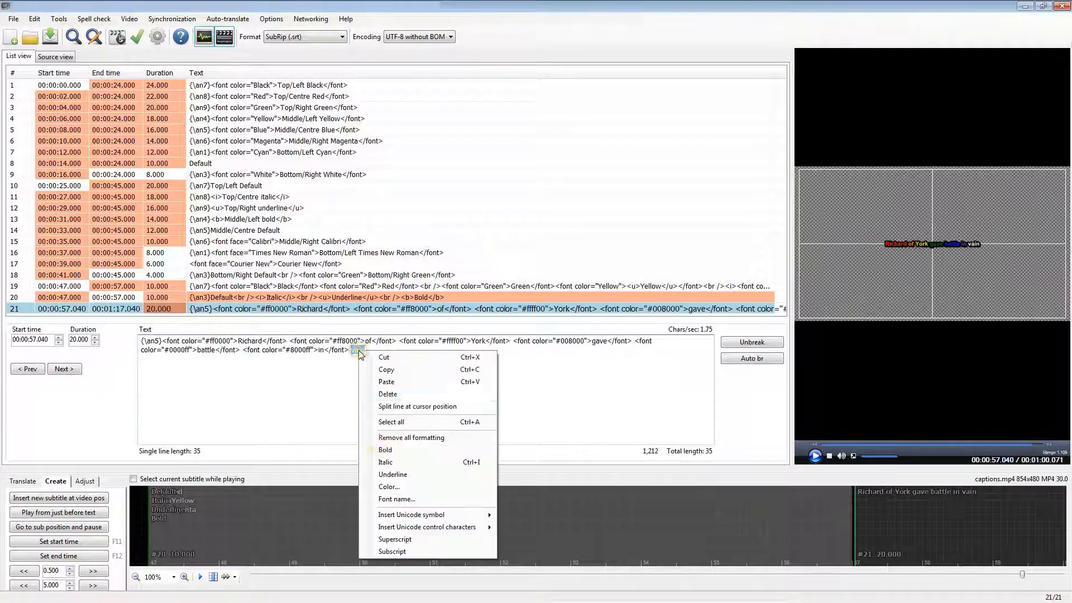
click(393, 487)
click(586, 222)
click(495, 311)
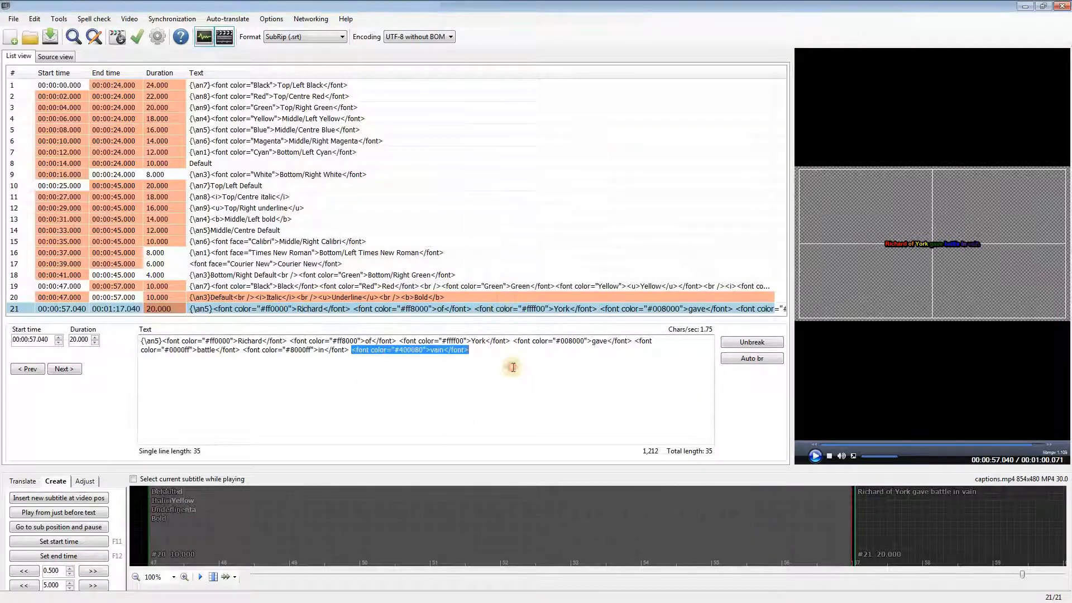
click(512, 367)
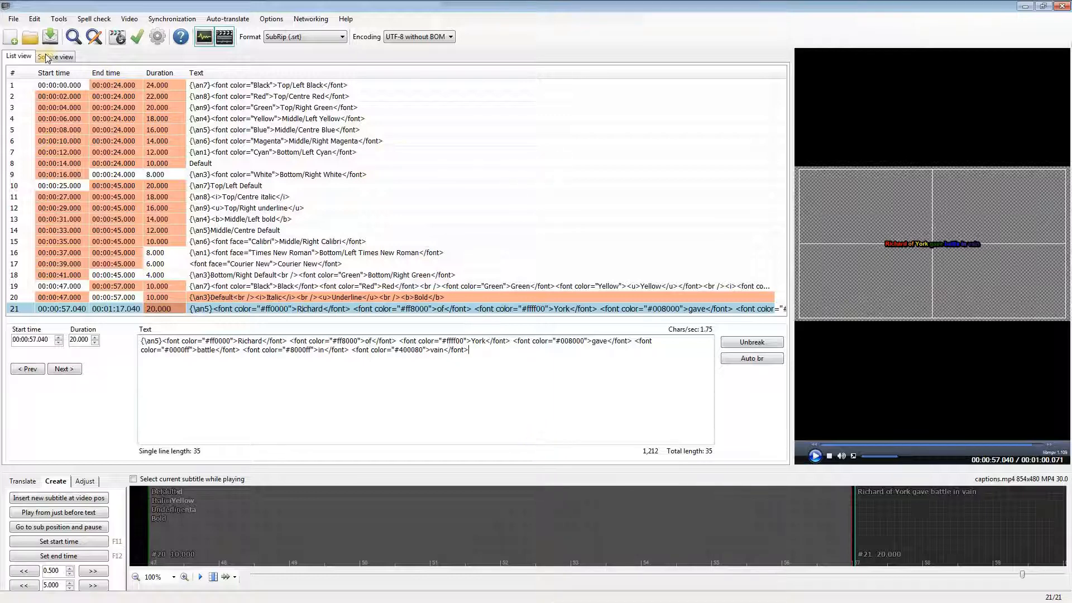
Step: Save a copy of the subtitles in SubRip format, overwriting the existing captions.srt
click(14, 20)
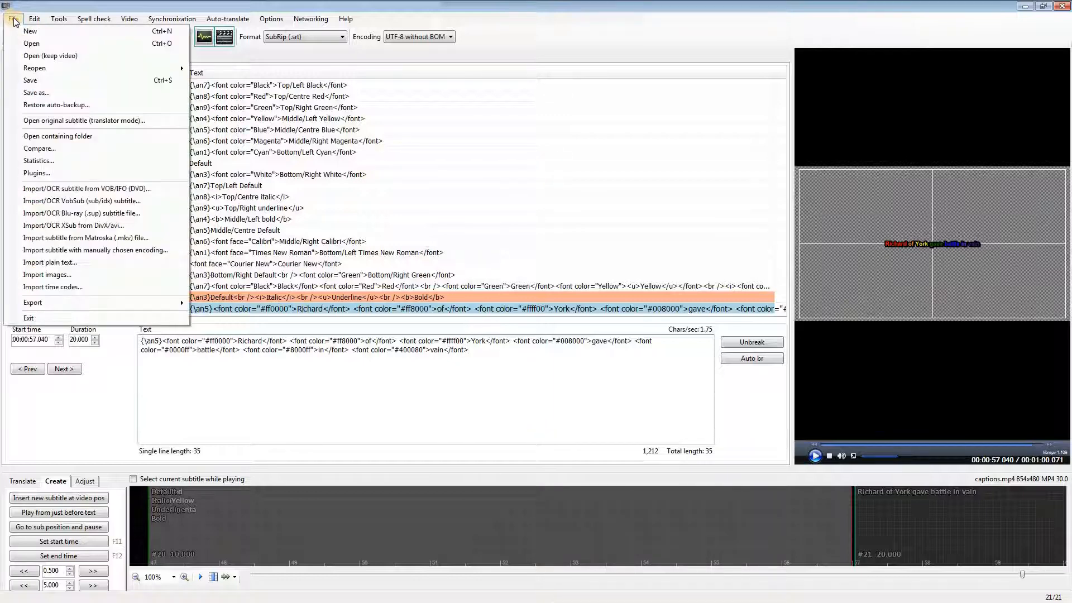
click(42, 93)
click(136, 121)
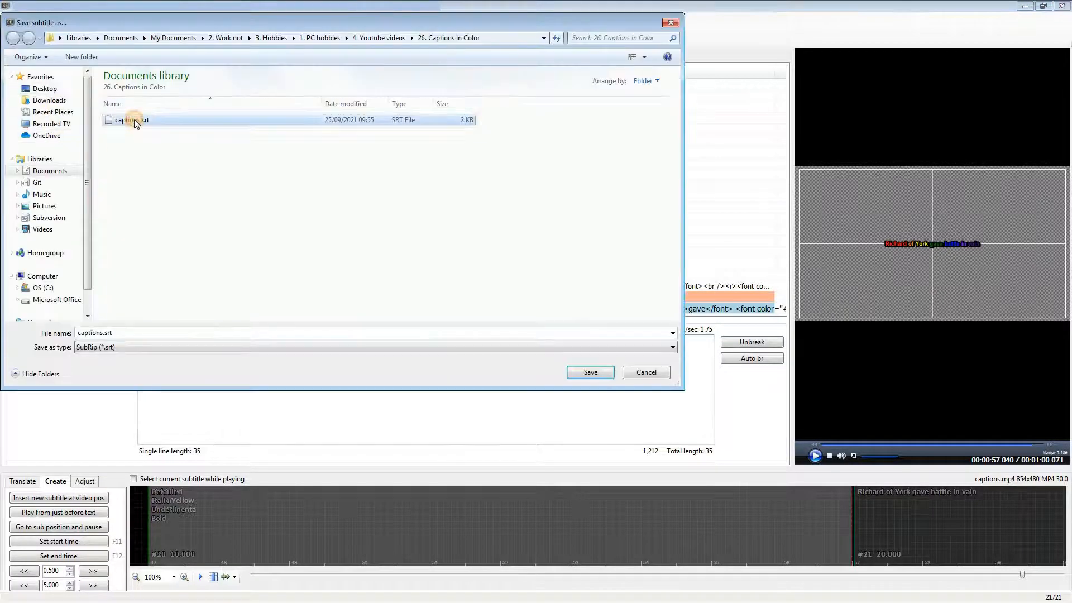
click(589, 372)
click(572, 311)
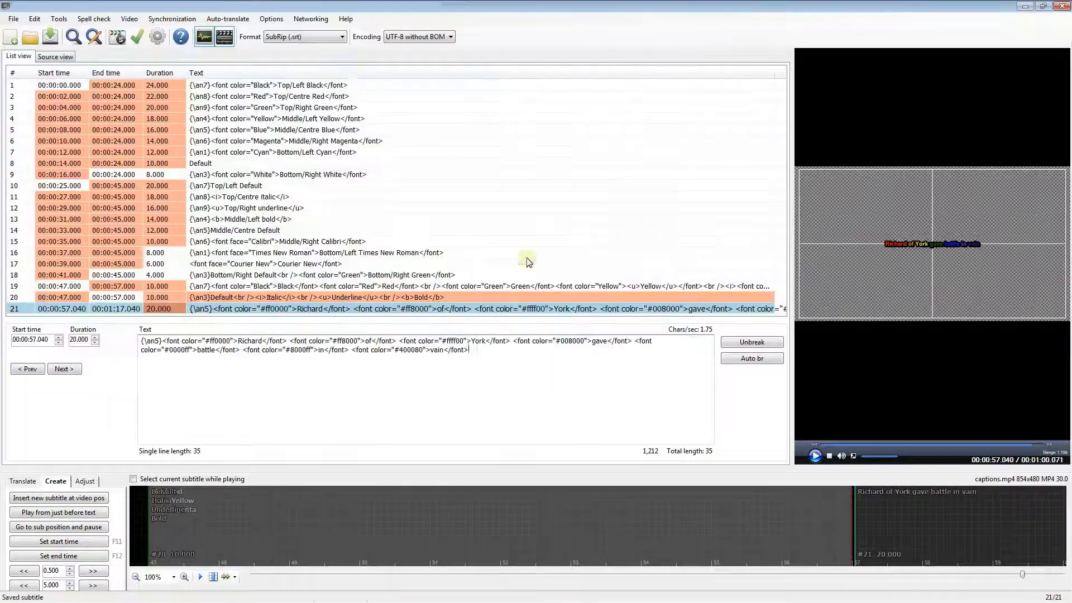
Step: Convert the subtitle format to EBU STL (.stl)
click(342, 37)
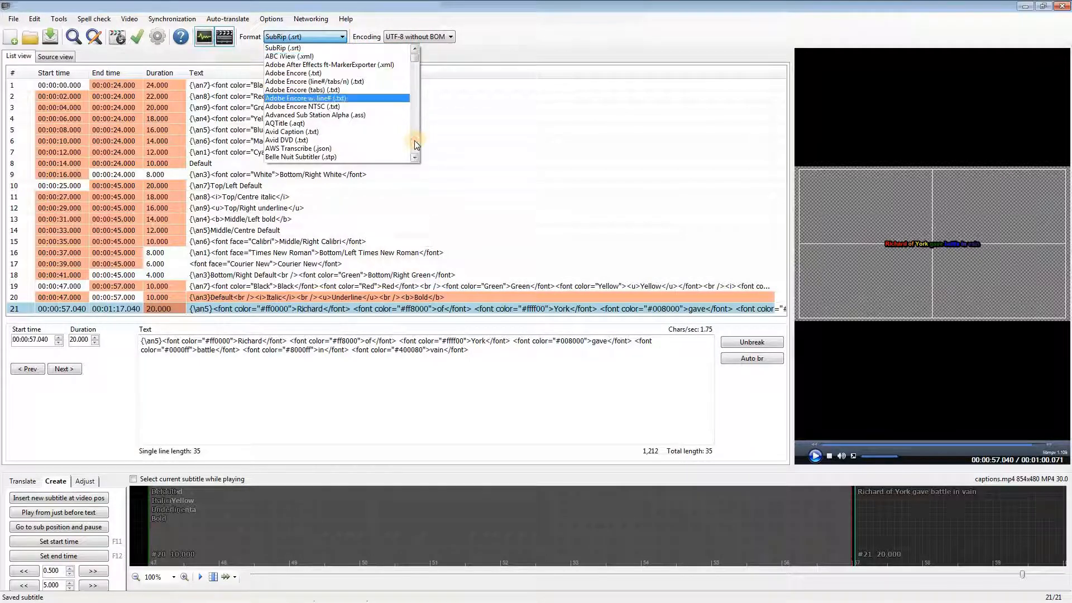
scroll(398, 139, down, 15)
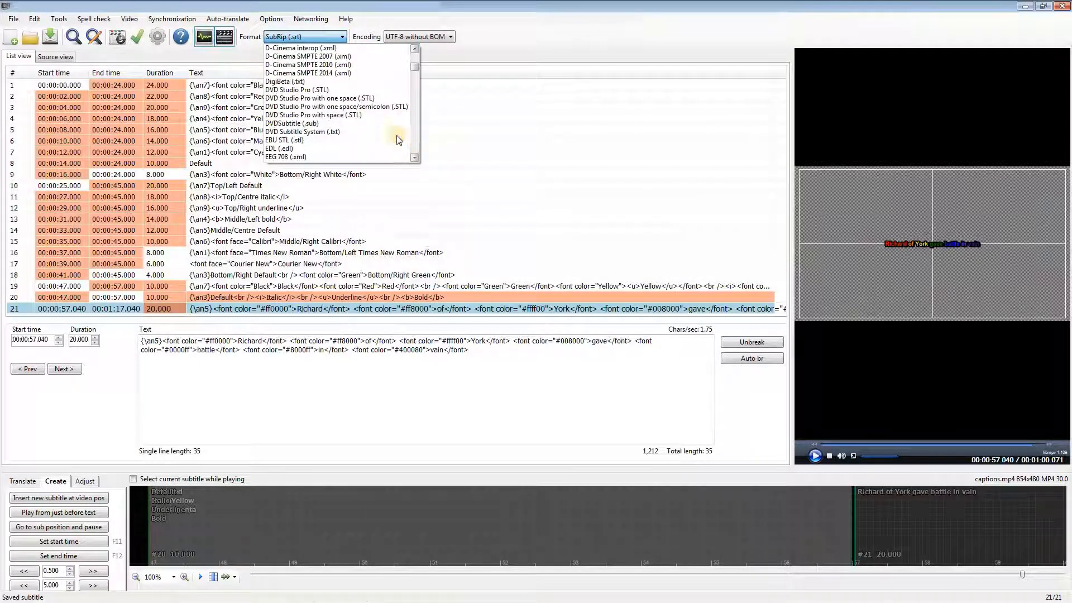
click(301, 140)
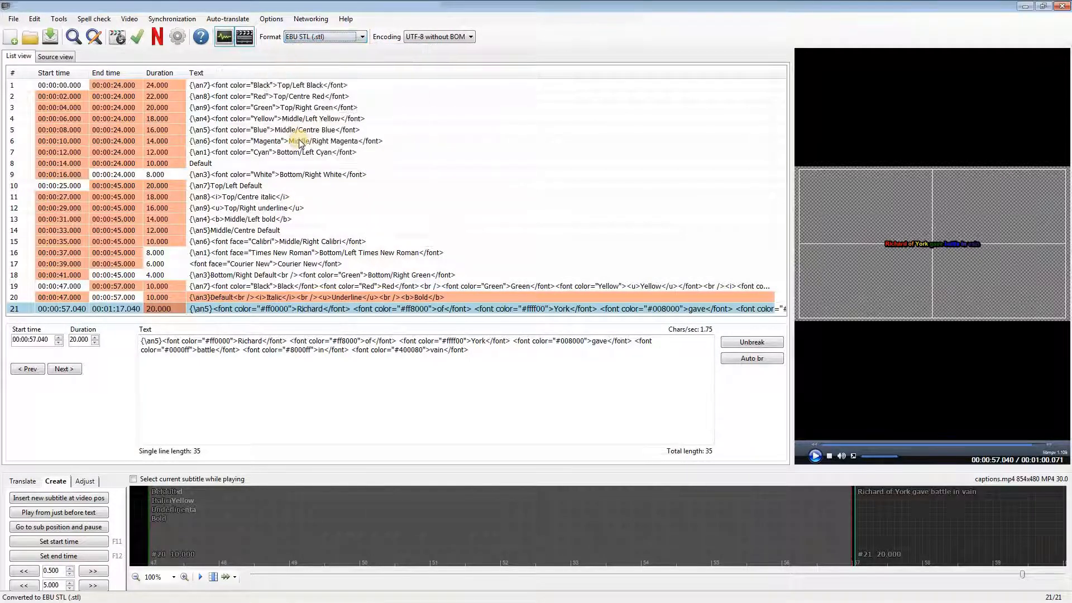
Step: Save the subtitles over the existing captions.stl, accepting the EBU save options with the Level-2 teletext display standard
click(13, 19)
click(38, 93)
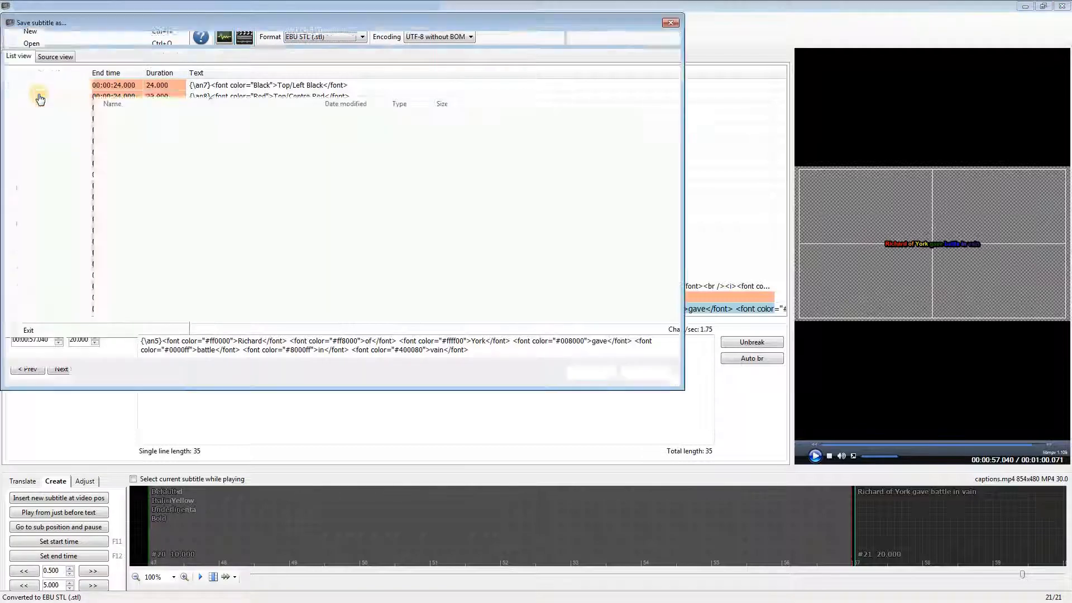
click(131, 119)
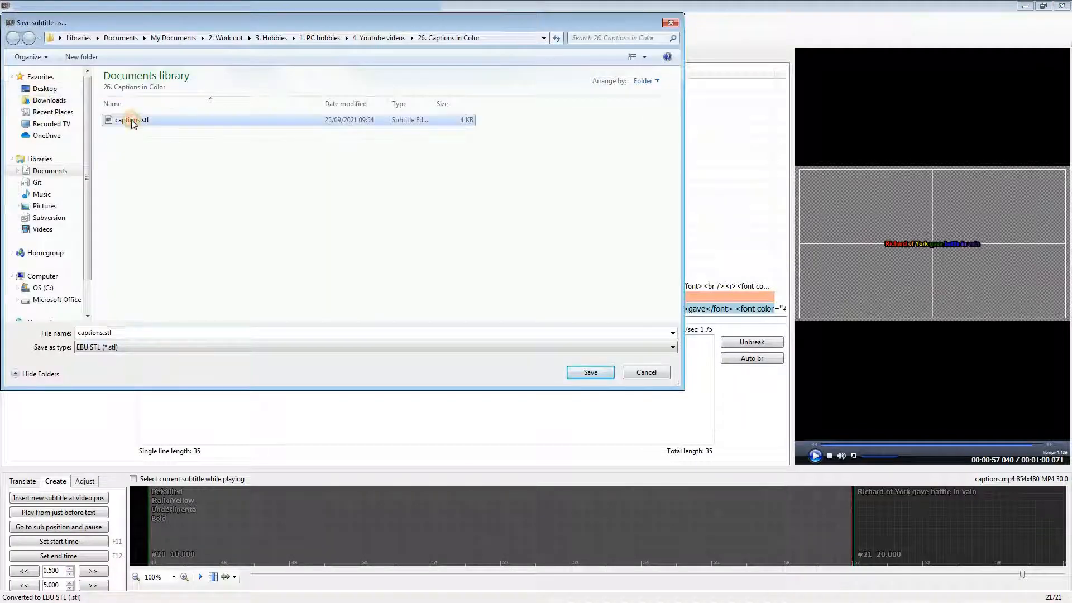
click(587, 372)
click(573, 311)
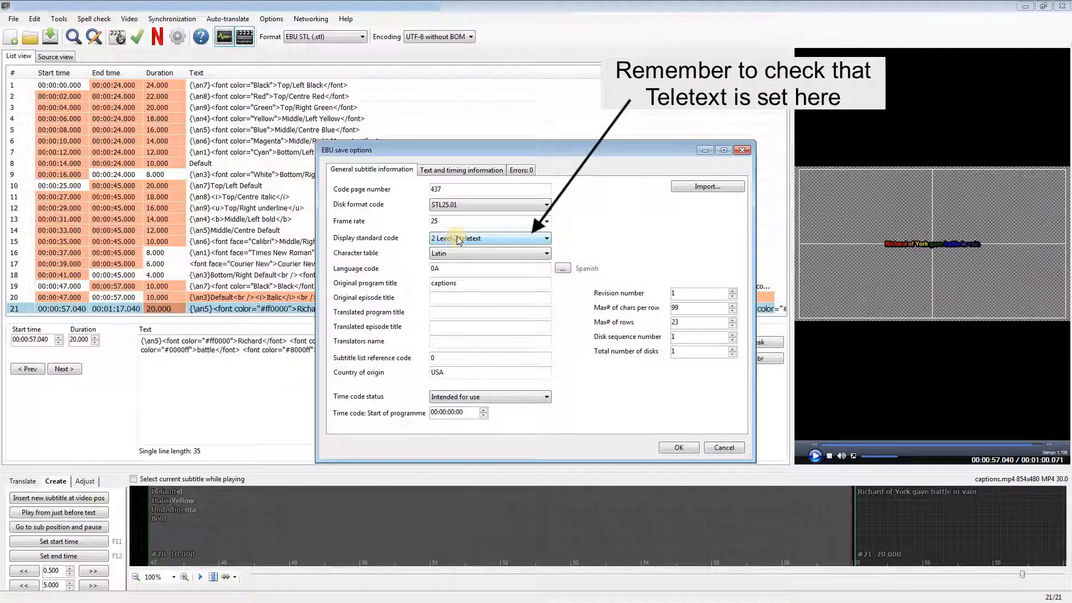
click(679, 448)
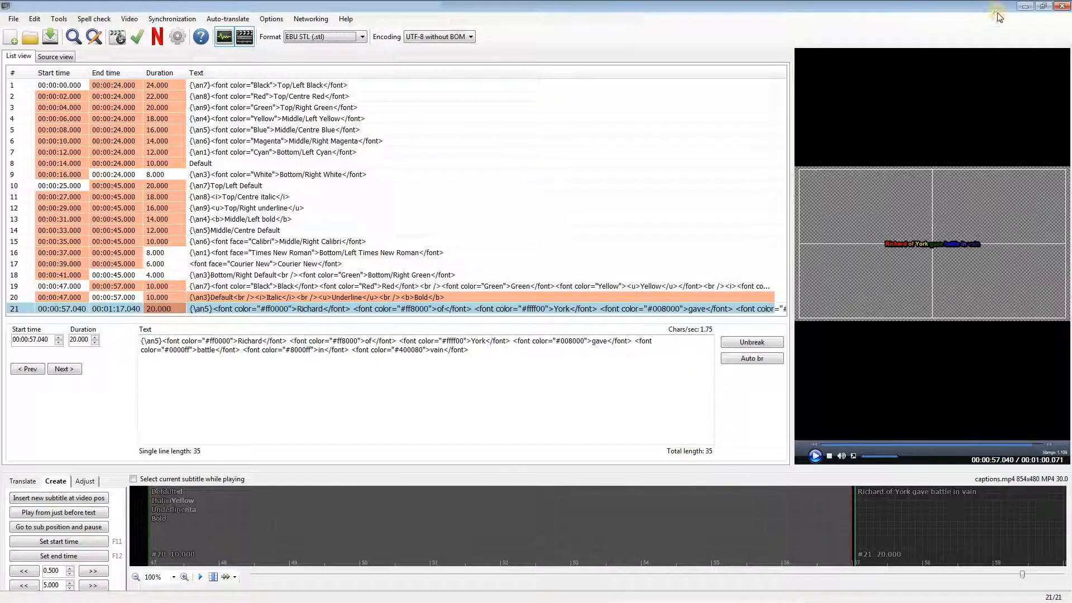
Step: Switch to the video's subtitles page in YouTube Studio and delete the Afar subtitles
click(1025, 6)
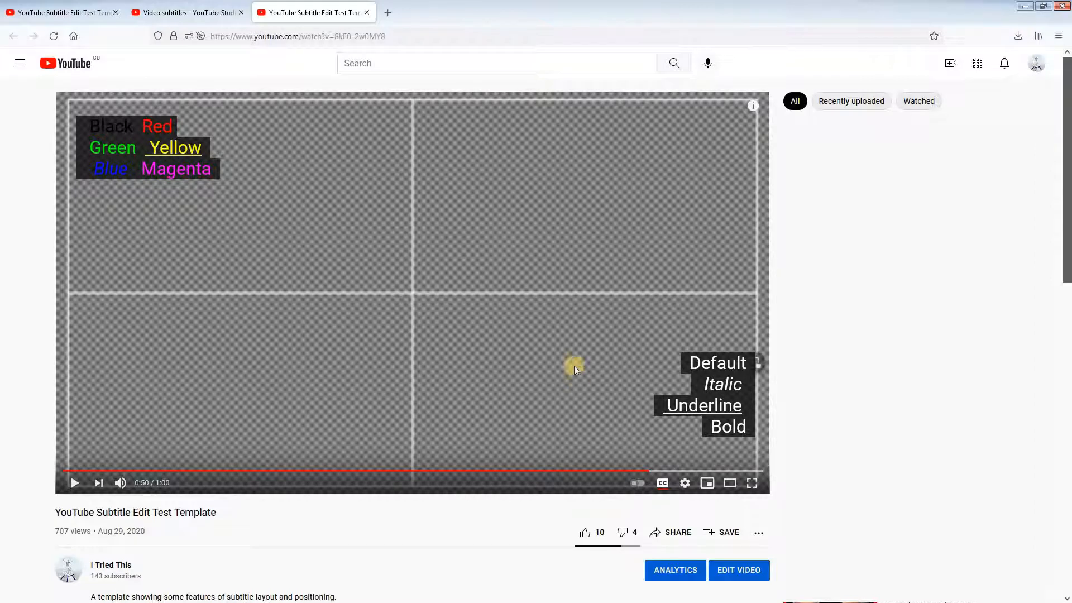
click(198, 14)
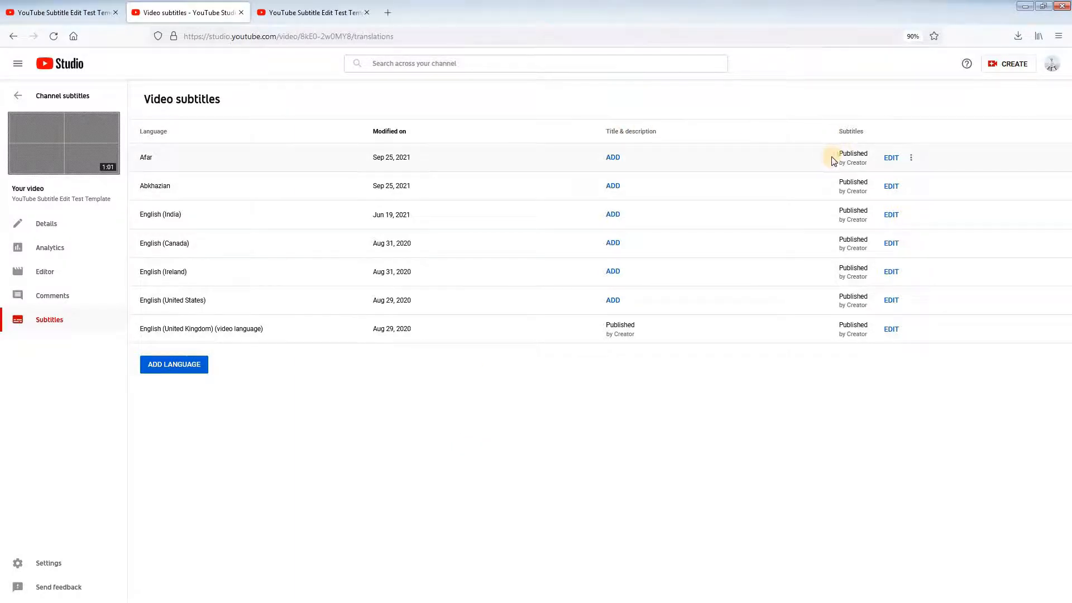
click(911, 159)
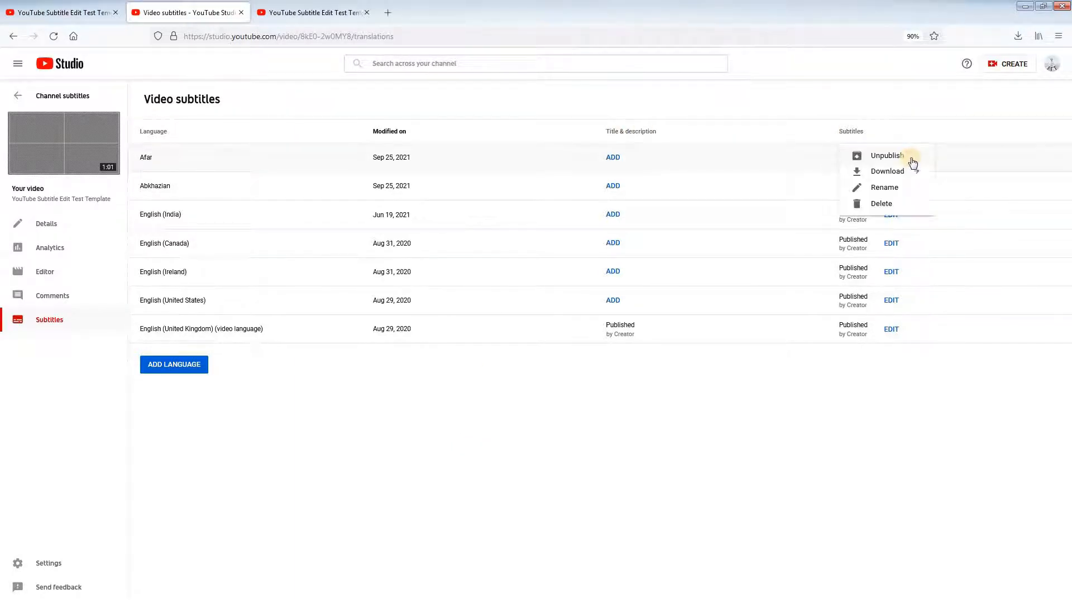
click(883, 204)
click(633, 354)
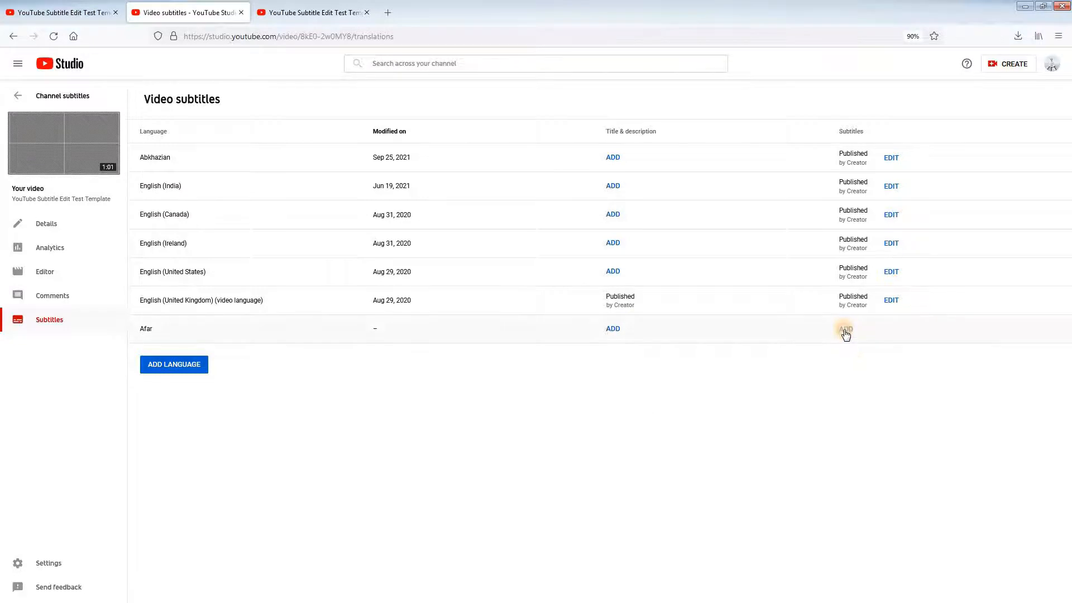
Step: Add Afar subtitles by uploading captions.stl with timing, and publish them
click(843, 329)
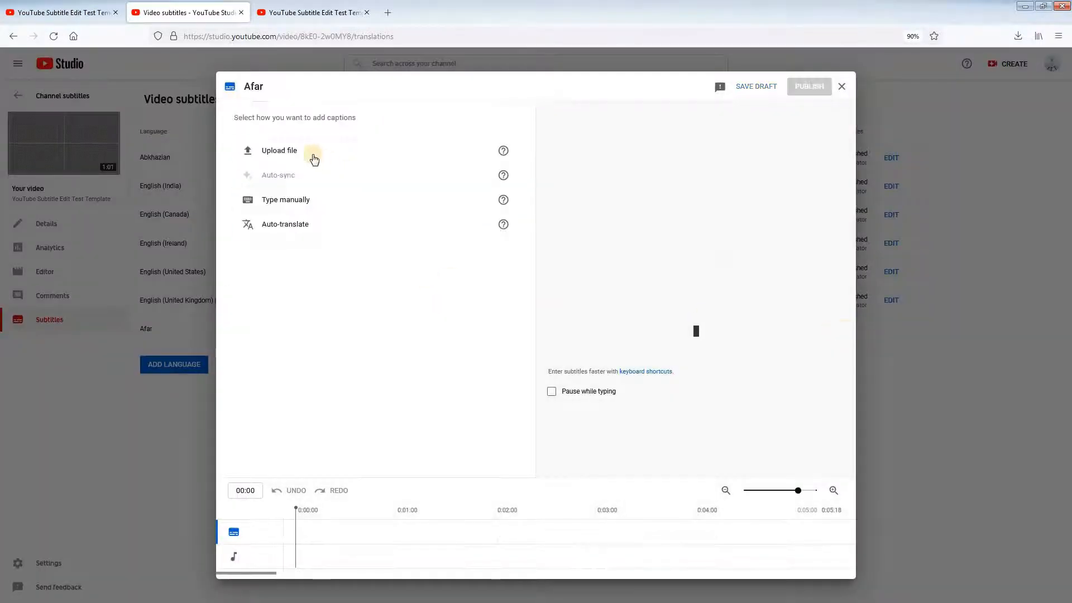
click(306, 156)
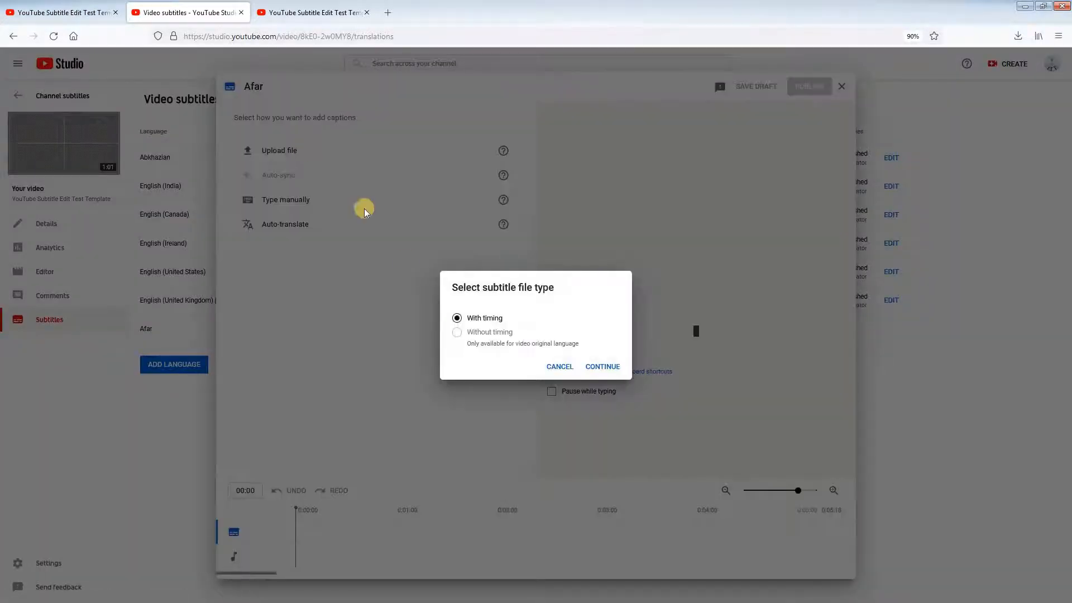
click(605, 369)
click(134, 101)
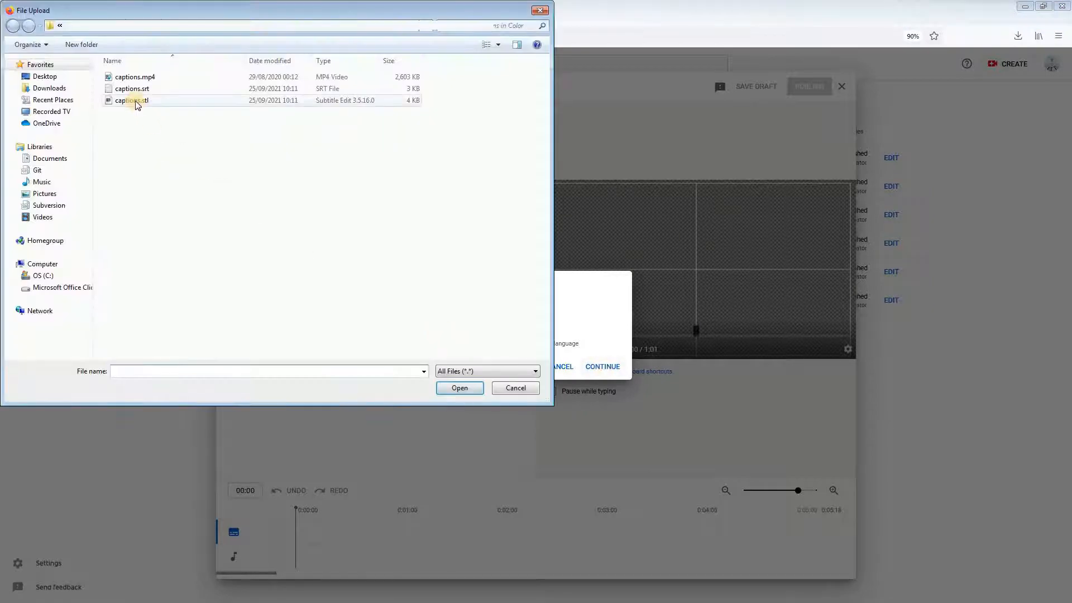
click(461, 388)
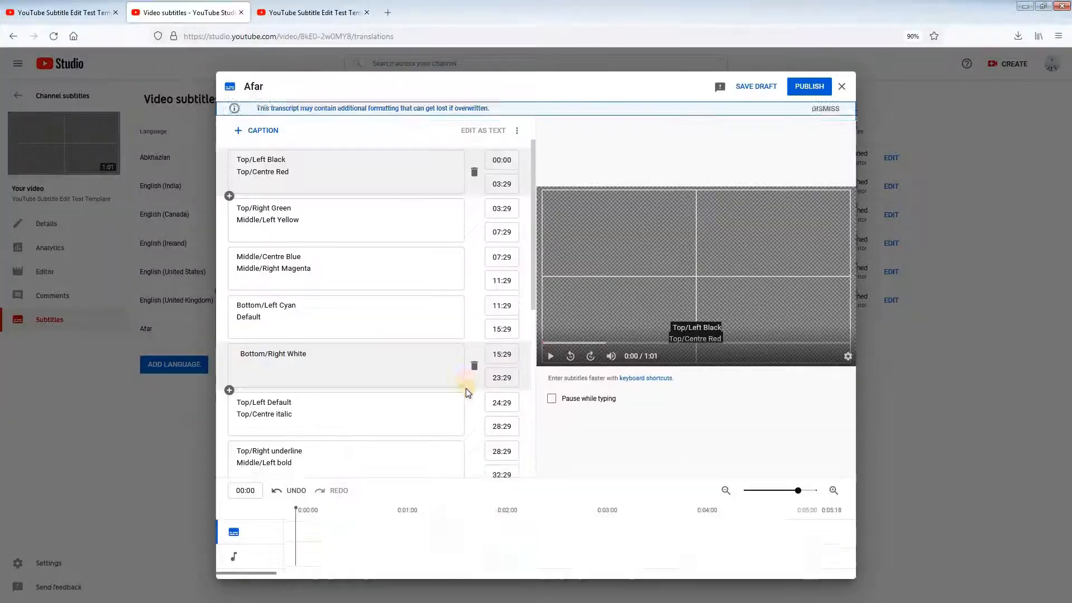
click(813, 85)
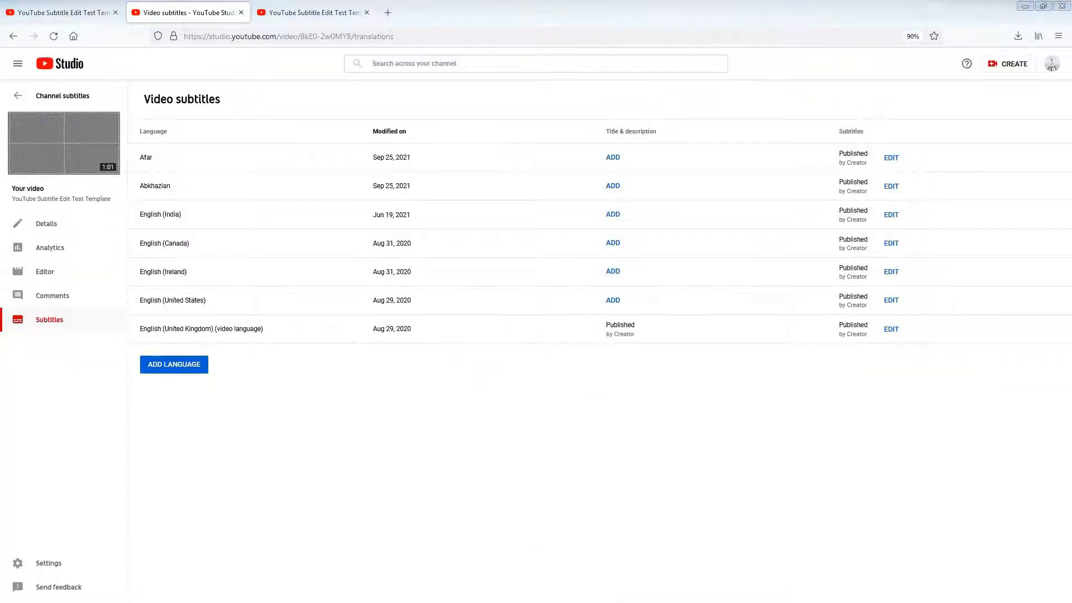
Step: Switch to the video's YouTube watch page, reload it, choose the Afar subtitles and play the video to check their colours
click(310, 13)
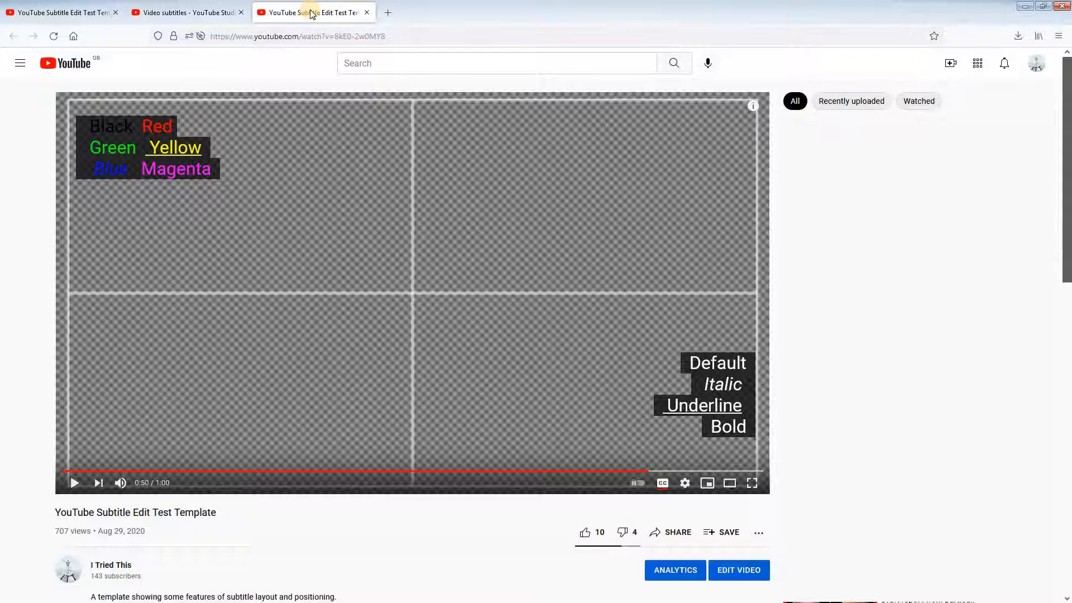
click(54, 36)
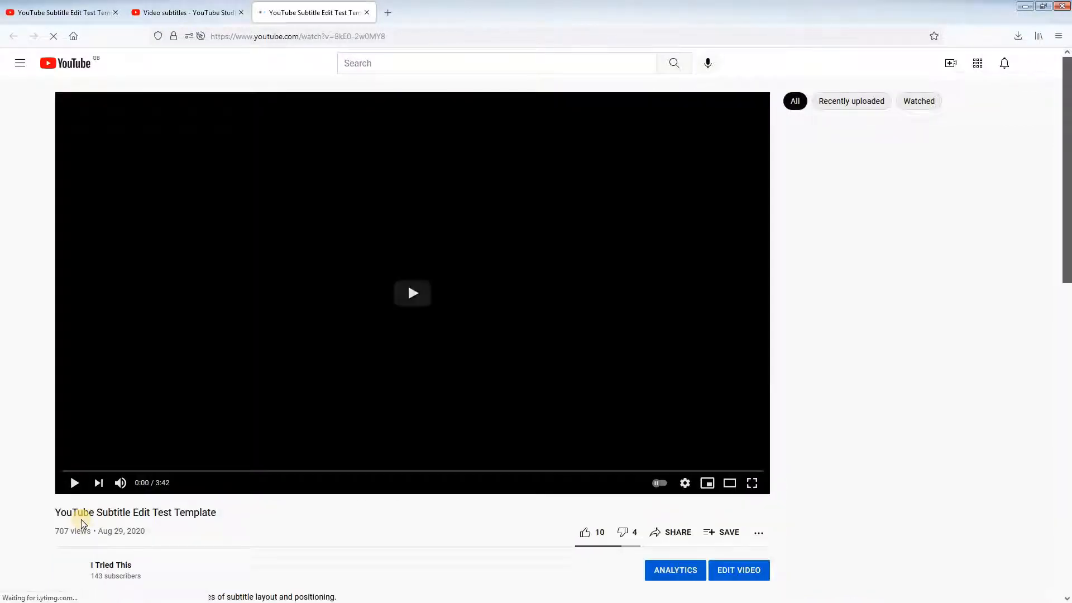
click(73, 483)
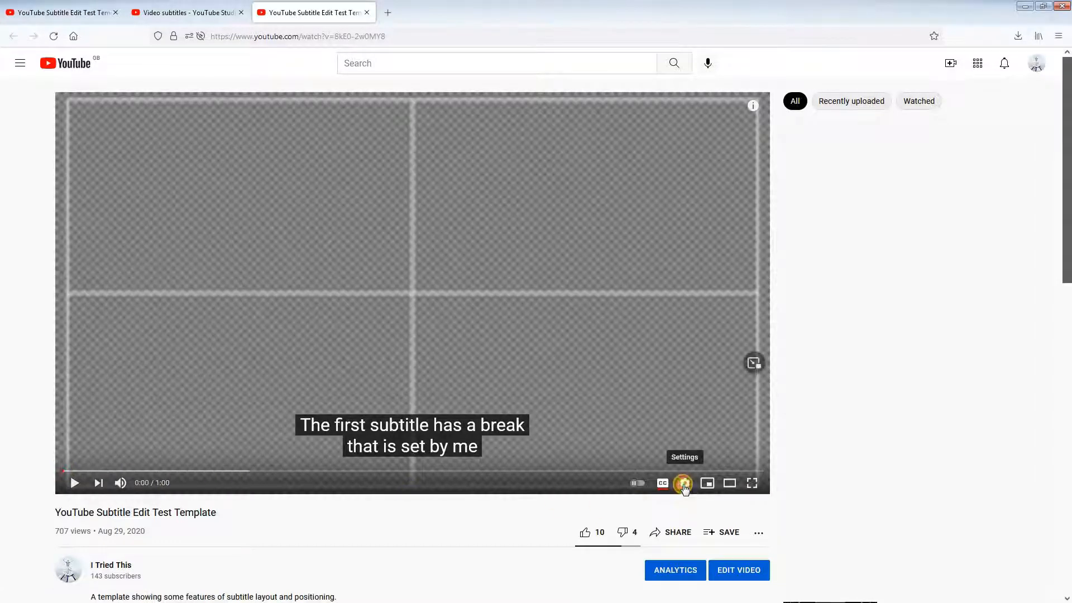
click(684, 484)
click(727, 425)
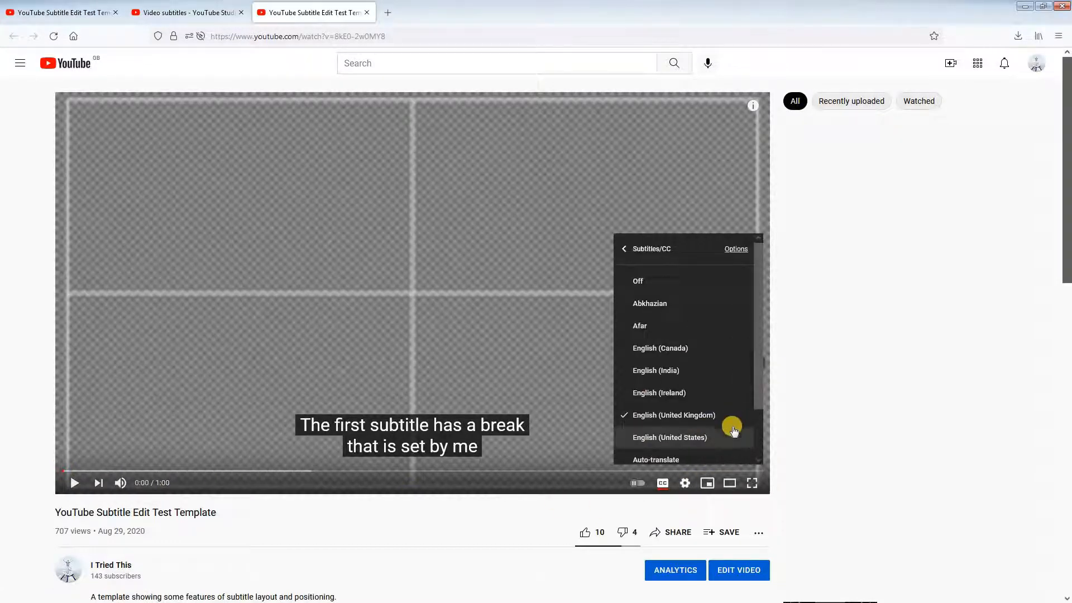
click(651, 329)
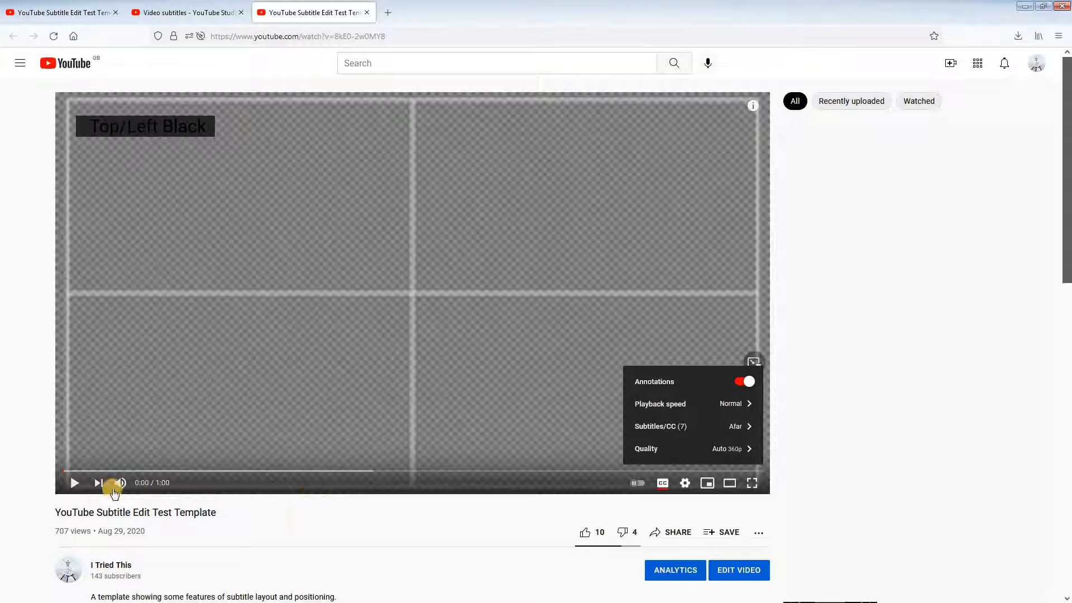
click(75, 483)
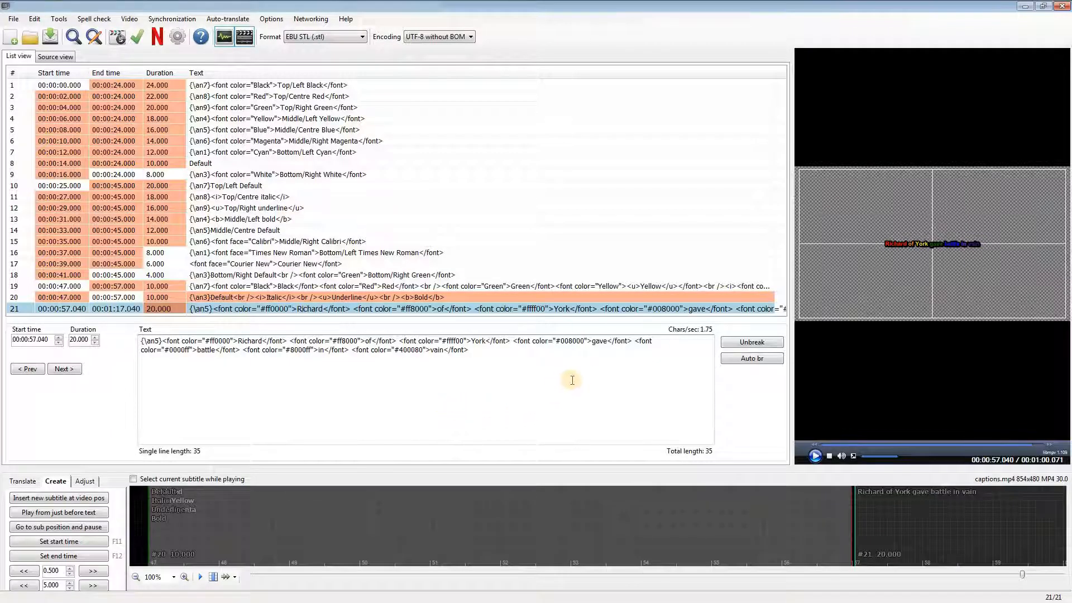
Step: In Subtitle Edit, replace the last subtitle's hex font colours with names: Green for "gave", Blue for "battle", Magenta for "vain" and Cyan for "in"
drag(555, 340, 584, 342)
text(Green)
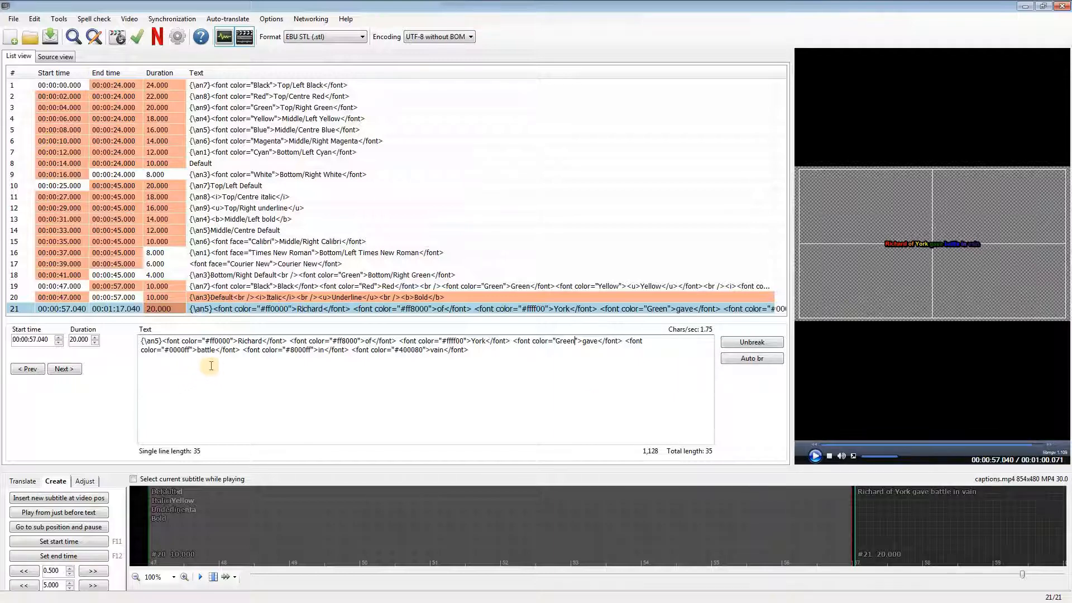
drag(165, 350, 192, 350)
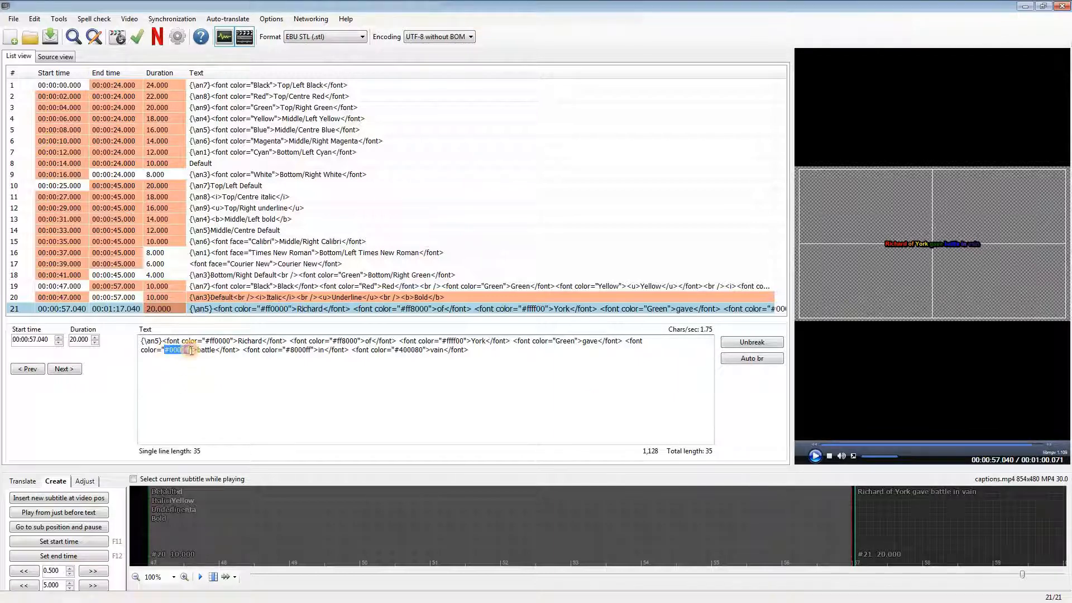
text(Blue)
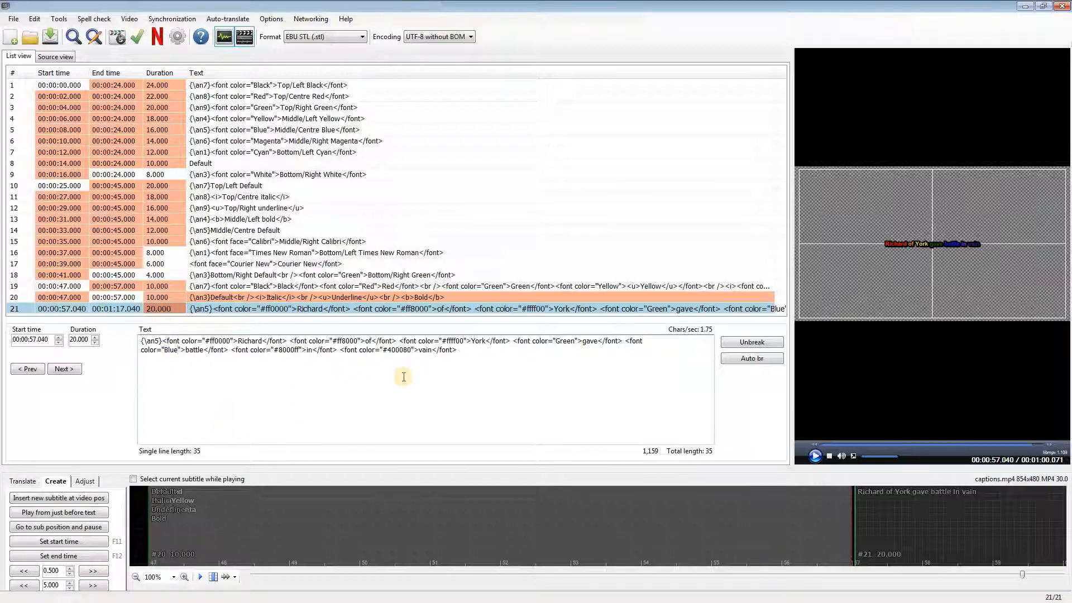
drag(383, 350, 411, 350)
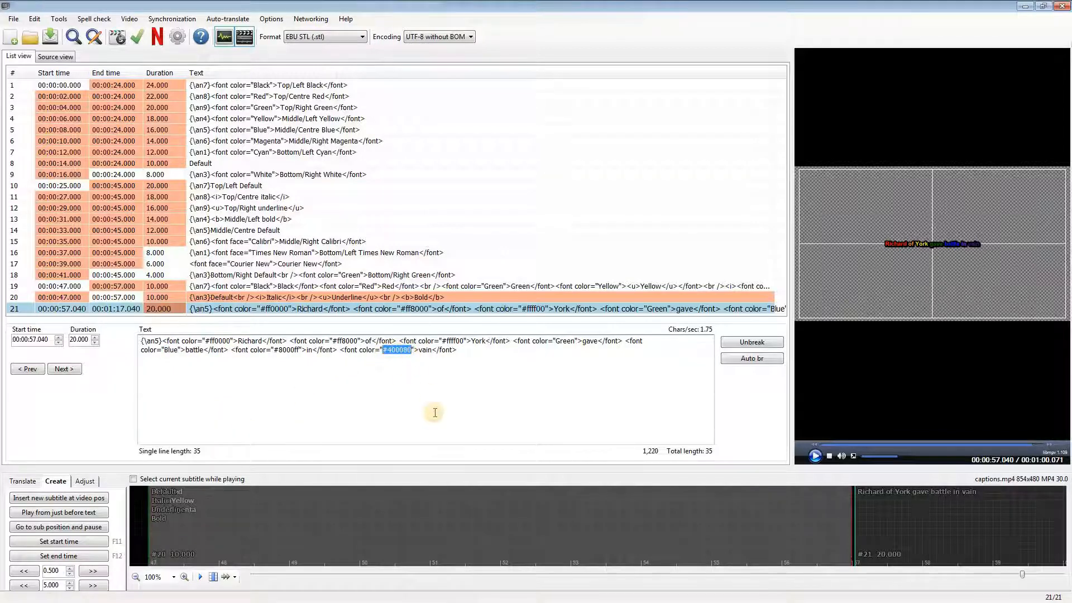
text(Magenta)
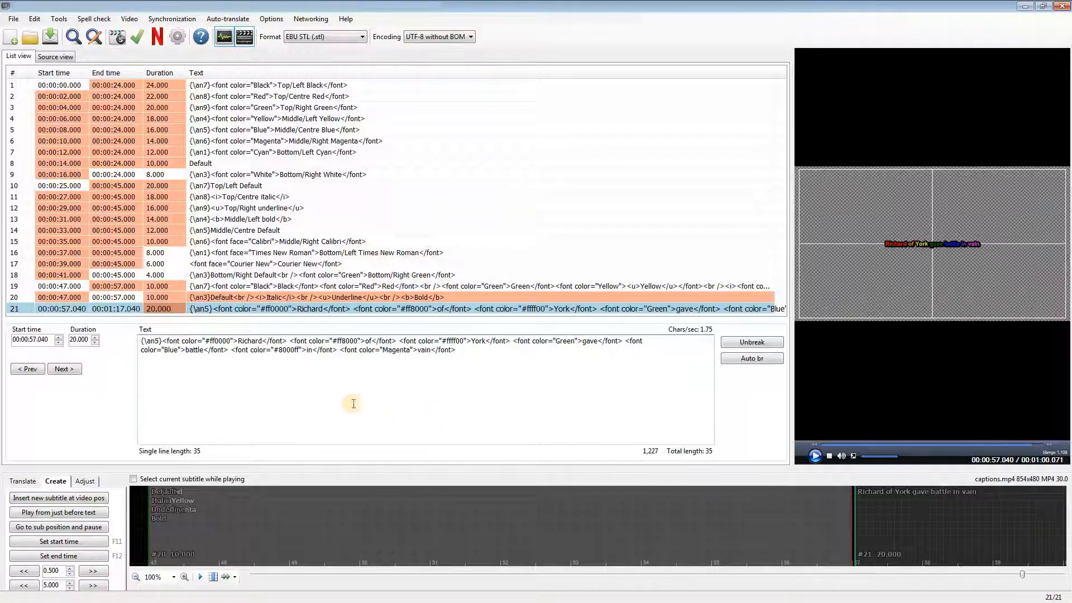
drag(273, 350, 299, 350)
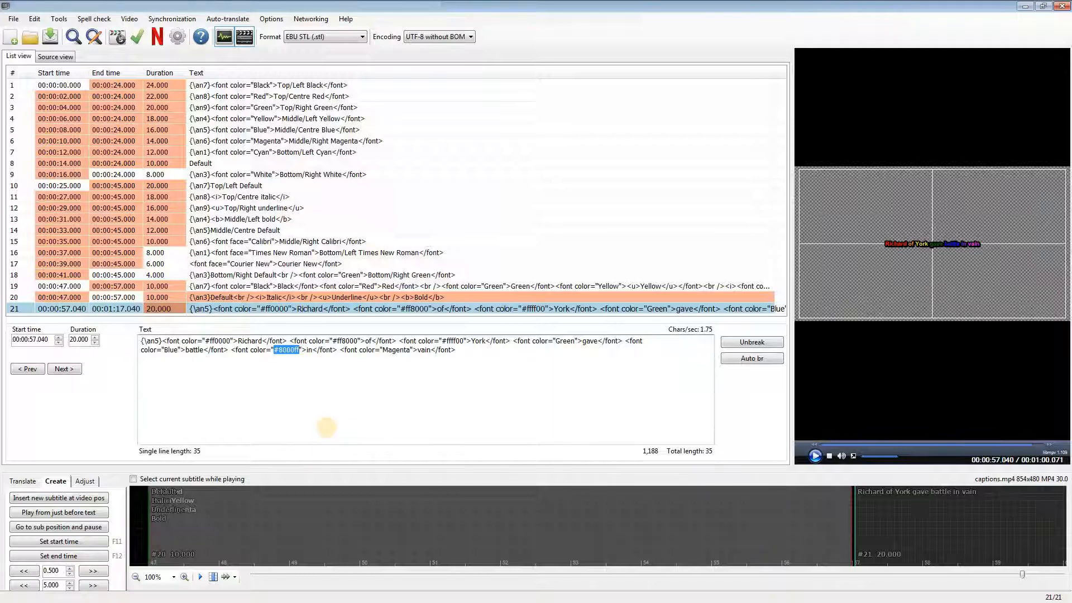
text(Cyan)
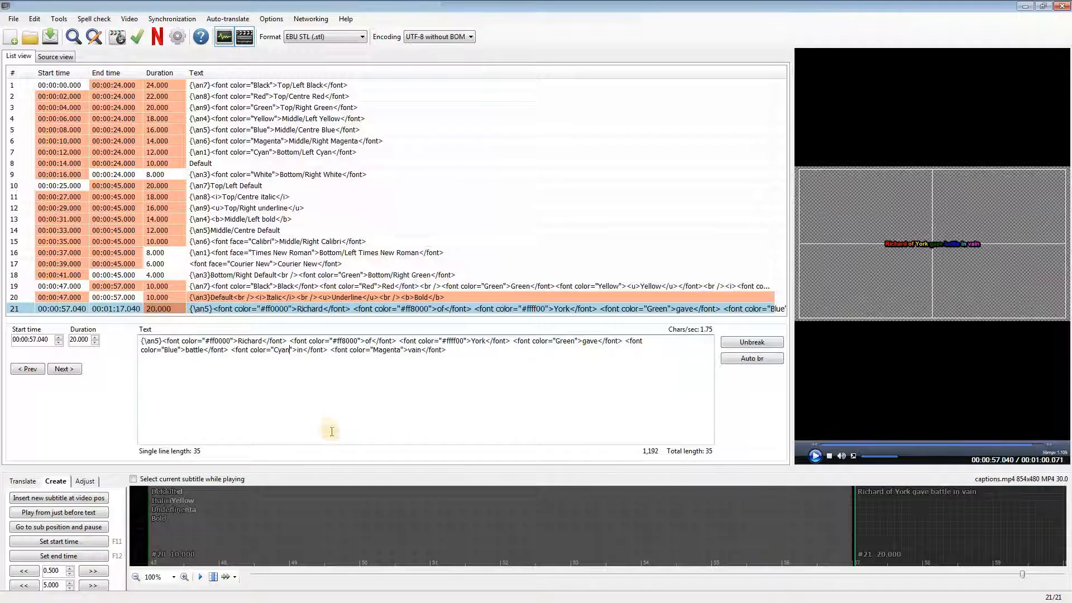